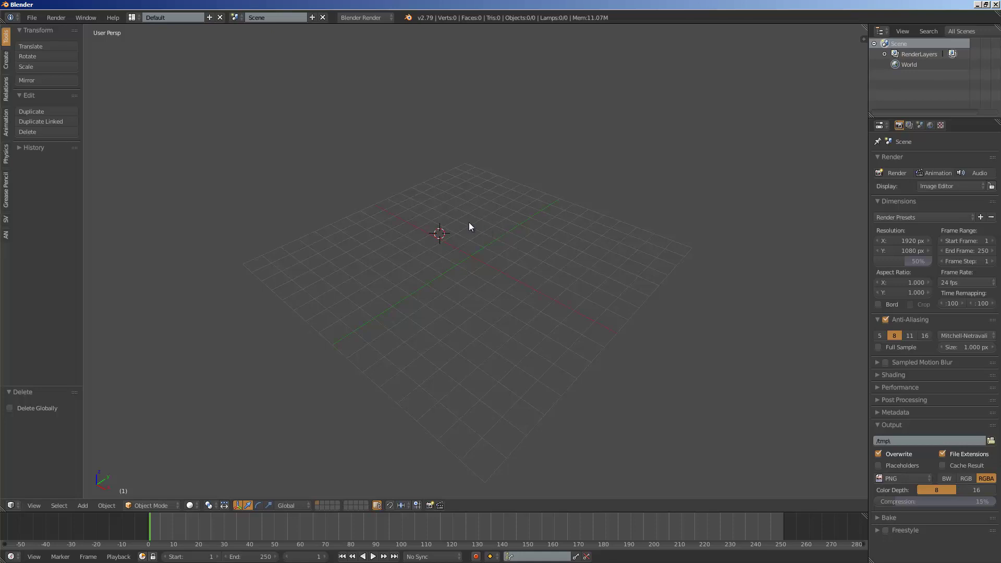
- Add a plane mesh and clear its location so it sits at the world origin
middle_click_drag(468, 222, 445, 217)
middle_click_drag(458, 161, 419, 155)
key("shift+a")
mouse_move(419, 154)
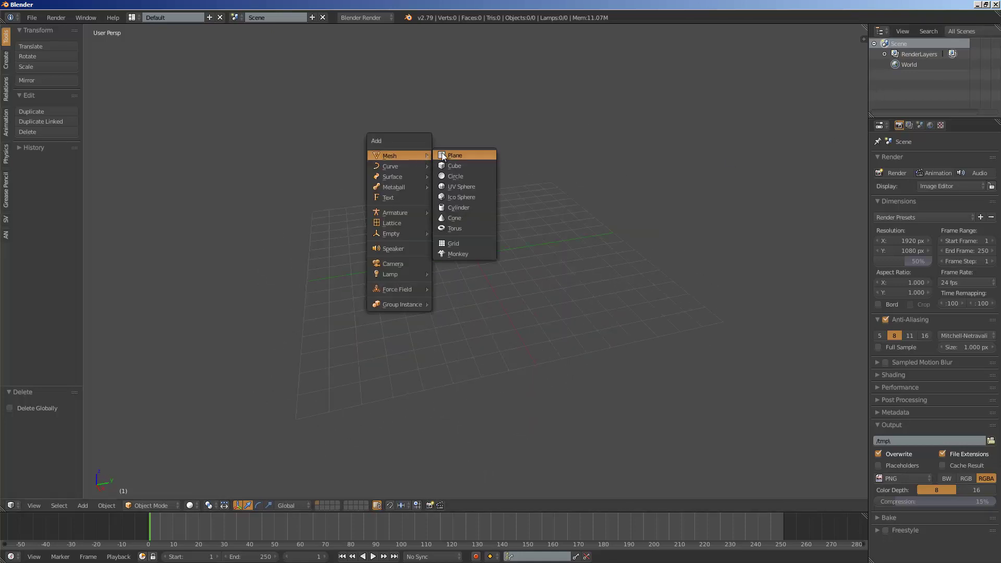
left_click(462, 154)
key("alt+g")
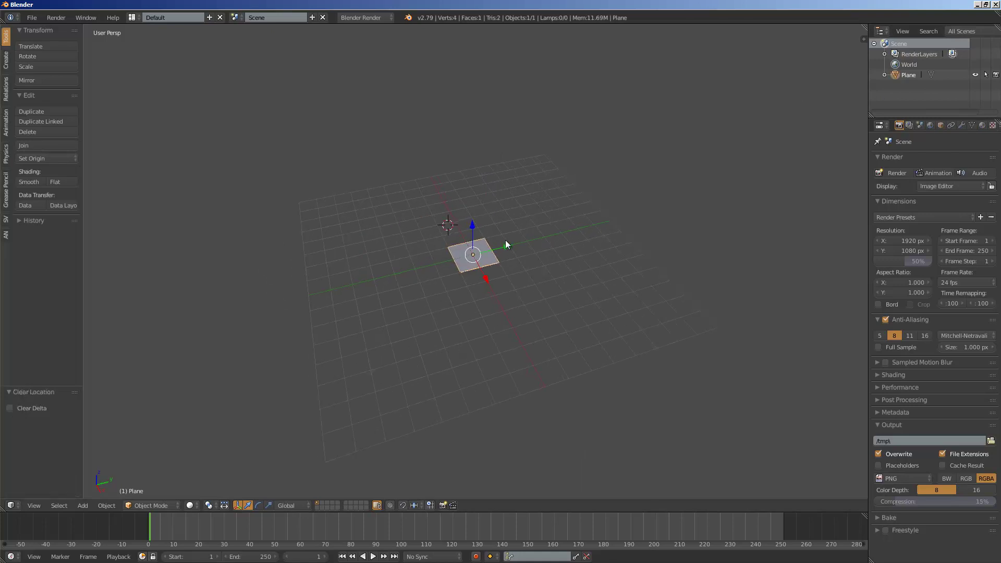
- Enable Dynamic Paint physics on the plane and add it as a canvas
scroll(437, 233, "up", 3)
scroll(947, 128, "down", 3)
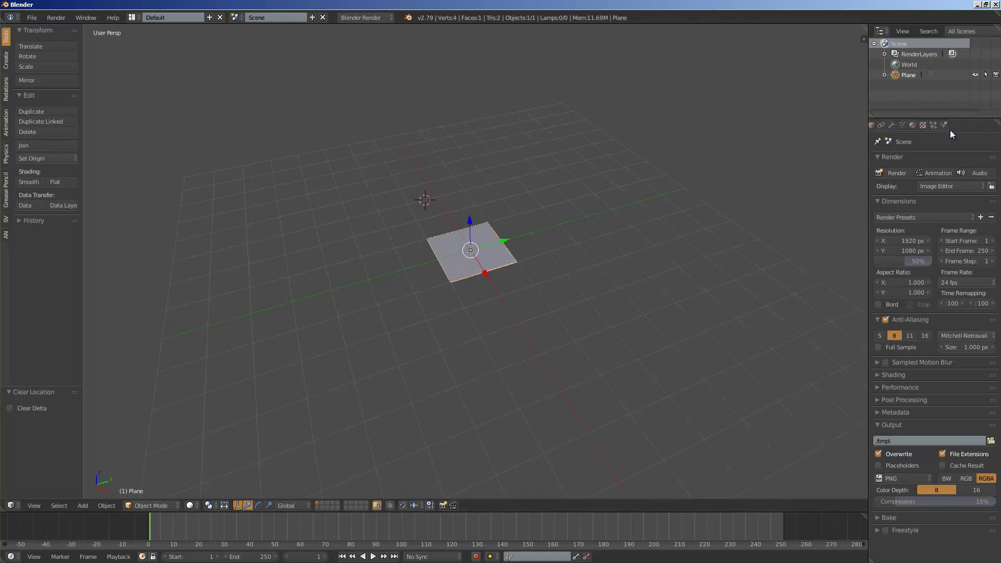
left_click(944, 126)
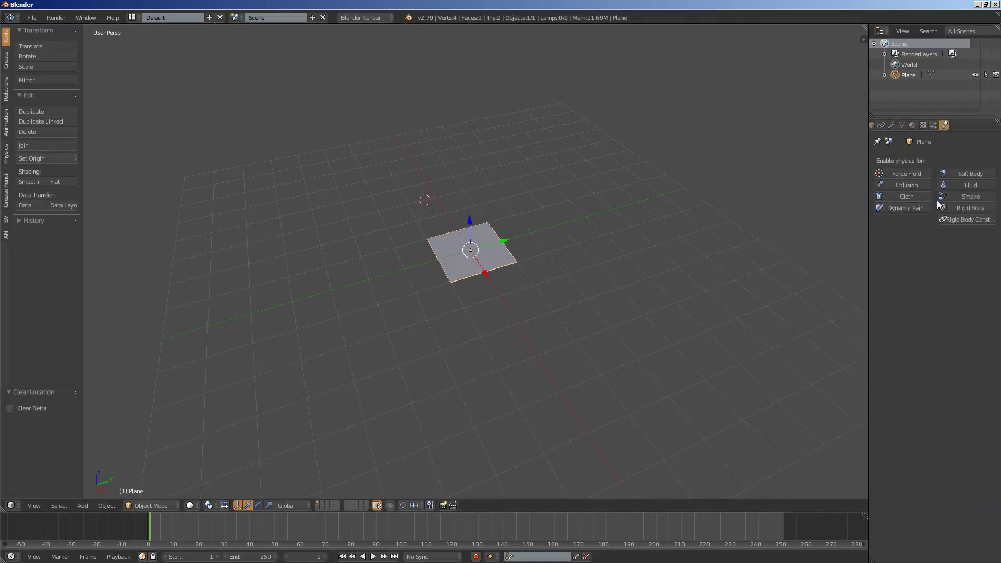
left_click(897, 208)
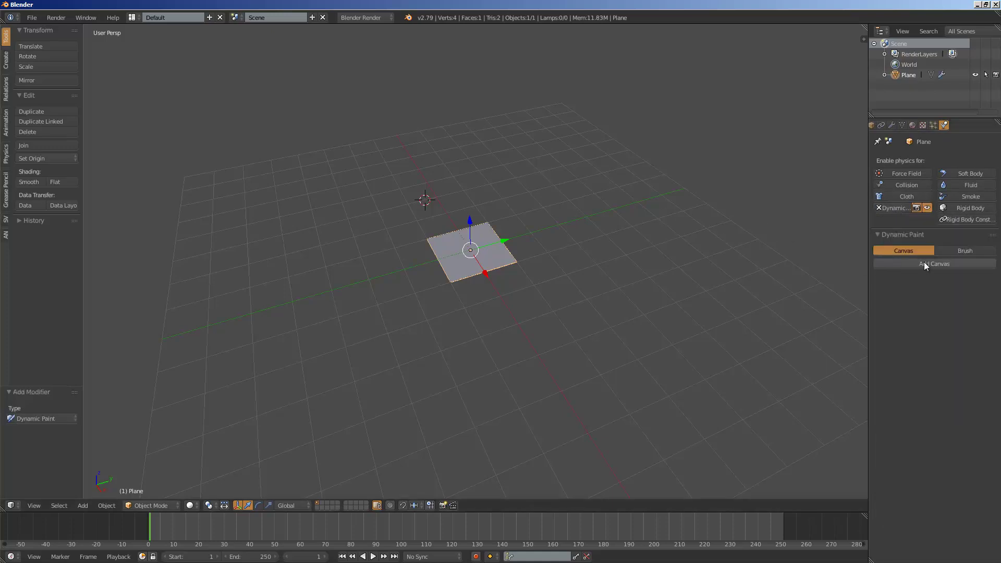
left_click(923, 262)
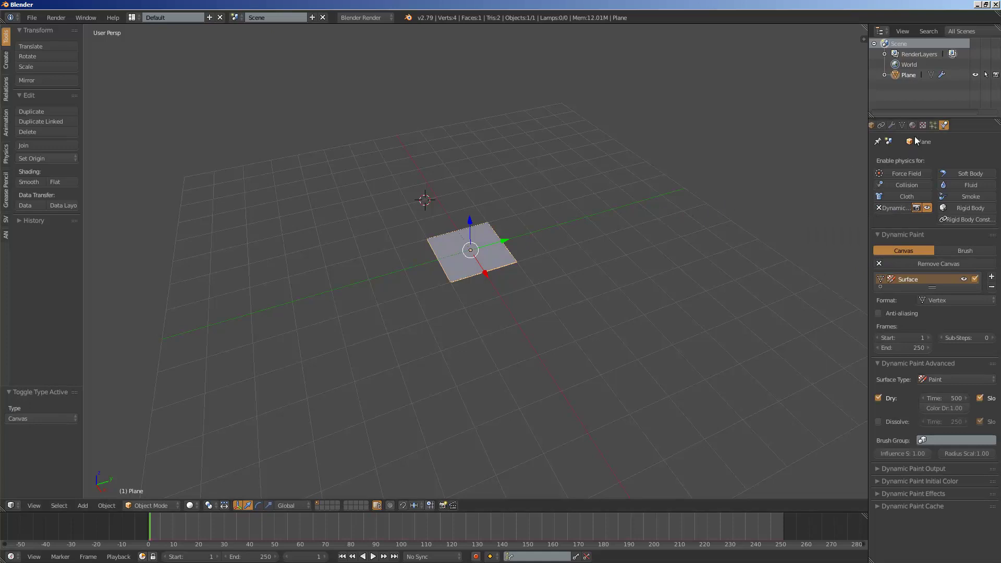
- Add a Simple Subdivision Surface modifier to the plane, place it above Dynamic Paint, and widen the modifier settings area
left_click(893, 126)
scroll(652, 199, "up", 3)
middle_click_drag(652, 199, 571, 235)
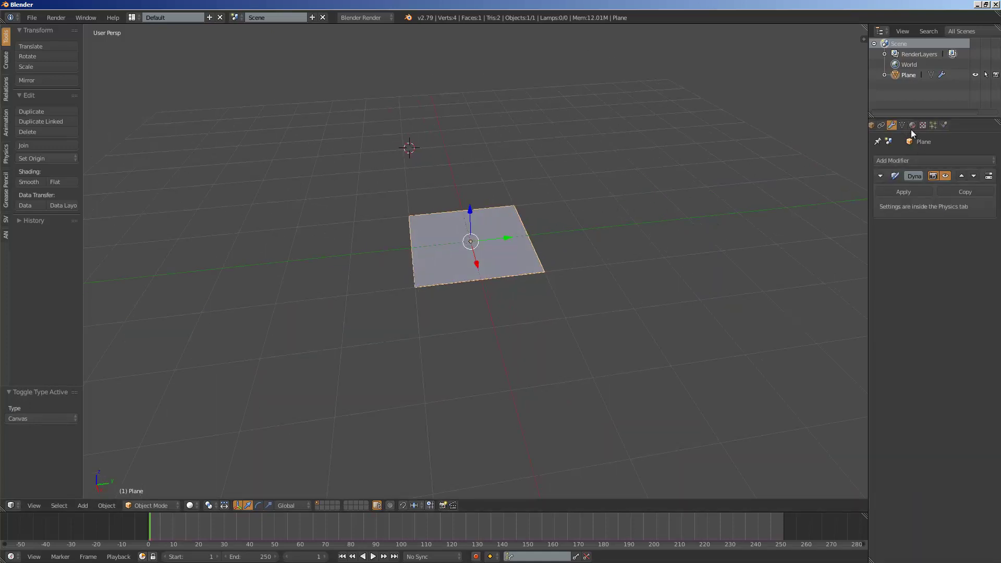
left_click(911, 160)
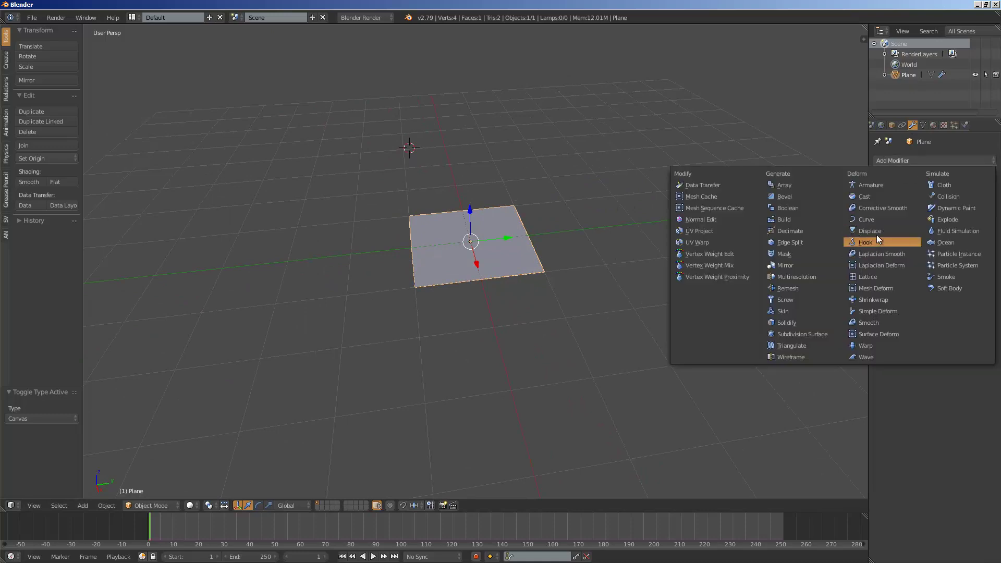
left_click(830, 333)
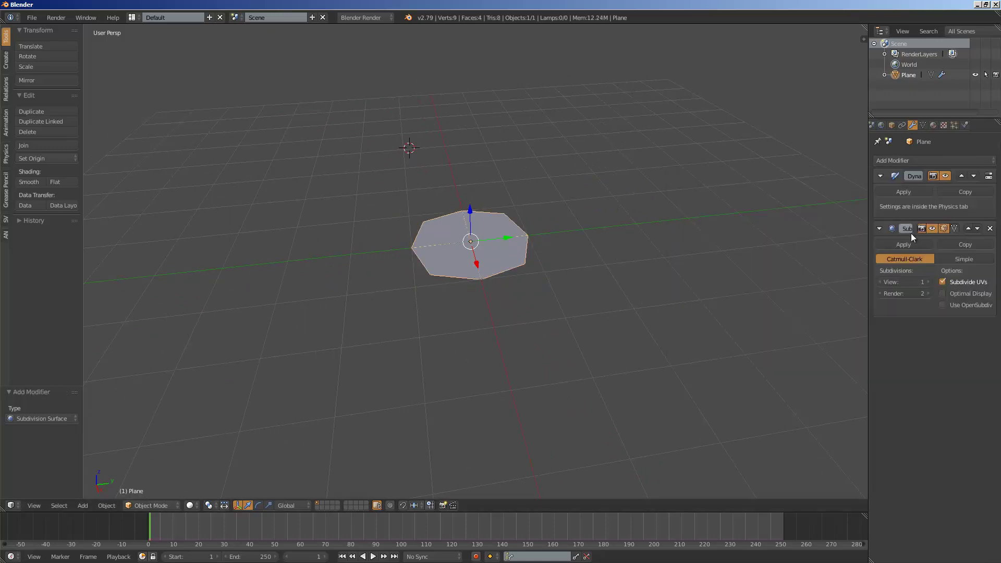
left_click(962, 257)
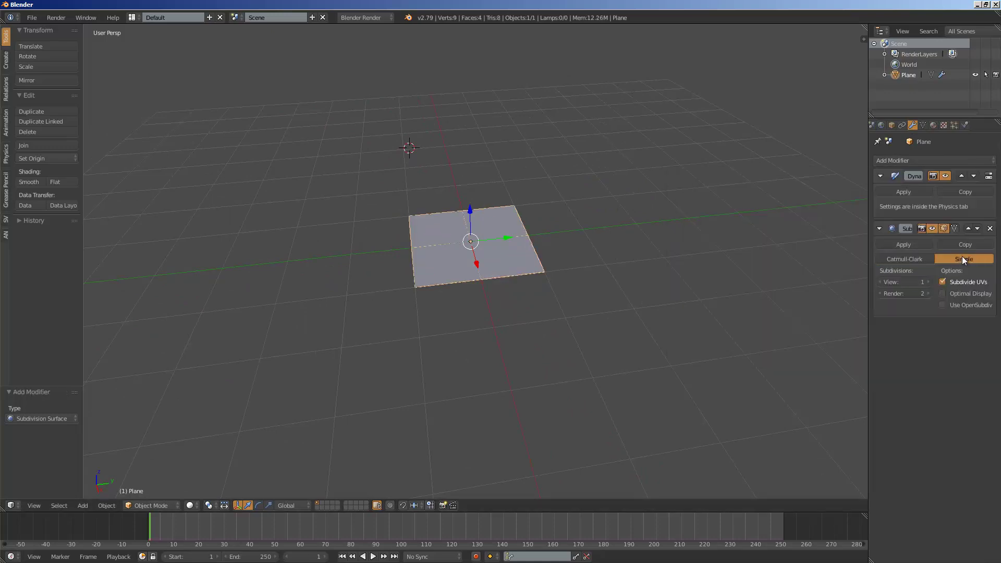
left_click(967, 229)
left_click_drag(868, 157, 756, 161)
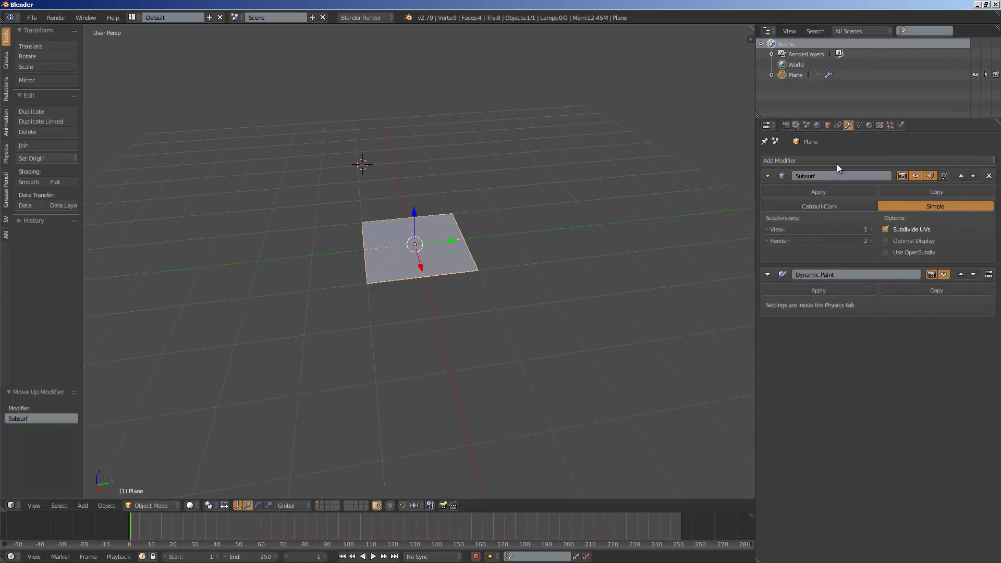
- Scale the plane up uniformly in two passes, the second by a factor of about 1.31
middle_click_drag(608, 251, 583, 255)
key("s")
left_click(659, 362)
key("s")
left_click(662, 392)
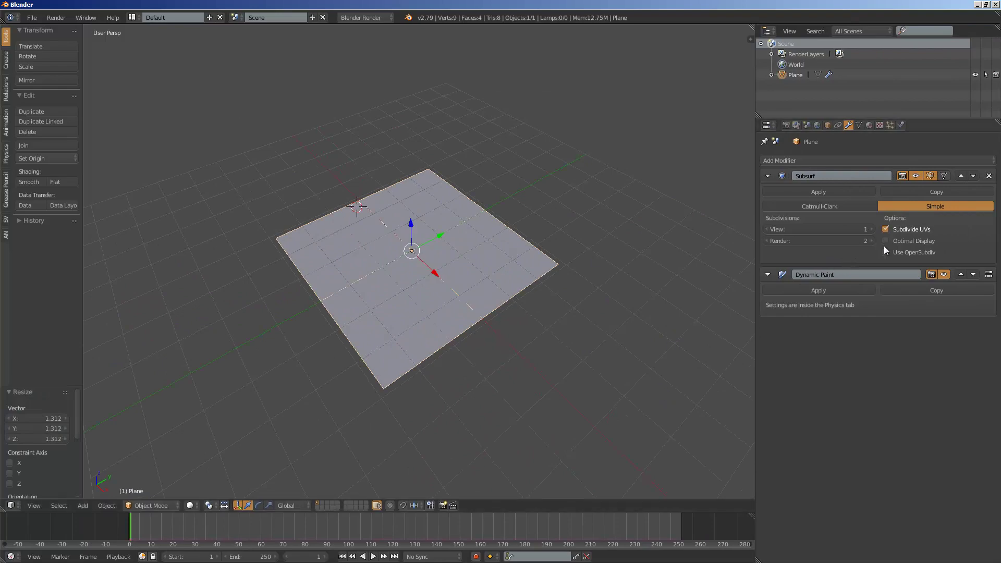
- Set the Subdivision Surface view level to 6 and display the plane as wireframe
left_click(867, 227)
left_click(867, 226)
left_click(868, 227)
key("z")
middle_click_drag(580, 248, 569, 242)
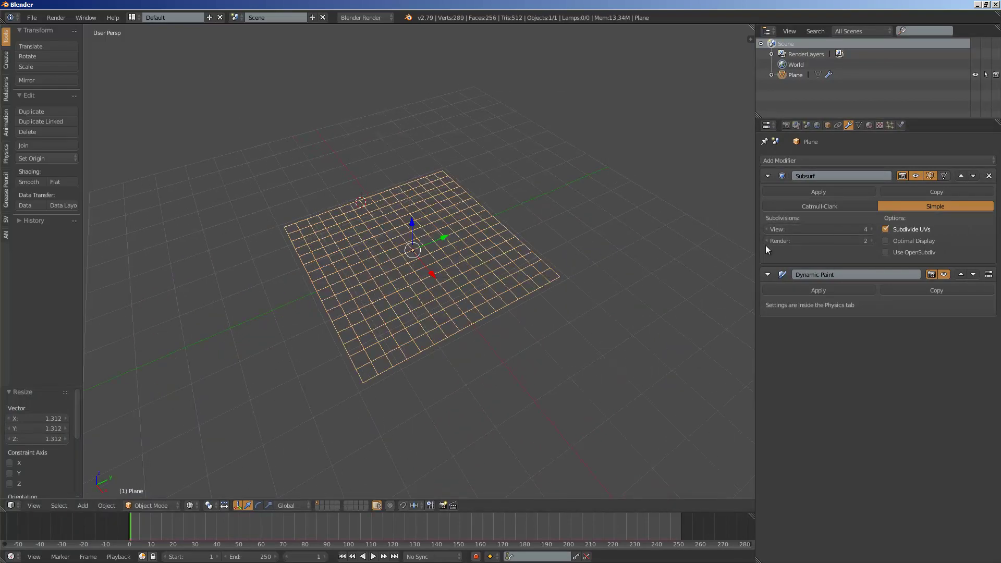
left_click(868, 228)
left_click(870, 228)
scroll(524, 324, "down", 2)
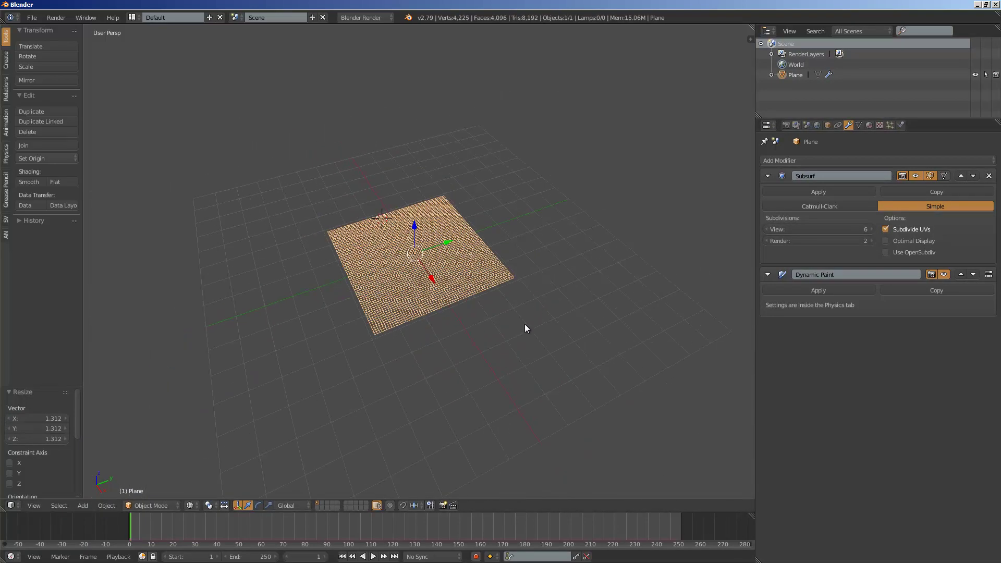
- Scale the subdivided plane up uniformly by about 1.64 and return the viewport to solid shading
key("s")
left_click(589, 360)
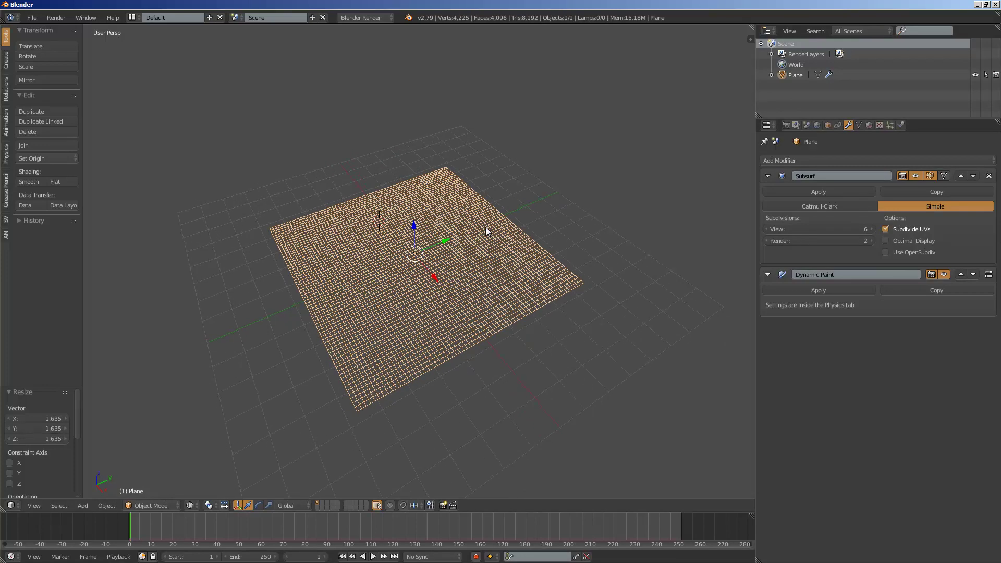
key("Tab")
scroll(458, 229, "down", 2)
key("Tab")
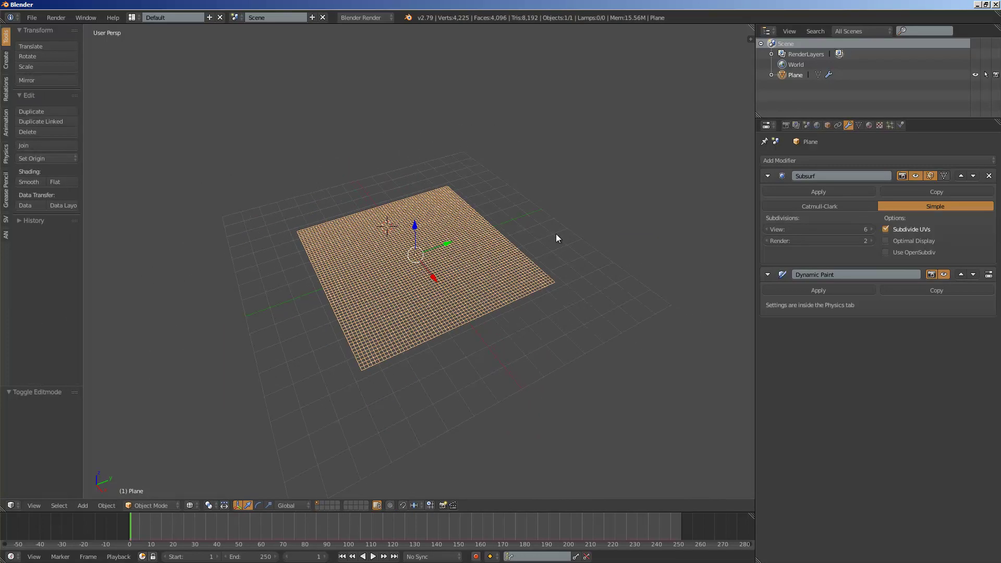
key("z")
scroll(455, 237, "up", 2)
middle_click_drag(455, 237, 476, 243)
- Save the file as AN_DP_experiment_001.blend in the Dropbox folder
key("ctrl+s")
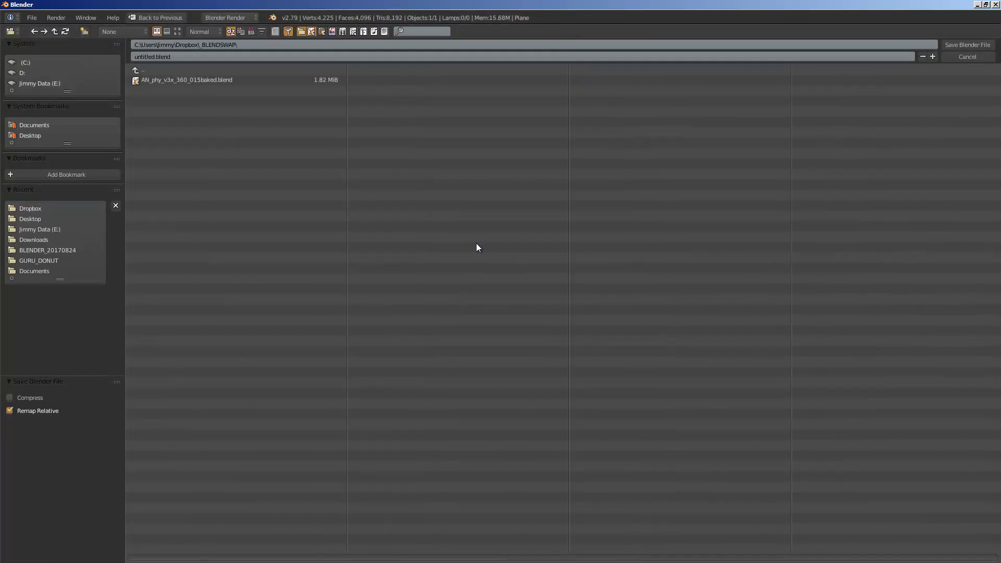
left_click(149, 70)
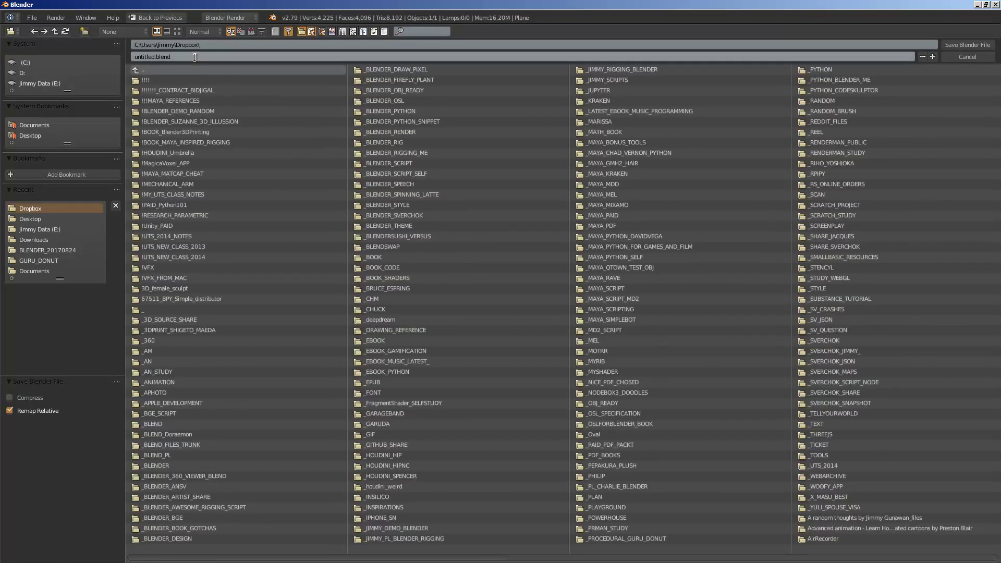
left_click(206, 58)
type("N")
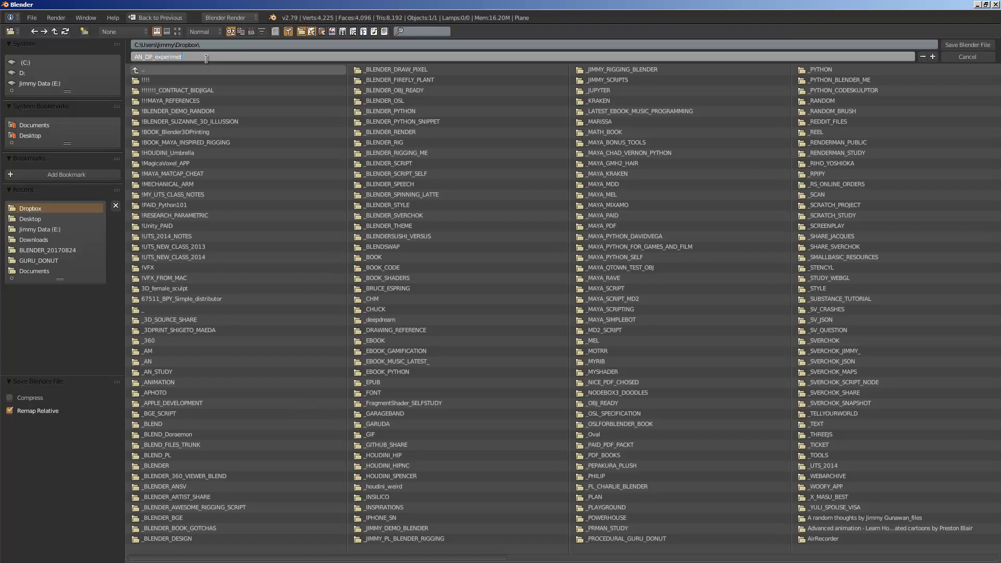
type("_DP_experiment_001.blend")
key("Return")
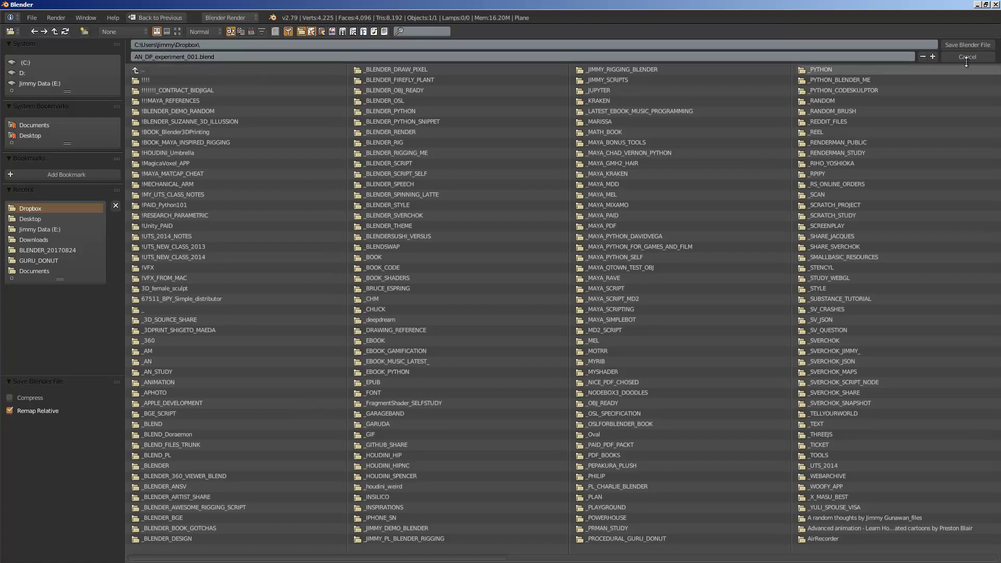
left_click(956, 44)
- Add a cube mesh at the 3D cursor above the plane
scroll(476, 282, "down", 3)
middle_click_drag(471, 277, 439, 234)
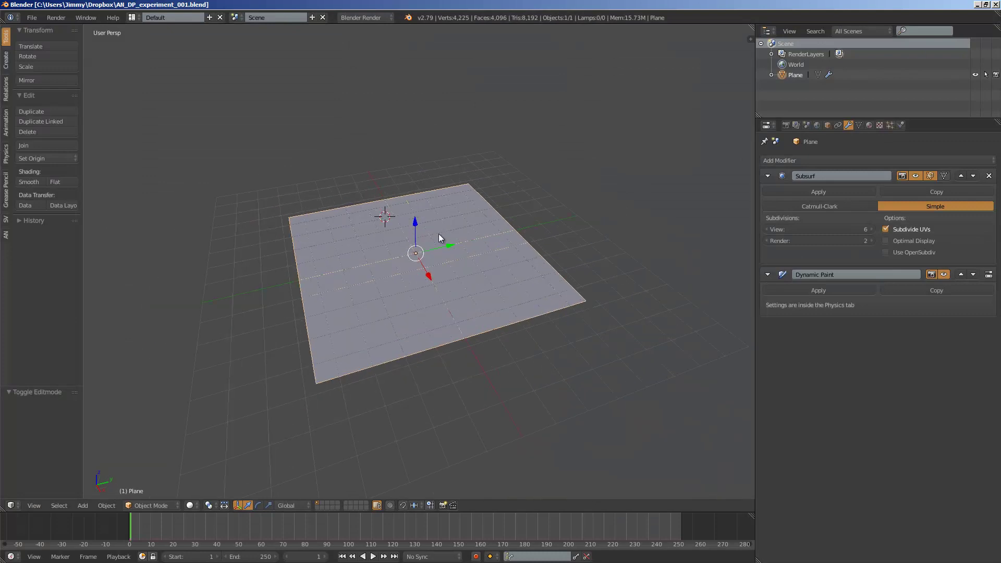
key("shift+a")
mouse_move(440, 212)
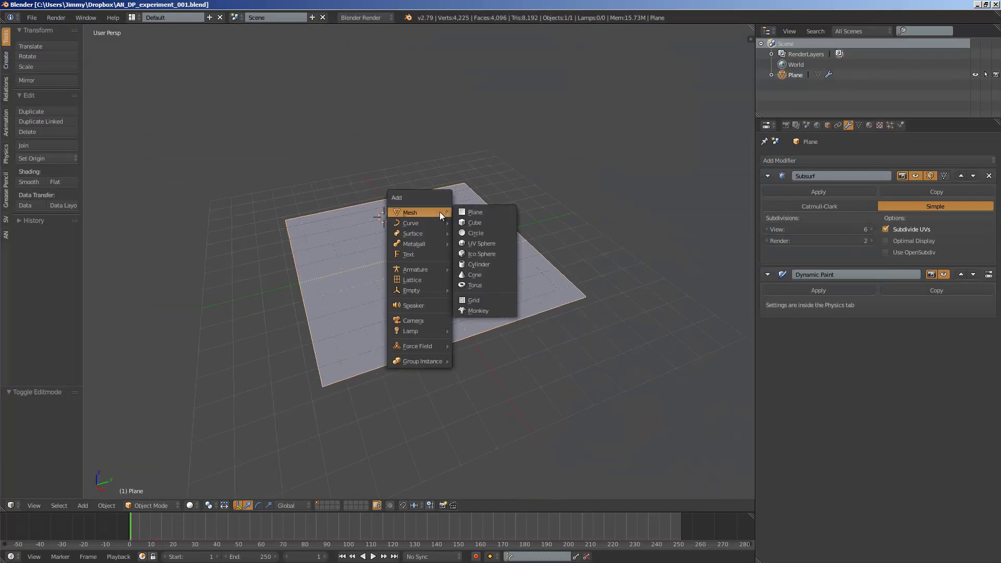
left_click(470, 218)
mouse_move(470, 218)
middle_mouse_down()
mouse_move(434, 236)
mouse_move(475, 221)
middle_mouse_up()
- Enable Dynamic Paint physics on the cube and add it as a brush
left_click(828, 126)
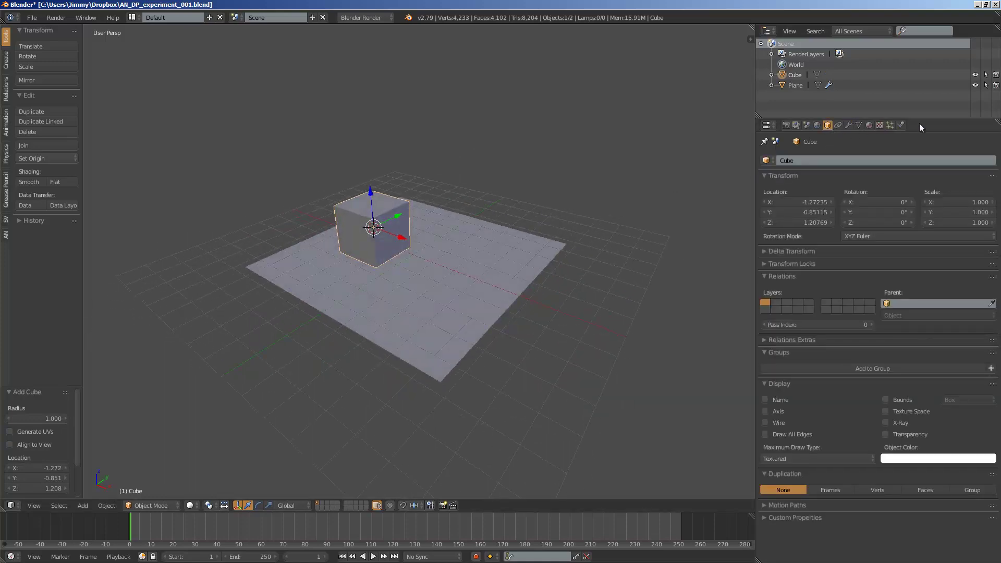
left_click(900, 125)
left_click(834, 208)
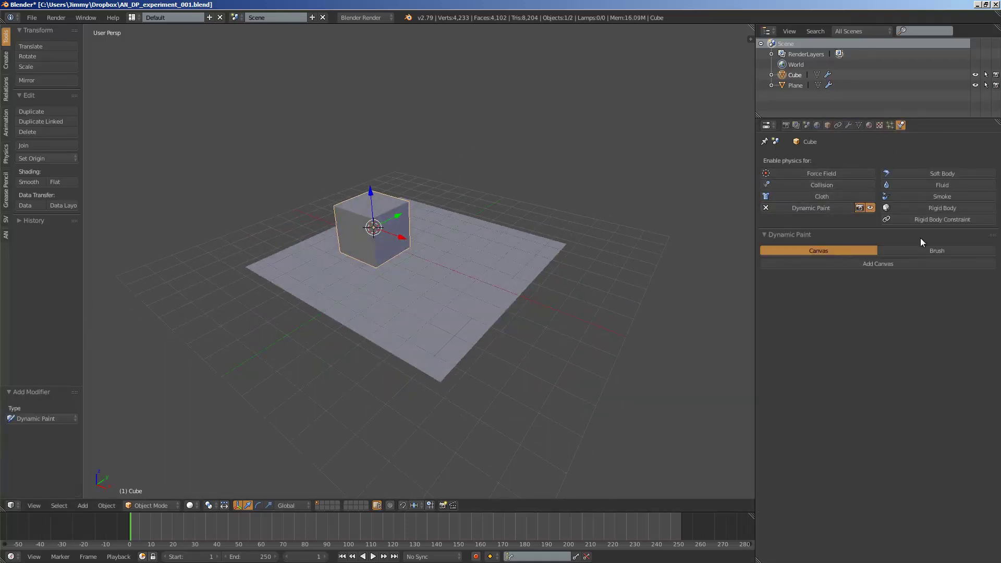
left_click(959, 251)
left_click(918, 263)
- Move the cube down by about 1.08 and slightly towards the plane's centre so it intersects the plane
mouse_move(467, 227)
middle_mouse_down()
mouse_move(444, 225)
mouse_move(453, 228)
middle_mouse_up()
middle_click_drag(395, 250, 410, 227)
key("g")
left_click(438, 268)
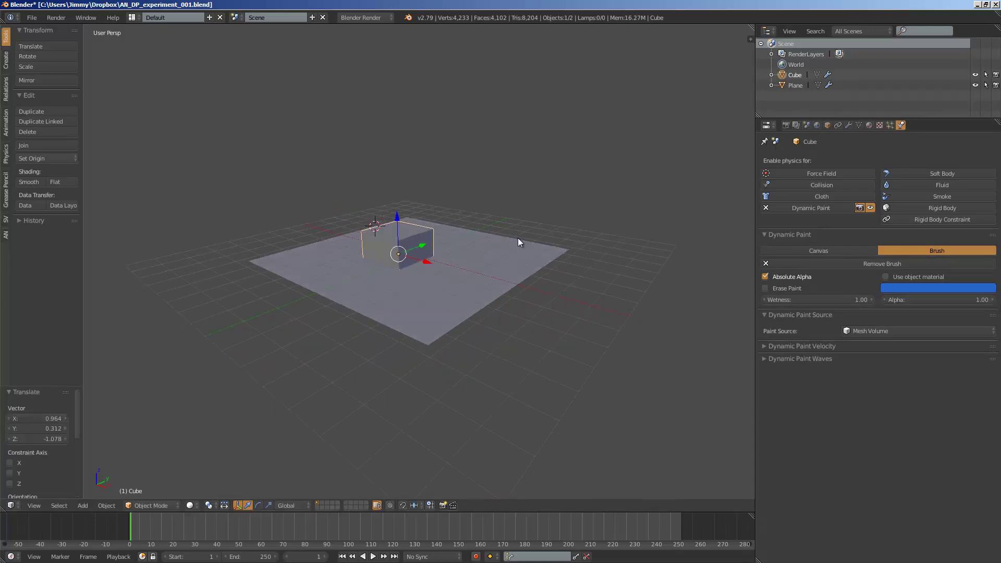
- Set the cube's brush paint colour to green and check the painted area in wireframe and solid shading
middle_click_drag(518, 238, 504, 259)
left_click(939, 284)
mouse_move(921, 201)
left_mouse_down()
mouse_move(924, 211)
mouse_move(940, 199)
mouse_move(932, 218)
mouse_move(903, 192)
left_mouse_up()
key("z")
mouse_move(495, 222)
middle_mouse_down()
mouse_move(489, 264)
mouse_move(428, 260)
mouse_move(463, 216)
middle_mouse_up()
key("z")
scroll(463, 217, "up", 2)
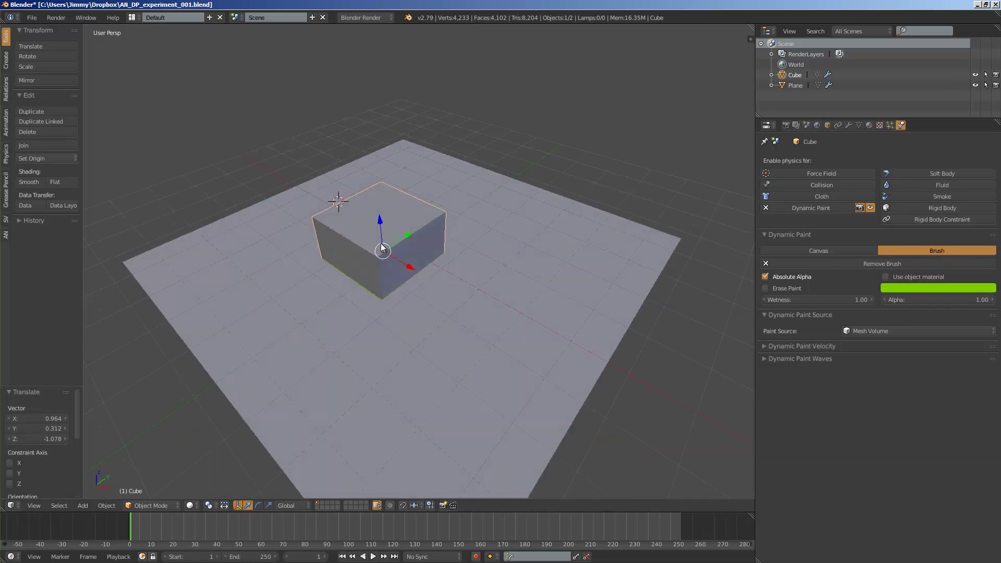
middle_click_drag(378, 197, 355, 194)
scroll(355, 194, "down", 1)
- Set the cube's maximum draw type to Wire
left_click(845, 128)
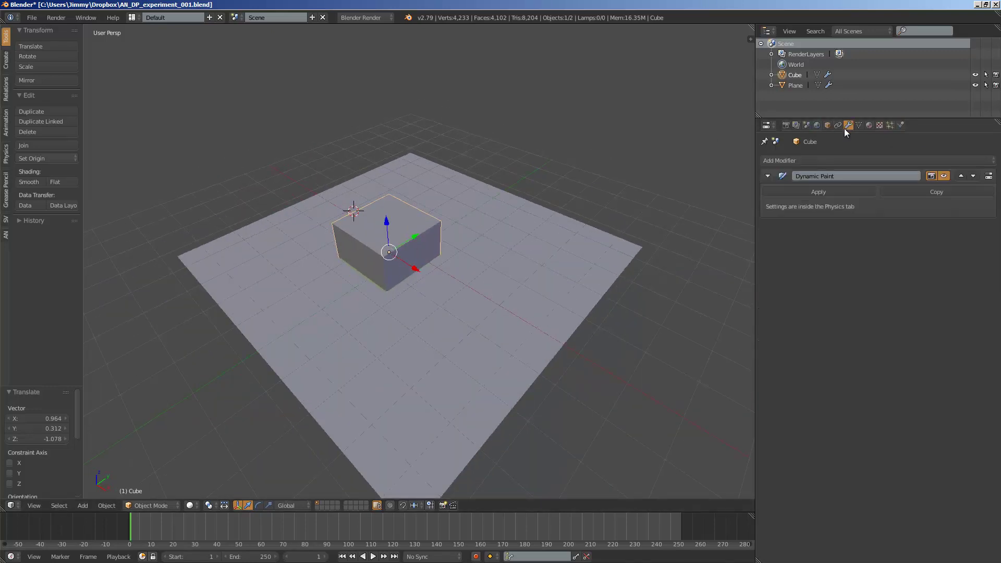
left_click(828, 126)
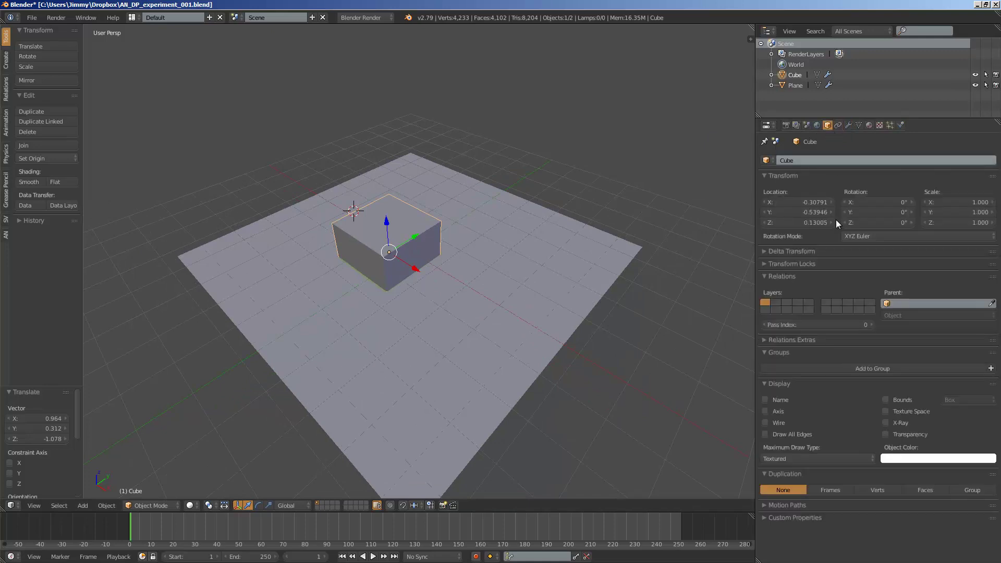
left_click(799, 457)
left_click(797, 436)
mouse_move(521, 225)
middle_mouse_down()
mouse_move(433, 211)
mouse_move(456, 245)
middle_mouse_up()
- Test the live paint on the plane with trial rotation, movement and scaling of the cube, cancelling each transform
right_click(433, 210)
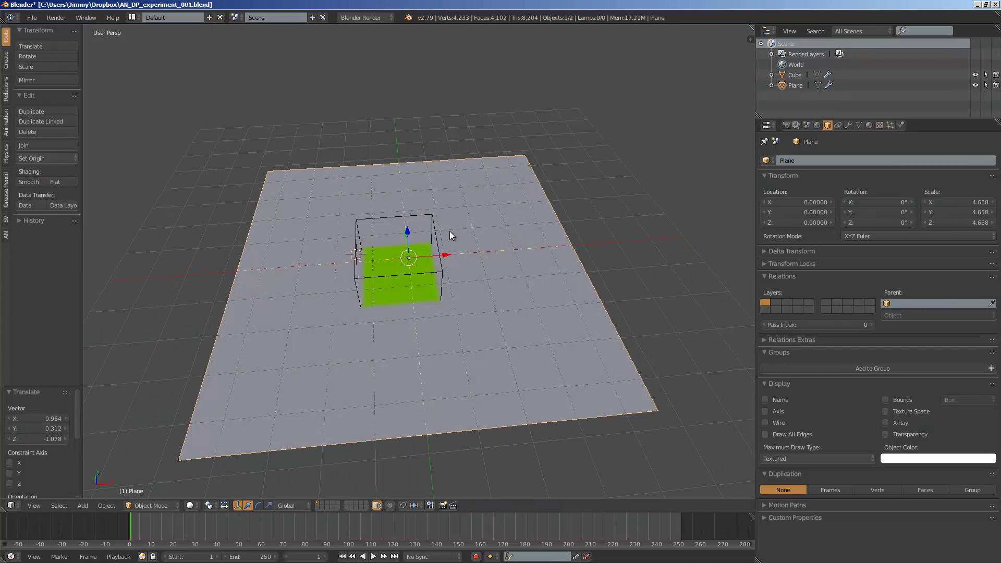
right_click(431, 223)
middle_click_drag(438, 210, 446, 260)
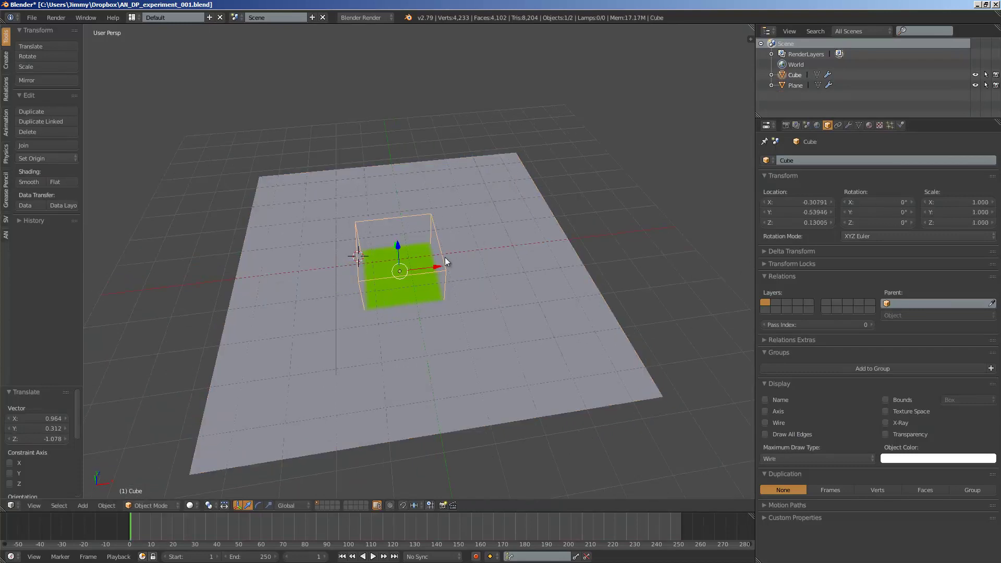
key("r")
key("r")
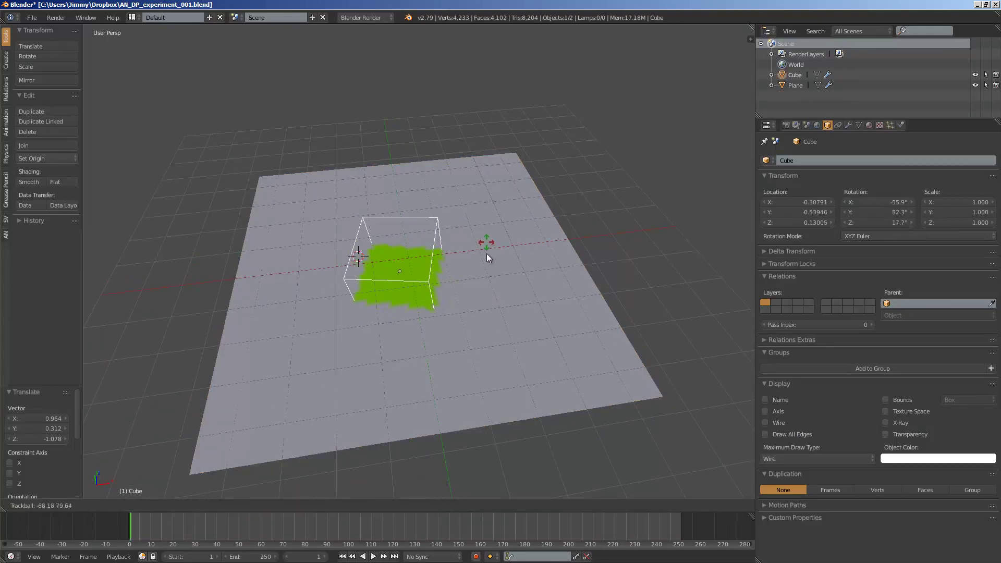
key("Escape")
middle_click_drag(480, 218, 440, 267)
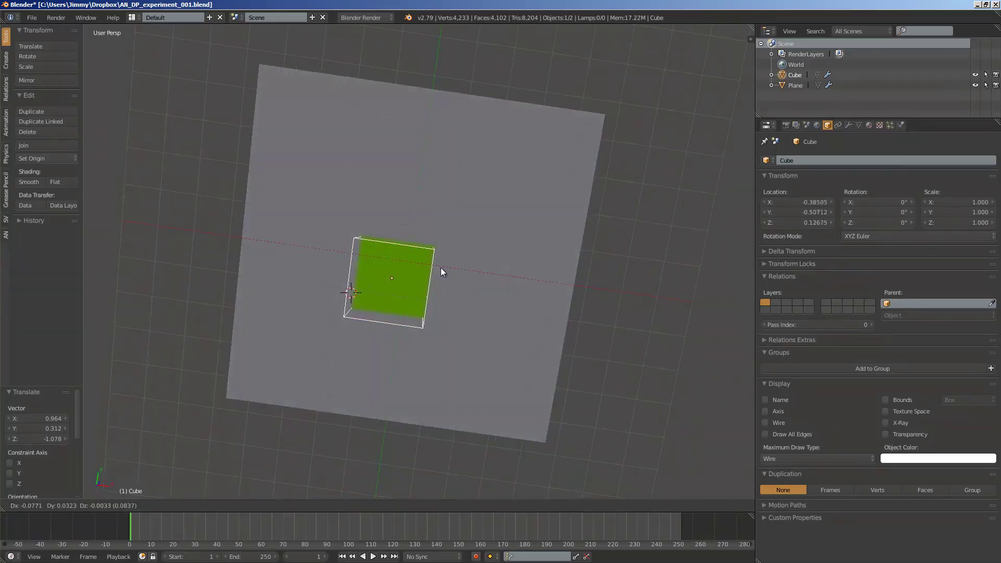
key("g")
key("Escape")
middle_click_drag(483, 239, 527, 264)
key("s")
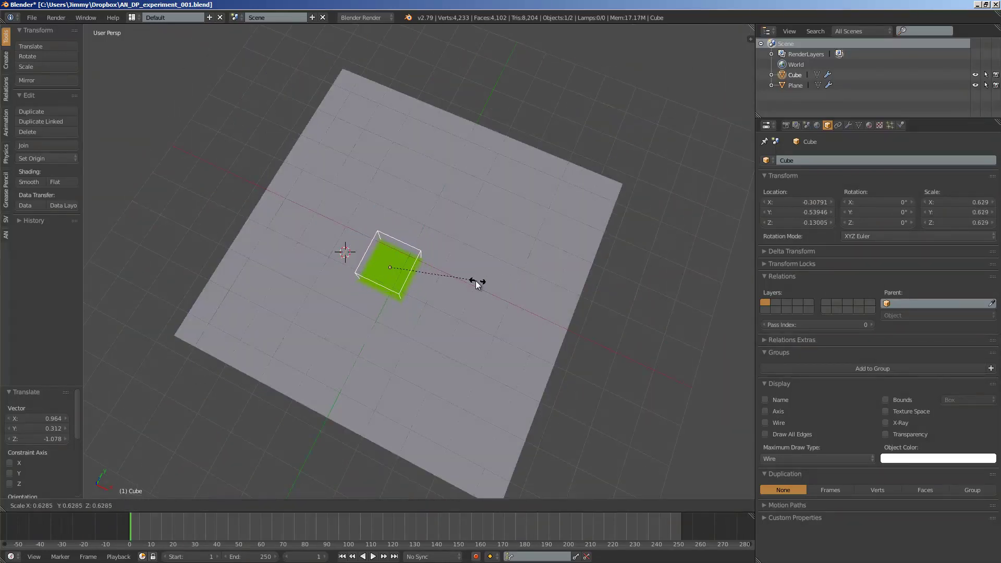
key("Escape")
scroll(406, 276, "down", 1)
middle_click_drag(406, 275, 384, 224)
- Save the file over the existing AN_DP_experiment_001.blend
key("ctrl+s")
left_click(407, 262)
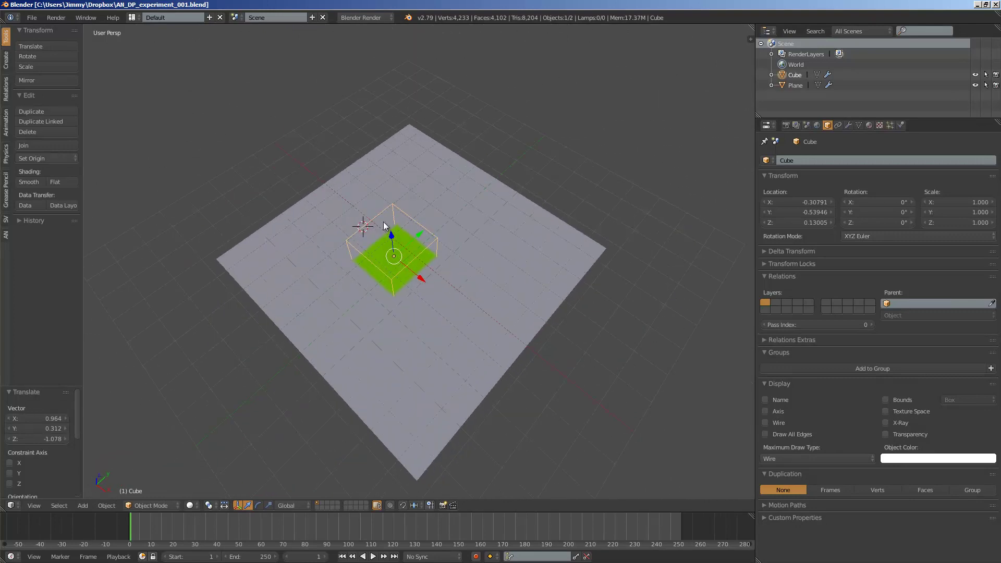
- Switch to the Compositing screen layout and extend the 3D view over the image editor area
middle_click_drag(328, 146, 292, 125)
left_click(136, 18)
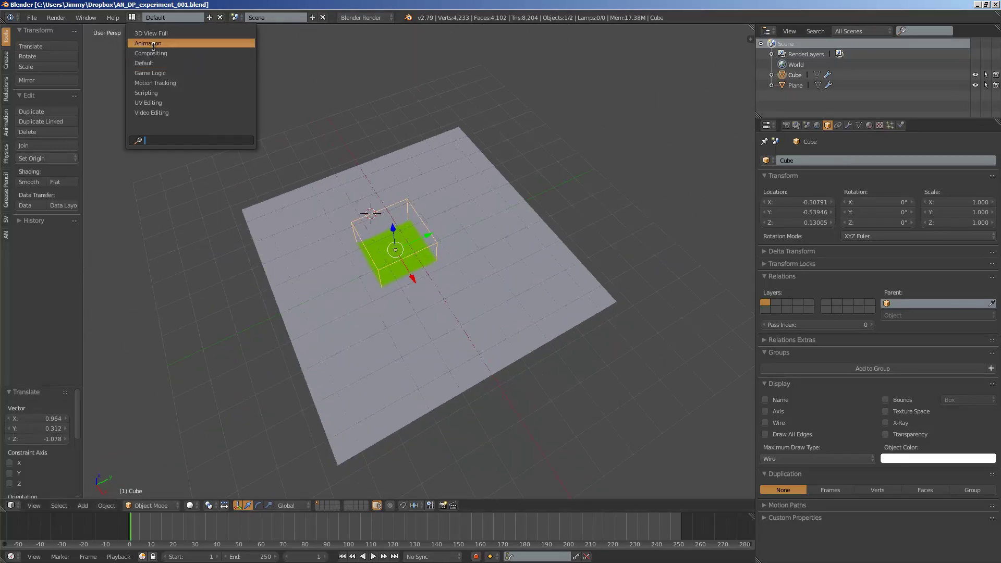
left_click(157, 52)
middle_click_drag(615, 469, 421, 354)
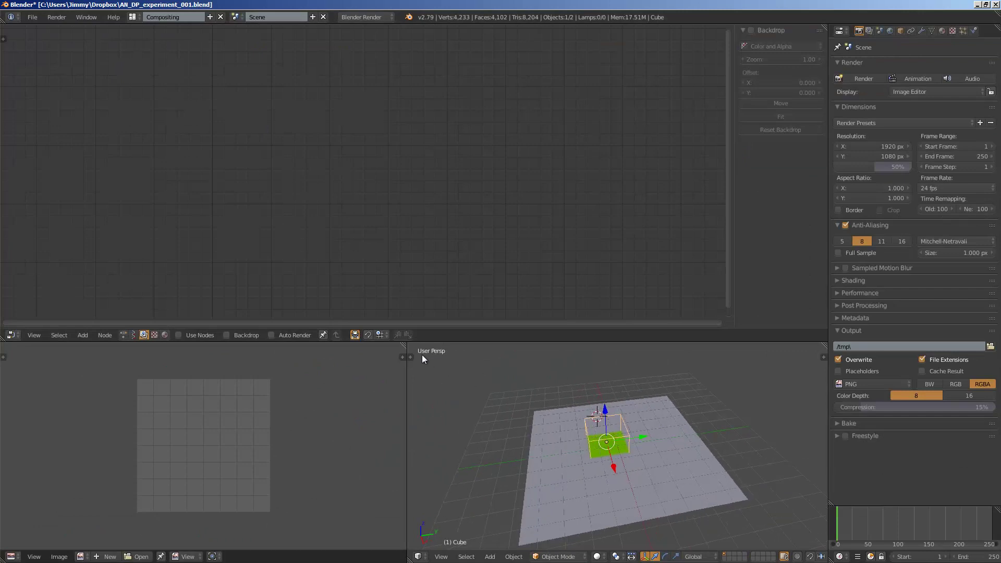
left_click_drag(410, 344, 328, 364)
scroll(359, 383, "down", 4)
middle_click_drag(377, 395, 366, 439)
scroll(366, 439, "up", 2)
- Set the 3D view to the top view and save the file
left_click(34, 557)
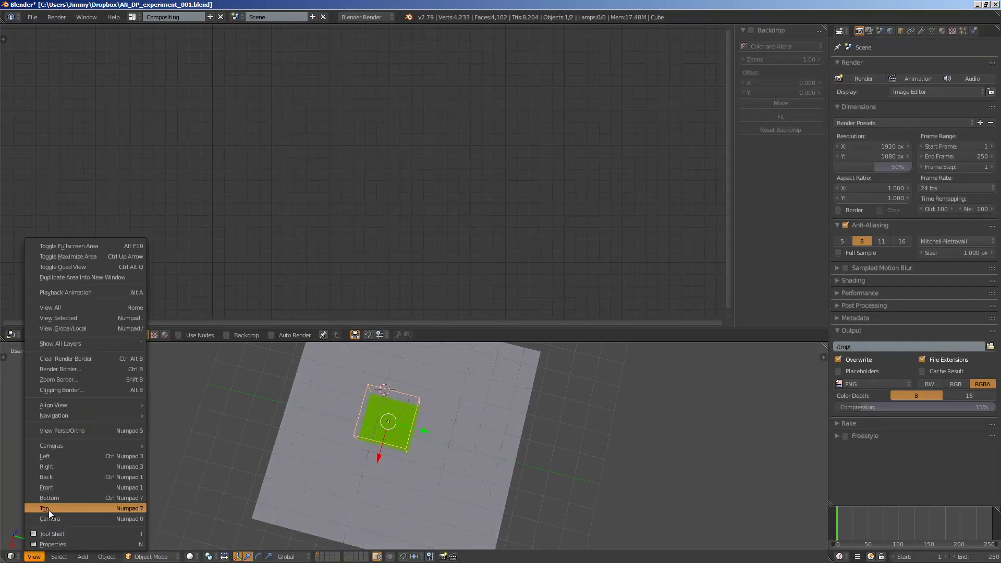
left_click(48, 510)
key("ctrl+s")
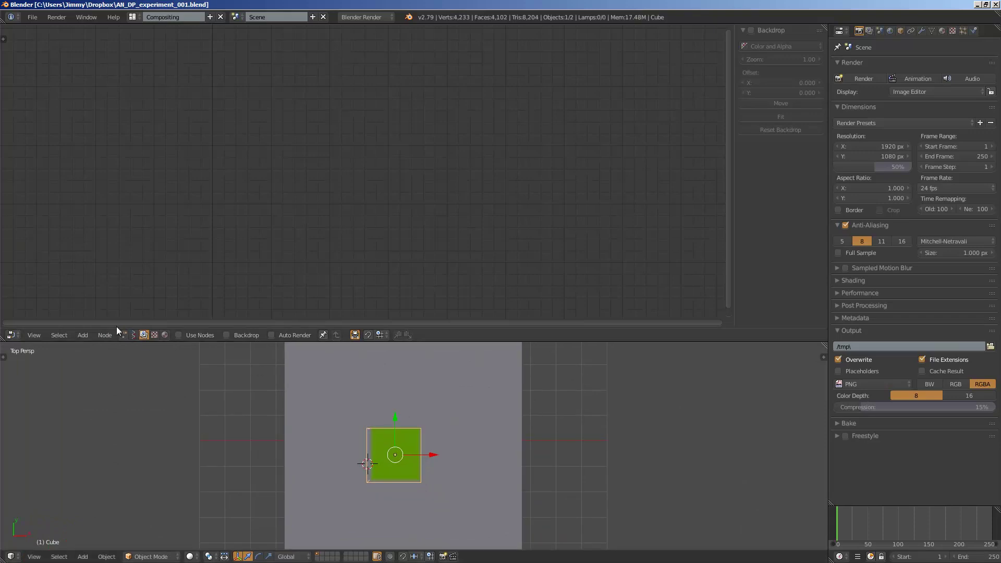
- Create a new Animation Nodes tree and add an Object Transforms Output node to it
left_click(123, 335)
left_click(226, 336)
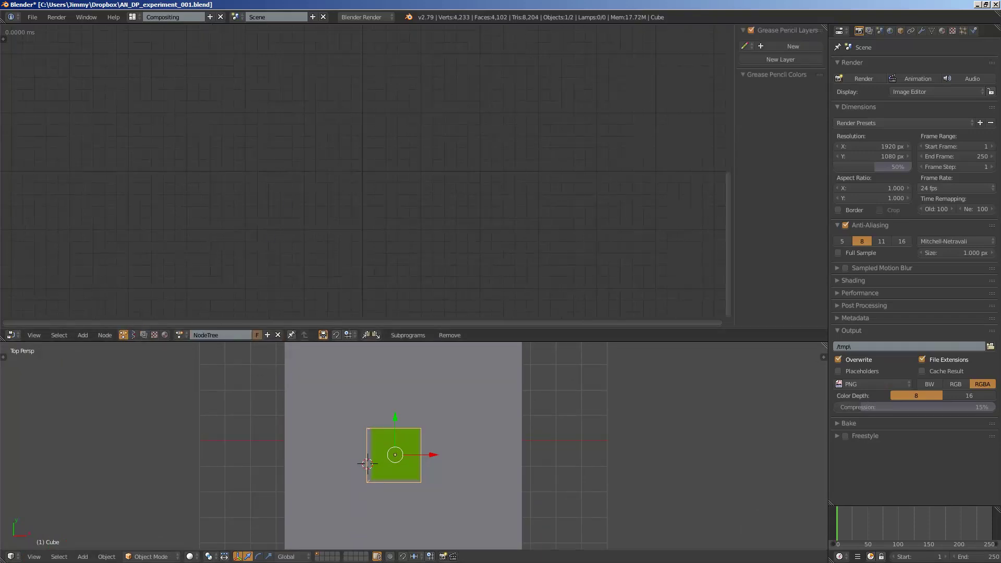
key("shift+a")
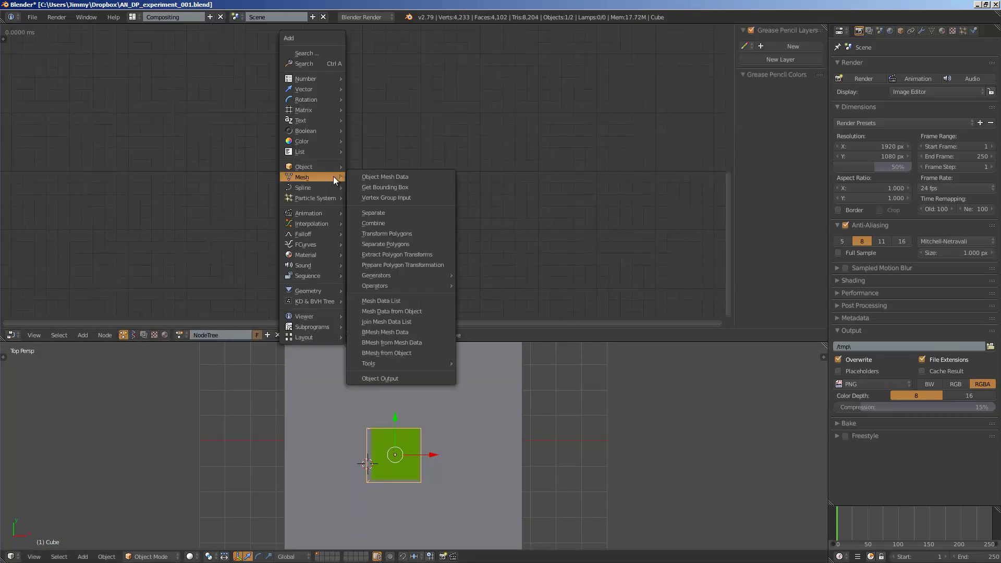
left_click(320, 73)
type("object t")
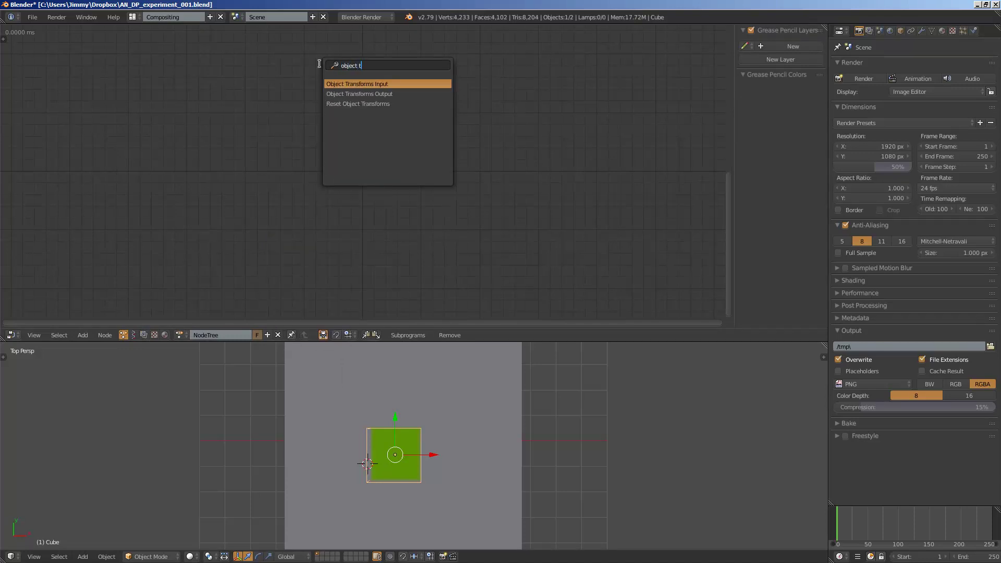
key("Down")
key("Return")
left_click(319, 113)
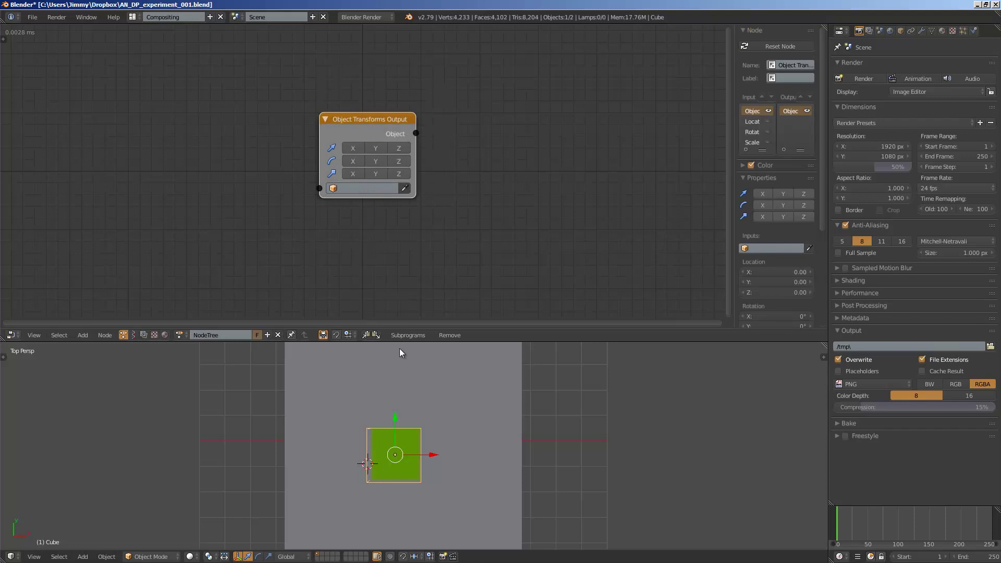
- Assign Cube to the Object Transforms Output node, enable X, Y and Z location, and set location to about -0.30, -1.41, 1.23
left_click(404, 188)
scroll(402, 209, "up", 2)
left_click_drag(357, 146, 396, 141)
left_click_drag(386, 218, 336, 244)
left_click_drag(395, 248, 462, 229)
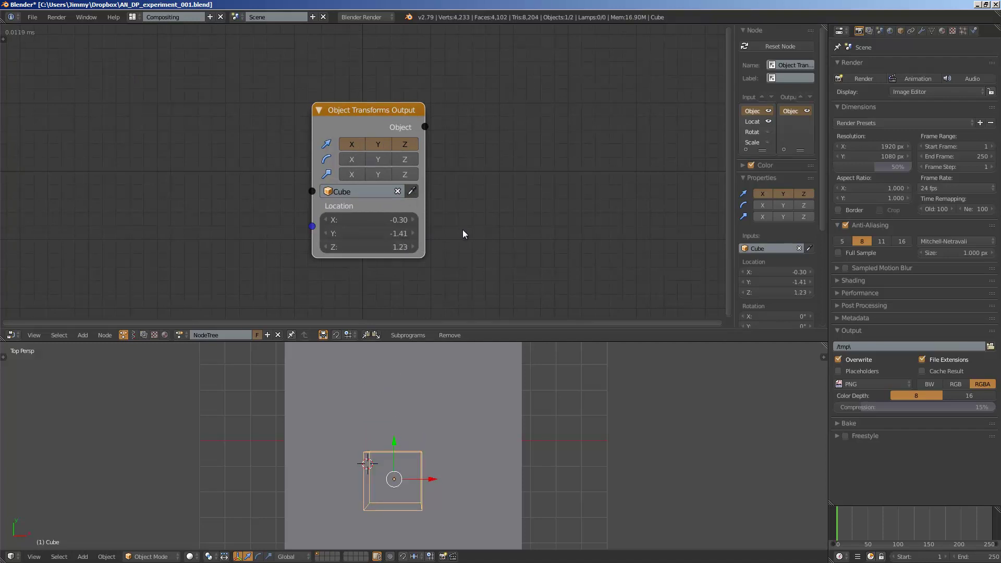
- Lower the cube's Z location to -2.13, switch off the node's Z location control and save the file
scroll(458, 231, "down", 3)
left_click_drag(386, 227, 365, 209)
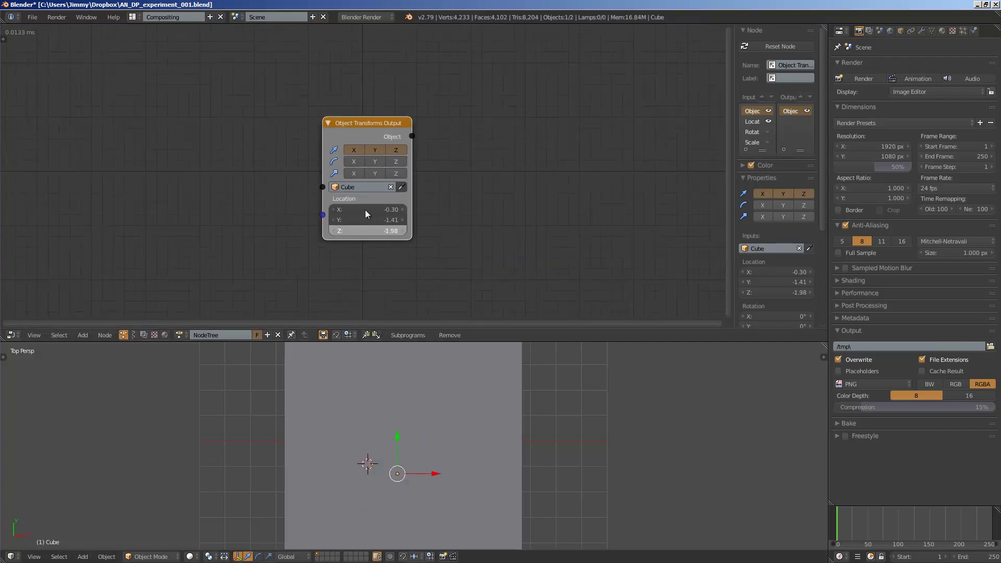
left_click(387, 231)
key("Escape")
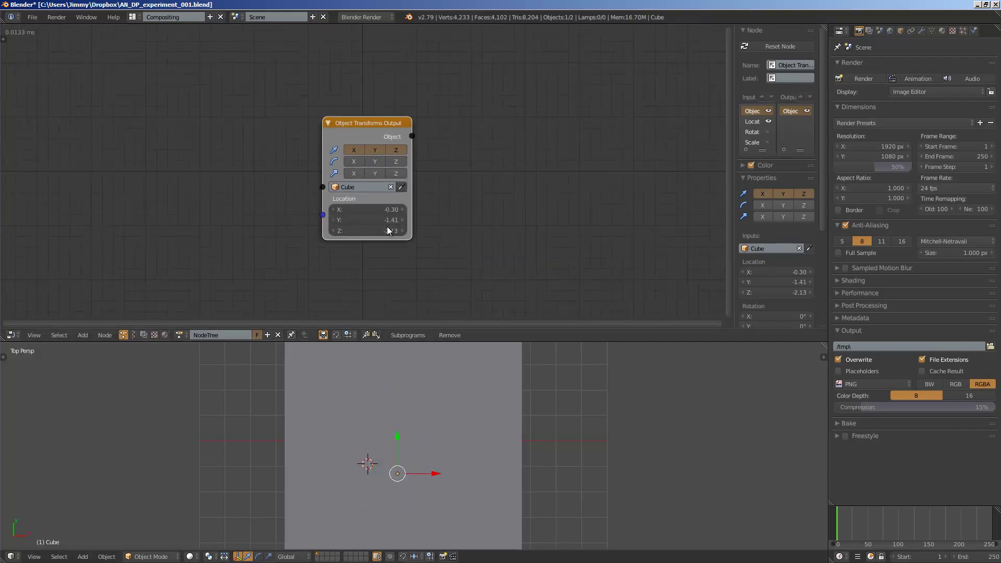
left_click(395, 150)
key("ctrl+s")
key("ctrl+a")
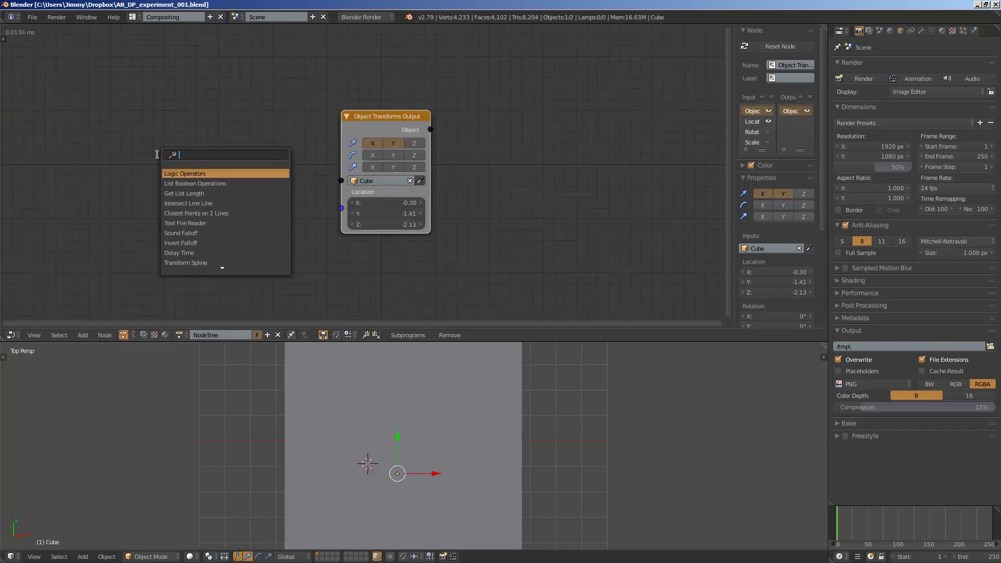
- Set the cube's Z location to 0 in the node, leaving only X and Y location controlled
left_click(414, 143)
left_click(417, 224)
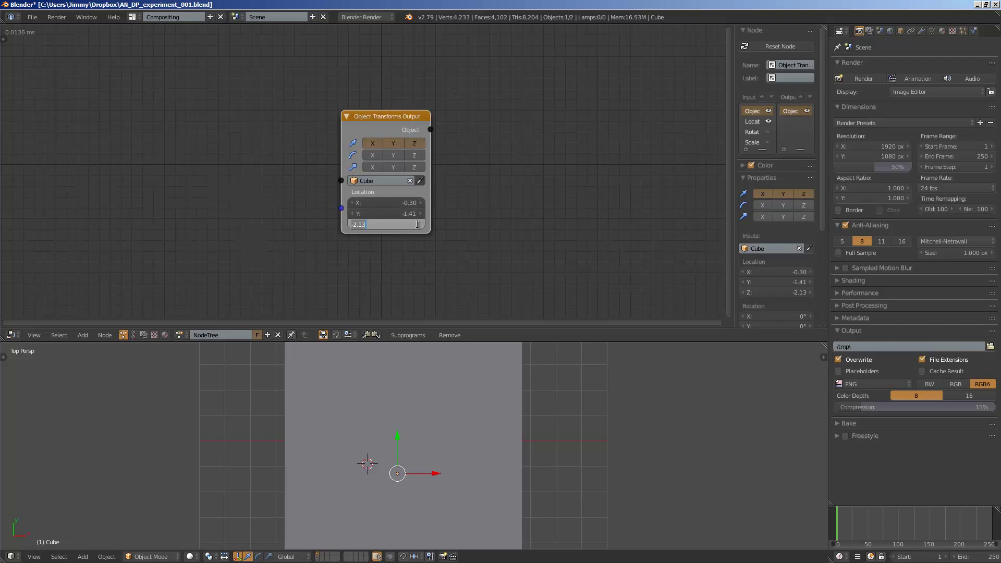
type("0")
key("Return")
- Add a Random Vector node, widen it, and connect its Vector output to the Location input of Object Transforms Output
key("shift+a")
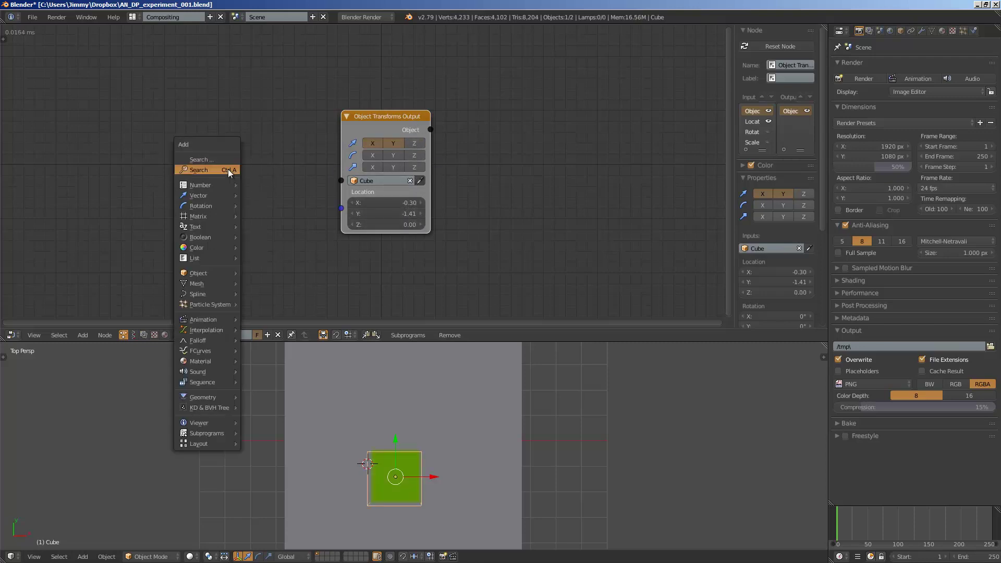
left_click(228, 170)
type("random v")
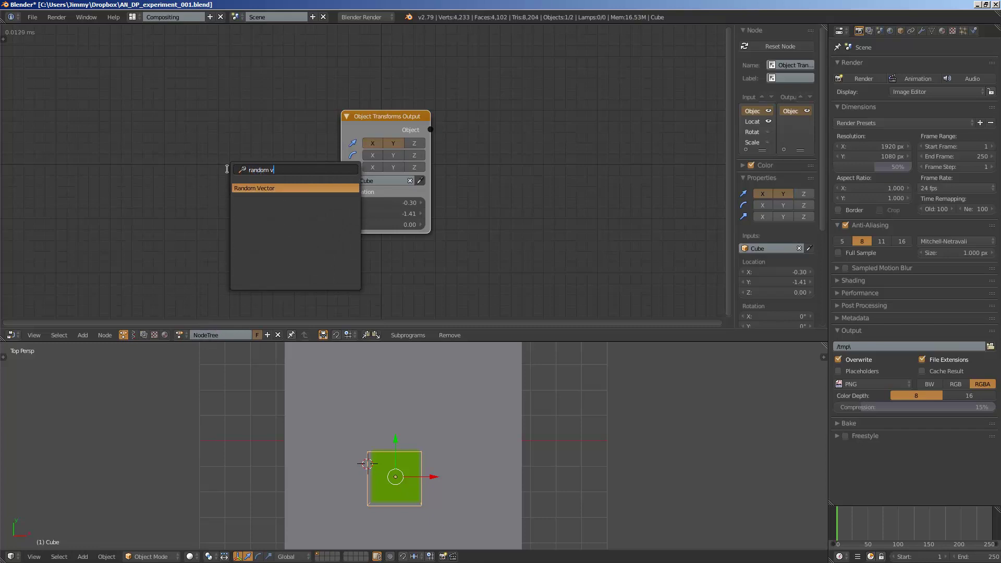
key("Return")
left_click(183, 184)
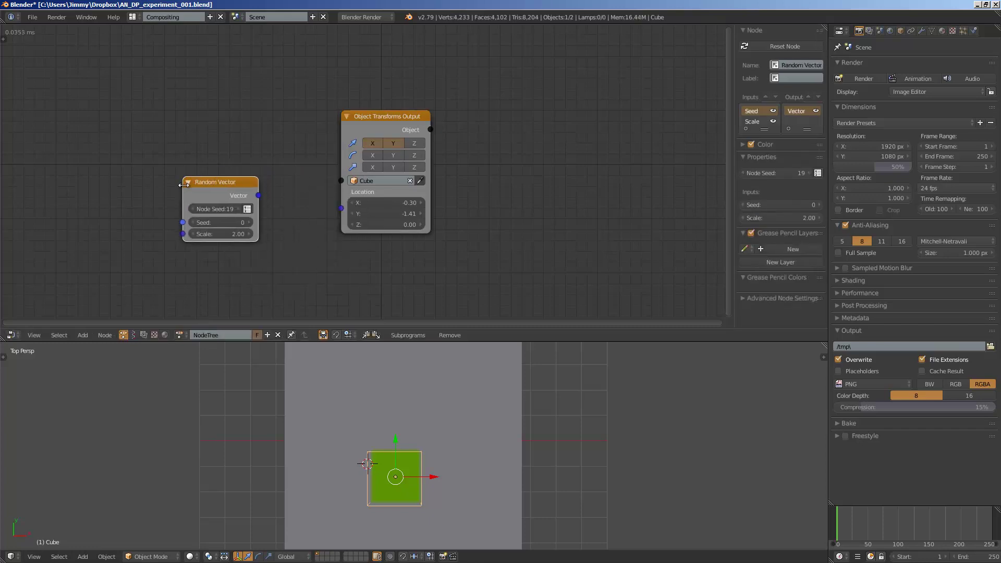
left_click_drag(187, 189, 148, 189)
left_click_drag(258, 195, 341, 208)
- Scrub the Random Vector seed to 58 and on to 329 during playback, then save over AN_DP_experiment_001.blend
scroll(335, 395, "down", 2)
left_click_drag(216, 221, 308, 226)
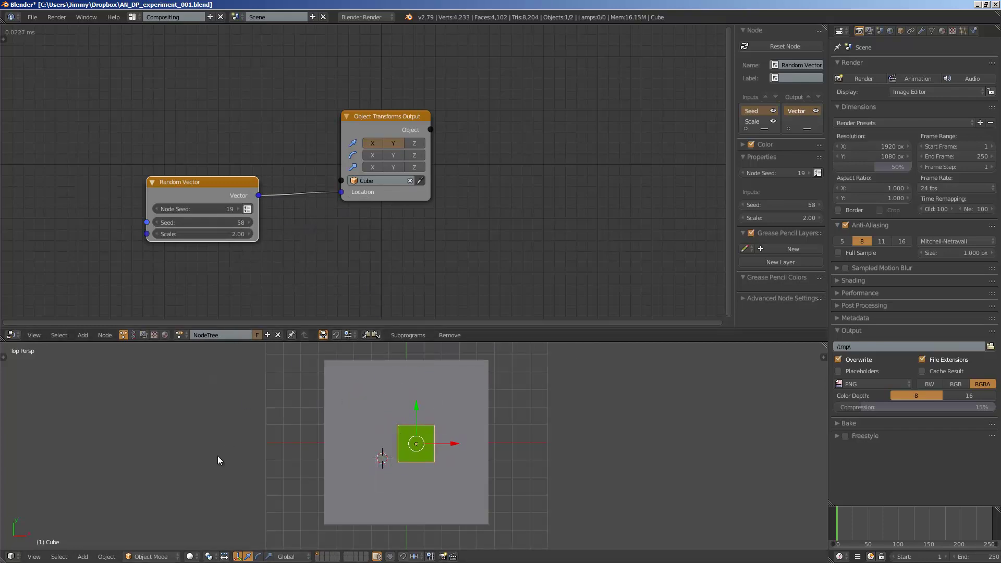
left_click(218, 457)
key("alt+a")
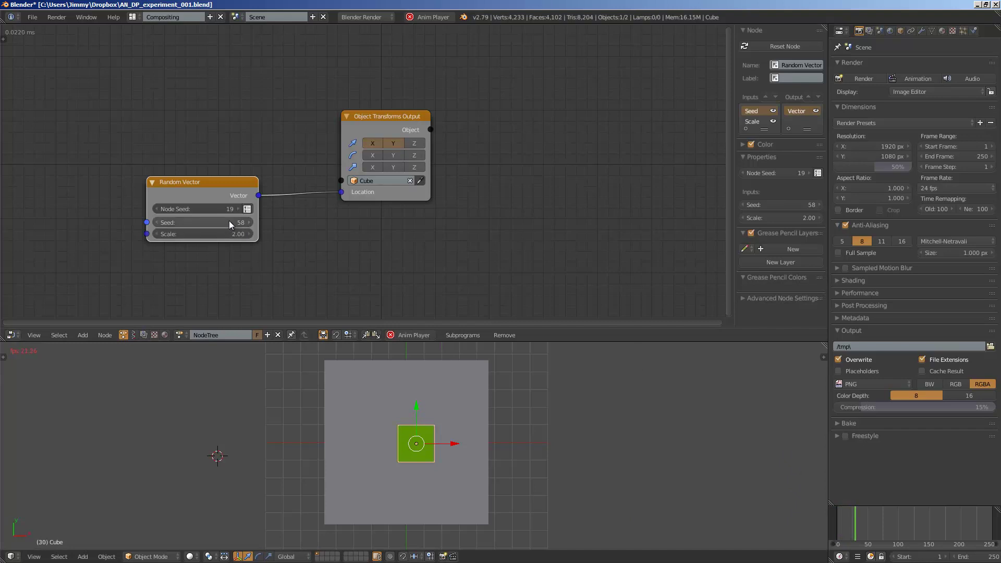
mouse_move(229, 221)
left_mouse_down()
mouse_move(323, 223)
mouse_move(308, 214)
mouse_move(362, 292)
left_mouse_up()
key("Escape")
key("ctrl+s")
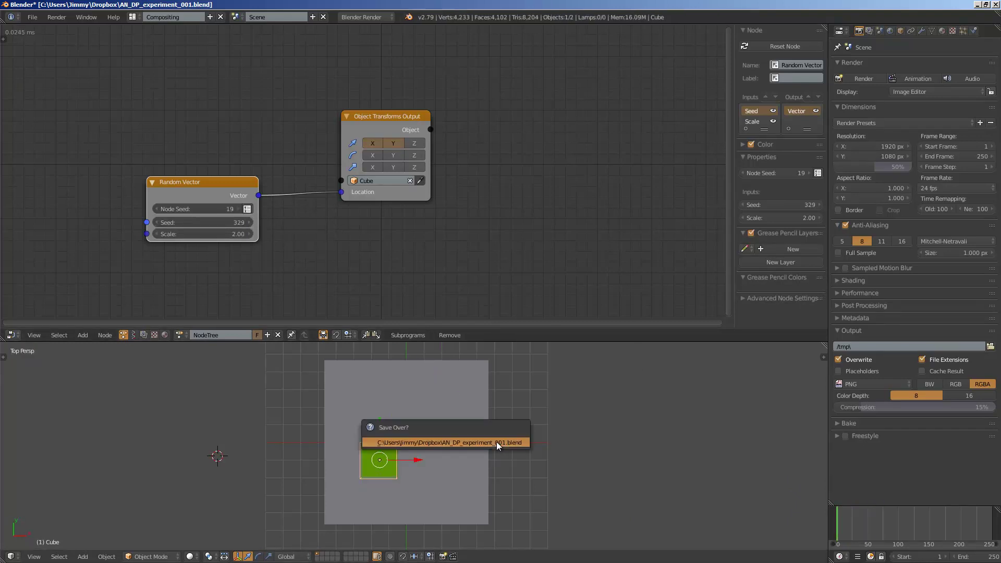
left_click(496, 442)
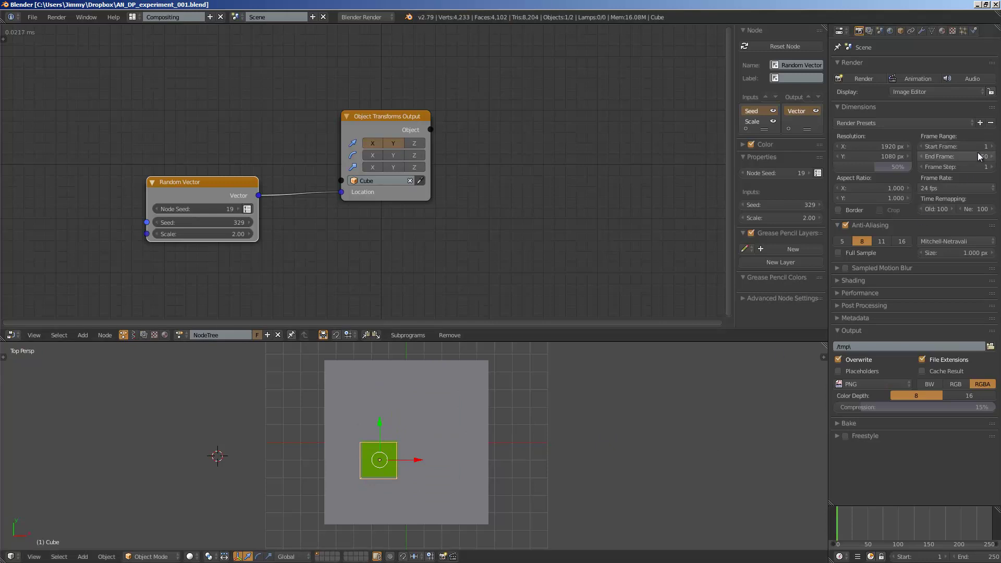
- Set the cube's brush alpha to 0.50 and test the painting by scrubbing the Random Vector seed to 503 during playback
left_click(973, 30)
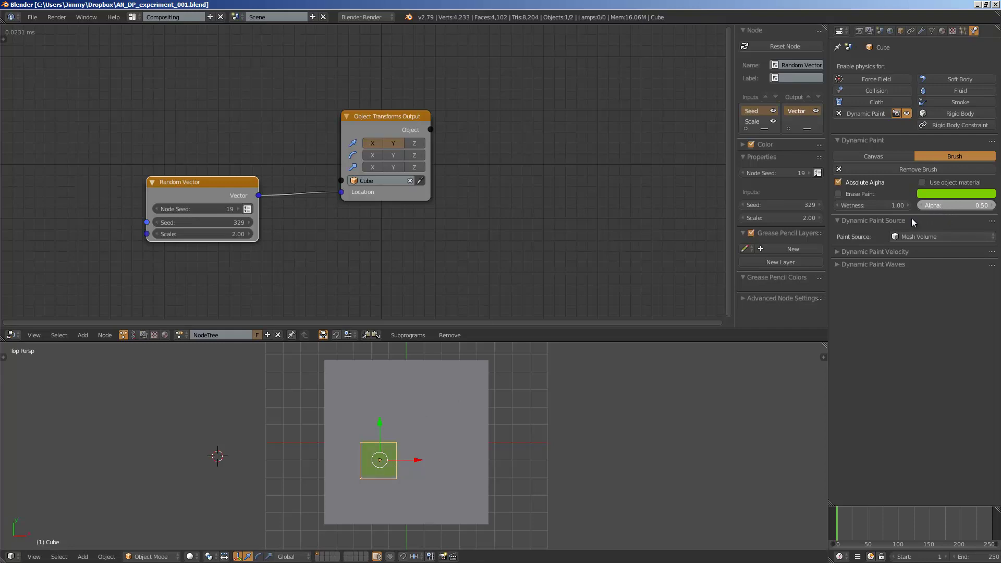
left_click(584, 410)
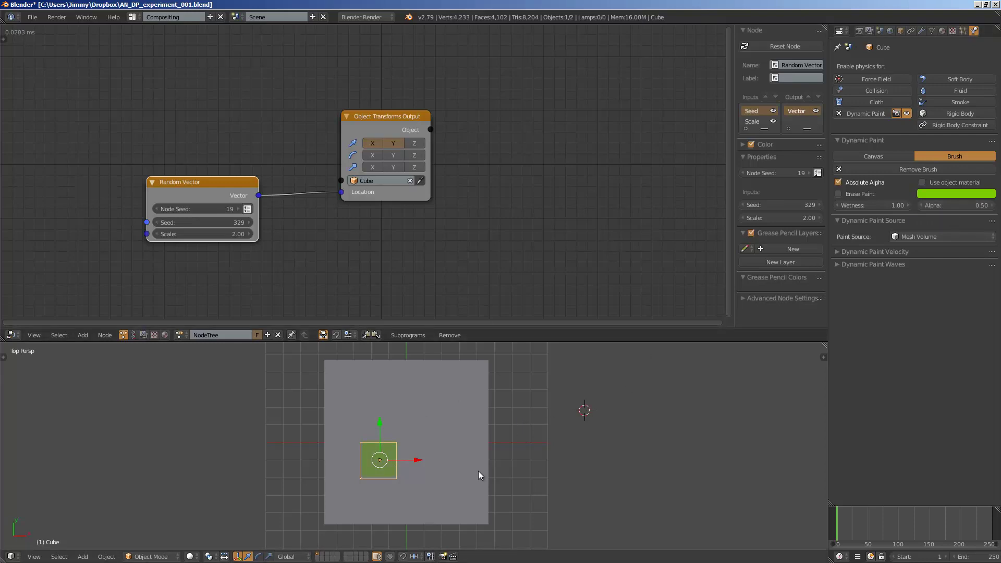
key("alt+a")
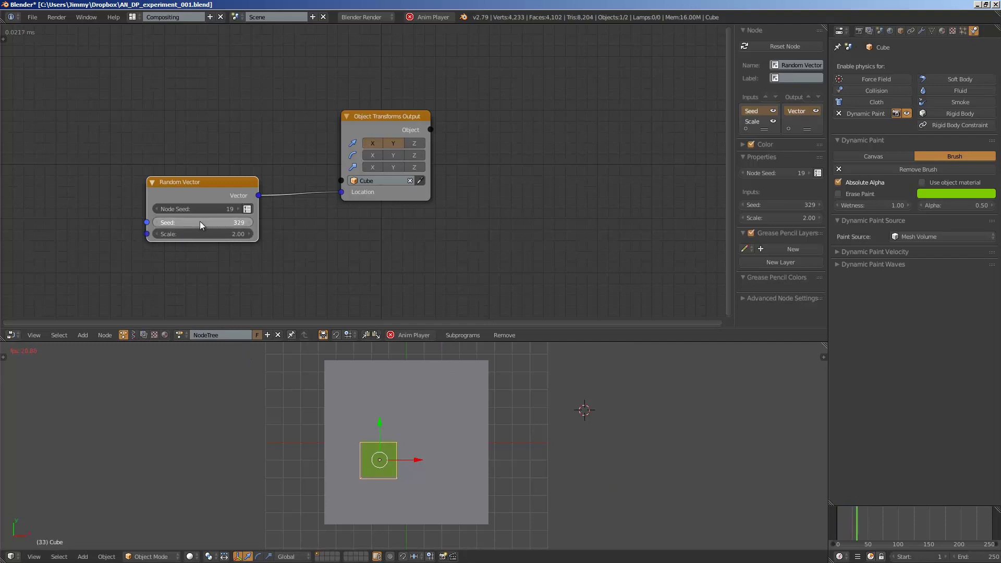
left_click_drag(200, 222, 262, 222)
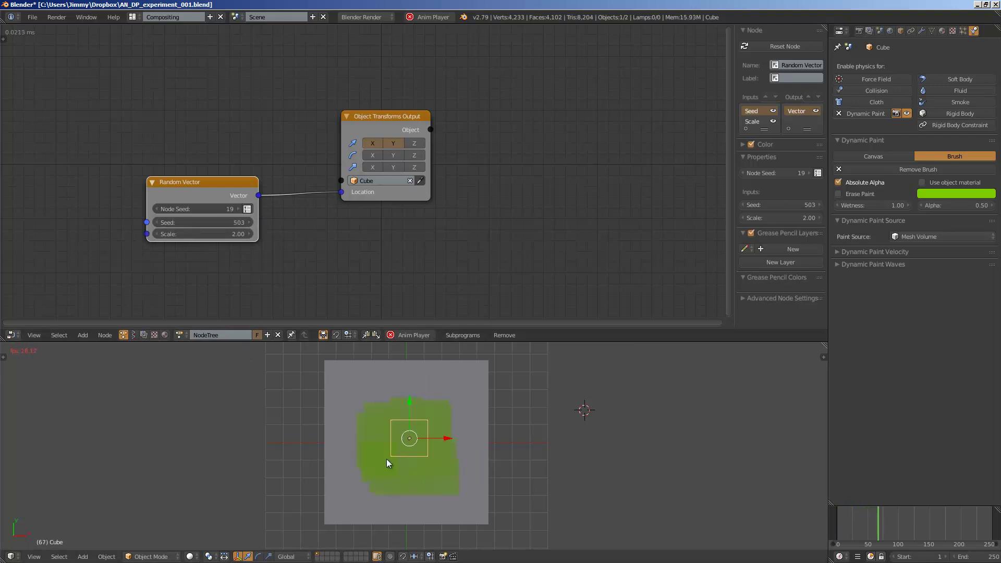
key("Escape")
- View the plane and cube at an angle and save the file over AN_DP_experiment_001.blend
mouse_move(420, 464)
middle_mouse_down()
mouse_move(379, 410)
mouse_move(424, 349)
mouse_move(464, 452)
middle_mouse_up()
scroll(448, 436, "down", 1)
middle_click_drag(448, 399, 458, 433)
middle_click_drag(611, 345, 644, 302)
middle_click_drag(477, 414, 462, 451)
key("ctrl+s")
left_click(459, 440)
middle_click_drag(474, 418, 473, 433)
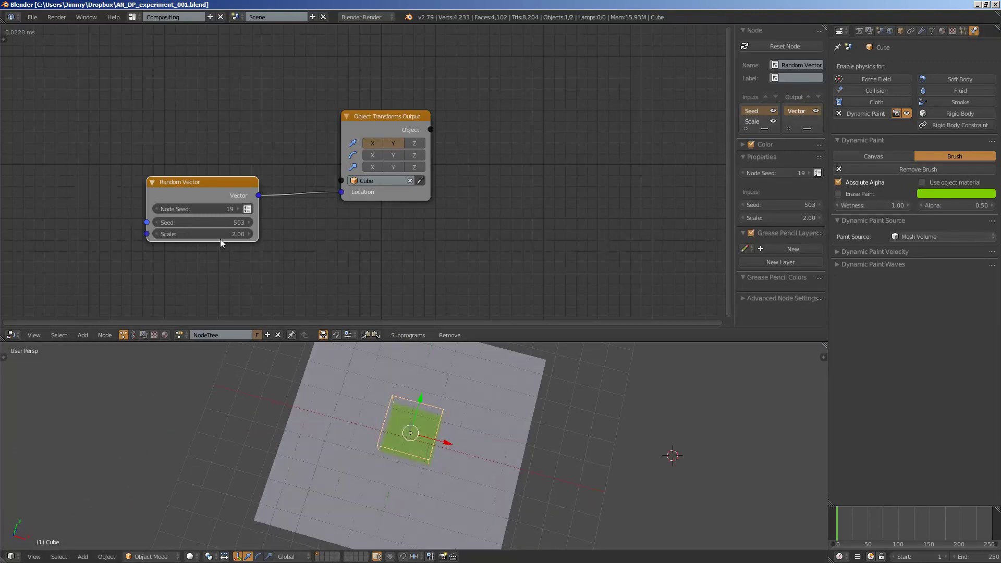
middle_click_drag(280, 387, 281, 391)
- Add a Time Info node and connect its Frame output to the Seed input of Random Vector
middle_click_drag(128, 243, 169, 236)
key("ctrl+a")
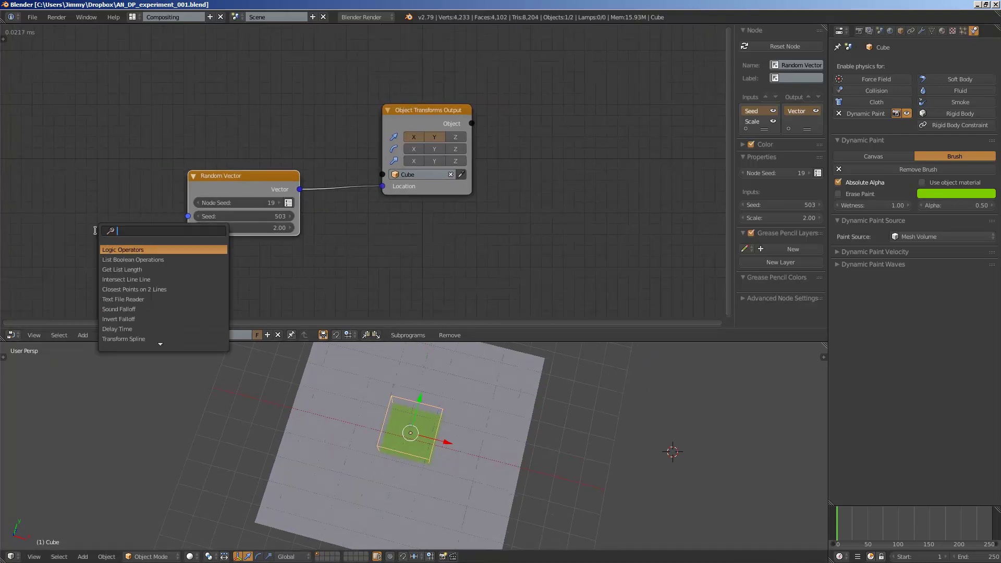
type("frame")
key("Down")
key("Up")
key("Return")
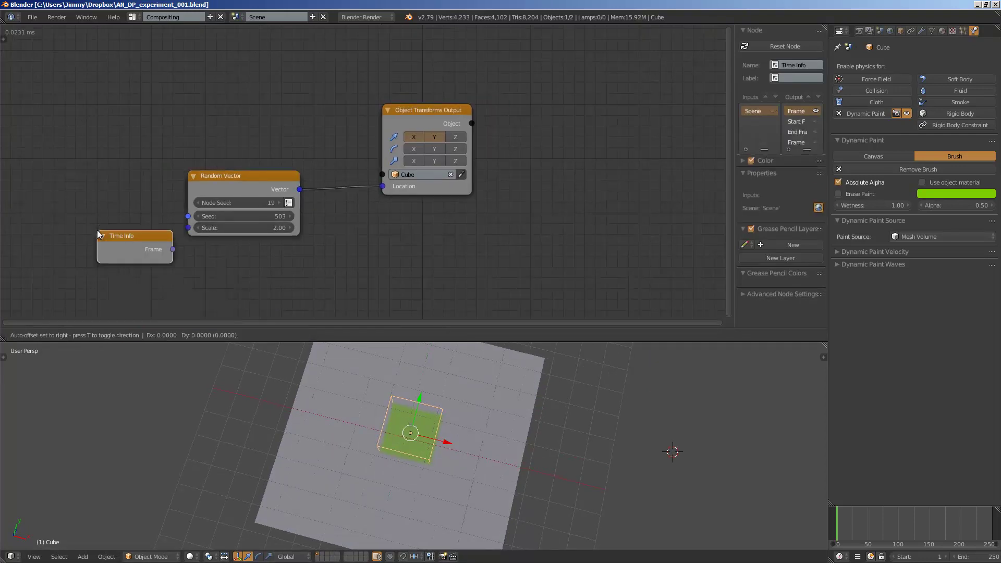
left_click(69, 217)
left_click_drag(118, 229, 181, 217)
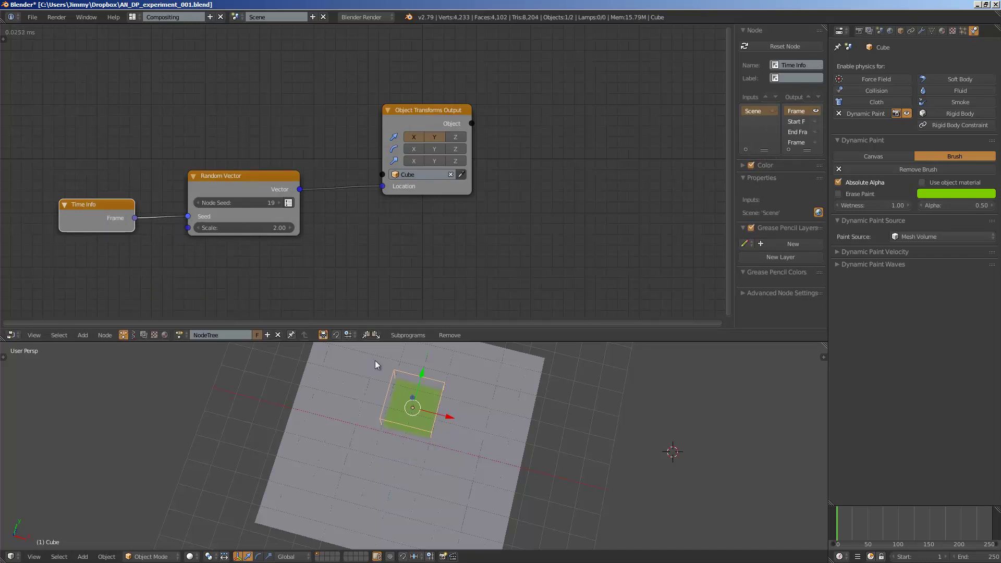
- Play the animation and increase the Random Vector scale to 4.73 so the cube paints across the whole plane
middle_click_drag(464, 427, 493, 445)
key("alt+a")
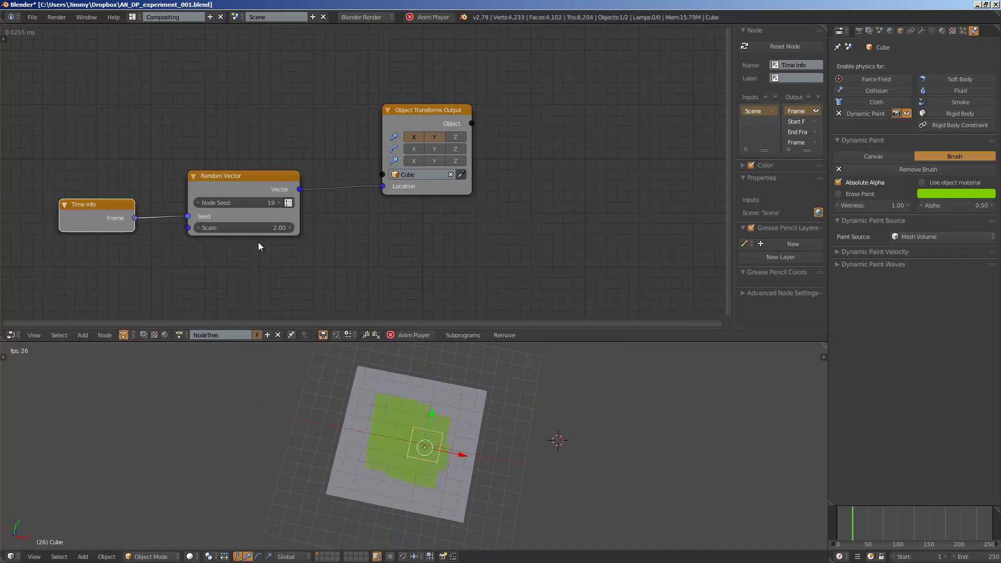
left_click_drag(269, 230, 314, 224)
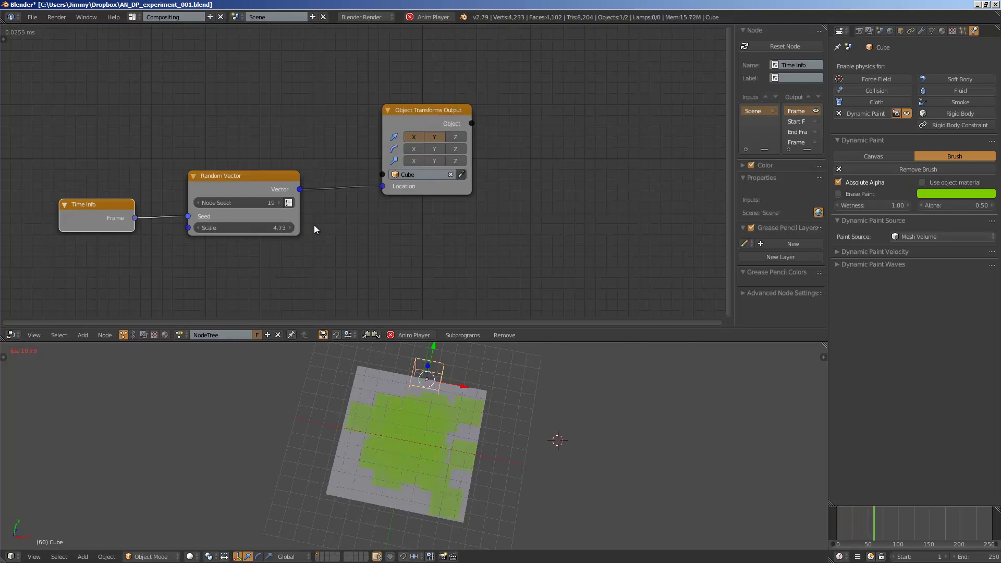
- Change the cube's brush paint colour to light beige, stop playback and save over the existing file
left_click(925, 193)
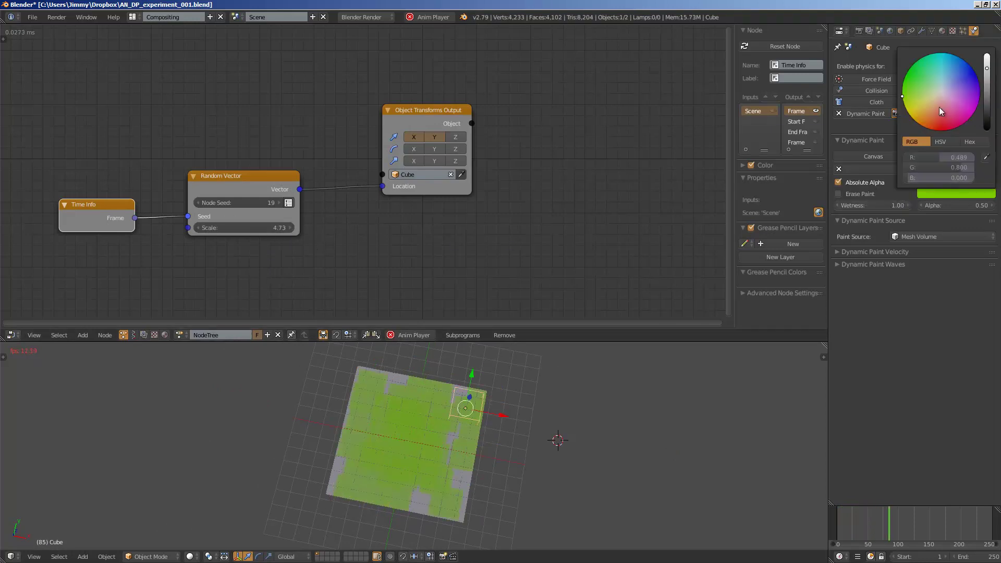
mouse_move(939, 108)
left_mouse_down()
mouse_move(931, 127)
mouse_move(914, 108)
mouse_move(948, 136)
mouse_move(944, 116)
mouse_move(967, 107)
mouse_move(977, 64)
mouse_move(933, 73)
mouse_move(934, 100)
left_mouse_up()
key("Escape")
key("ctrl+s")
left_click(451, 429)
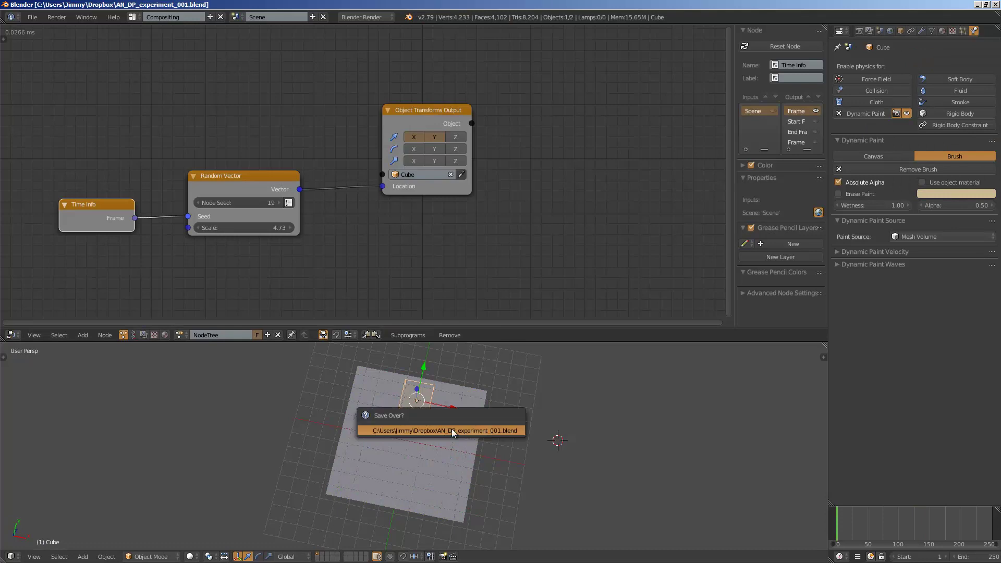
- Move the Object Transforms Output node closer to Random Vector, save the file, and widen the node slightly
left_click_drag(420, 121, 406, 124)
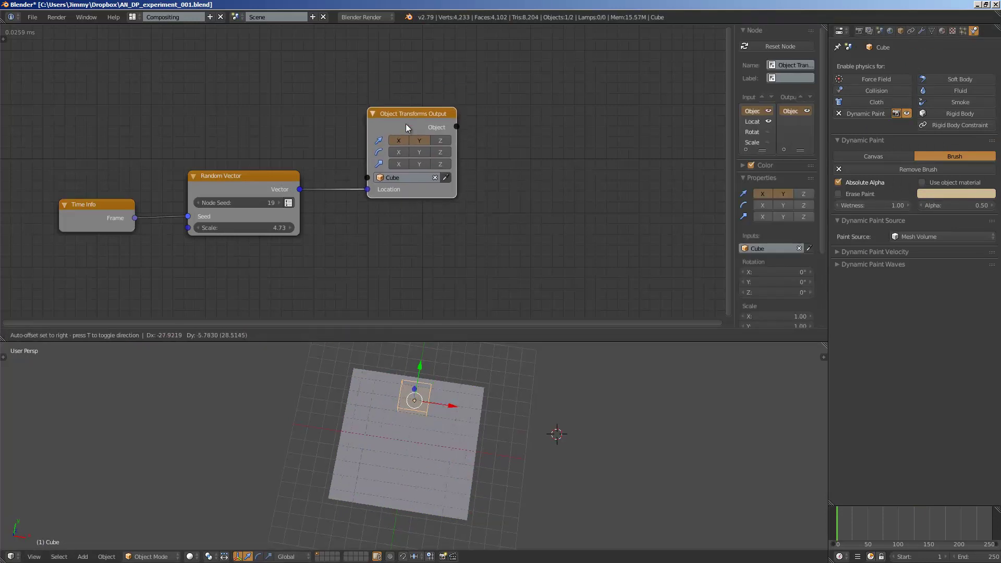
middle_click_drag(464, 166, 419, 171)
key("ctrl+s")
left_click(419, 170)
scroll(419, 170, "up", 1)
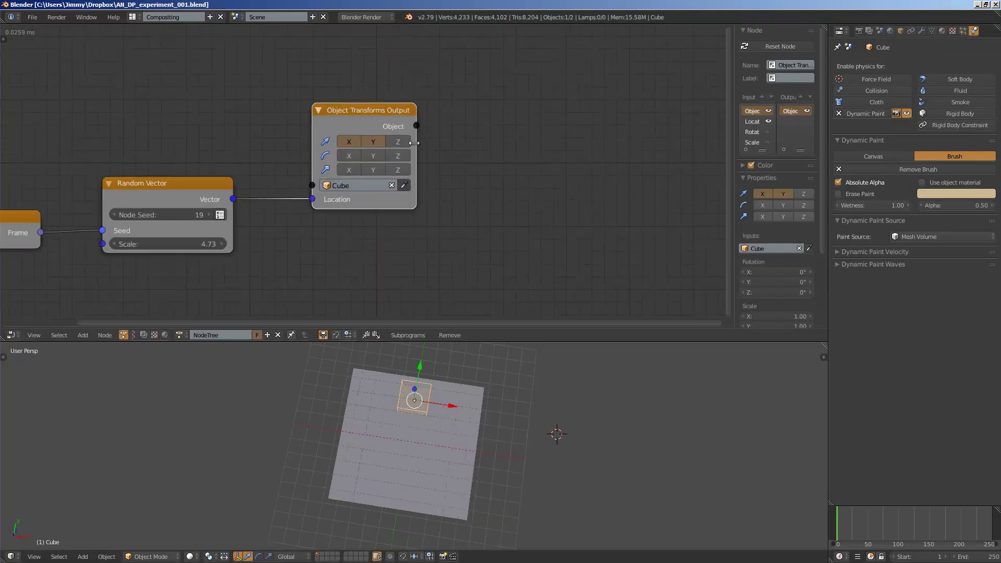
left_click_drag(413, 143, 423, 142)
middle_click_drag(403, 156, 363, 140)
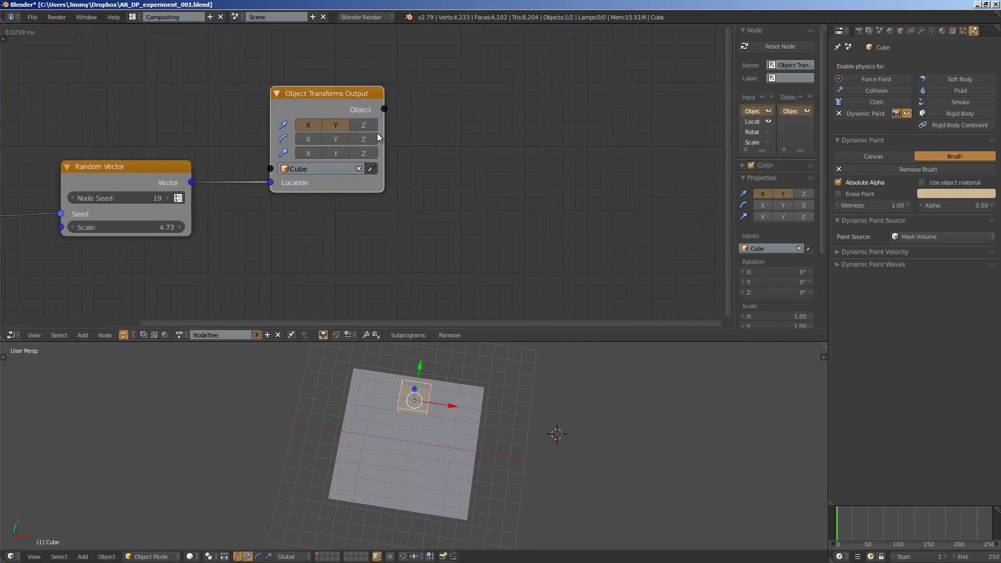
- Add an Object Attribute Output node and connect the Object output of Object Transforms Output to its Object input
key("shift+a")
left_click(465, 181)
type("object t")
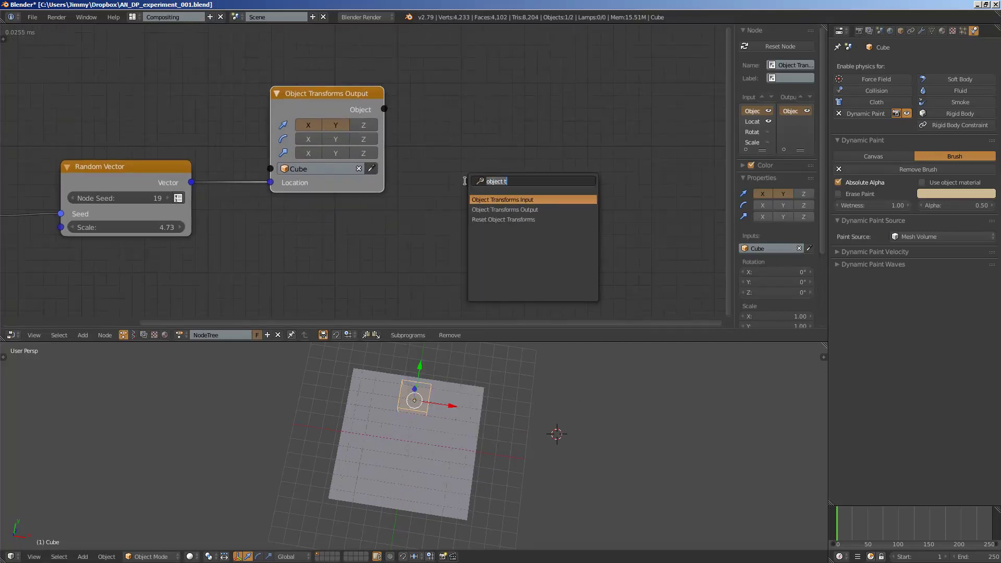
type("object a")
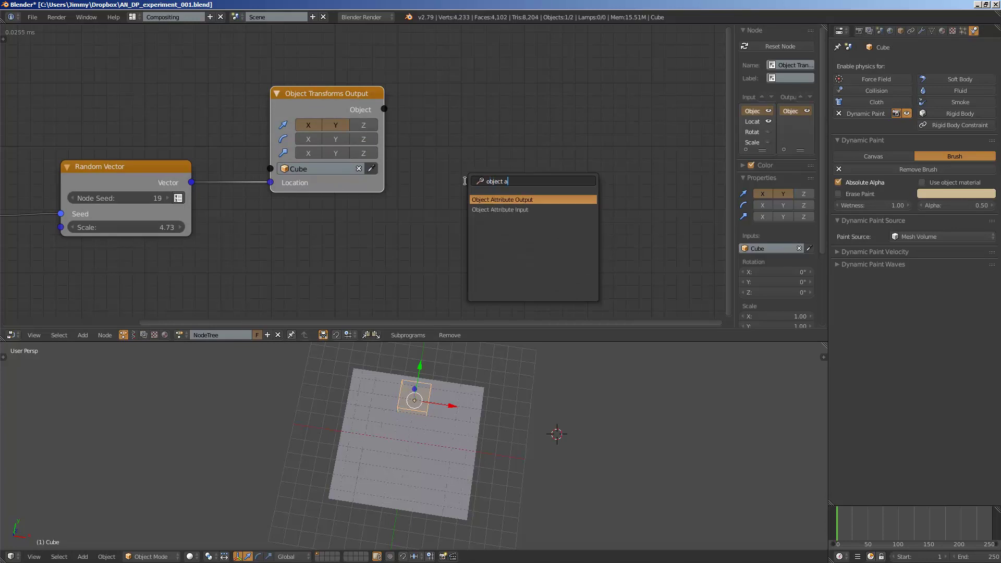
key("Return")
left_click(473, 165)
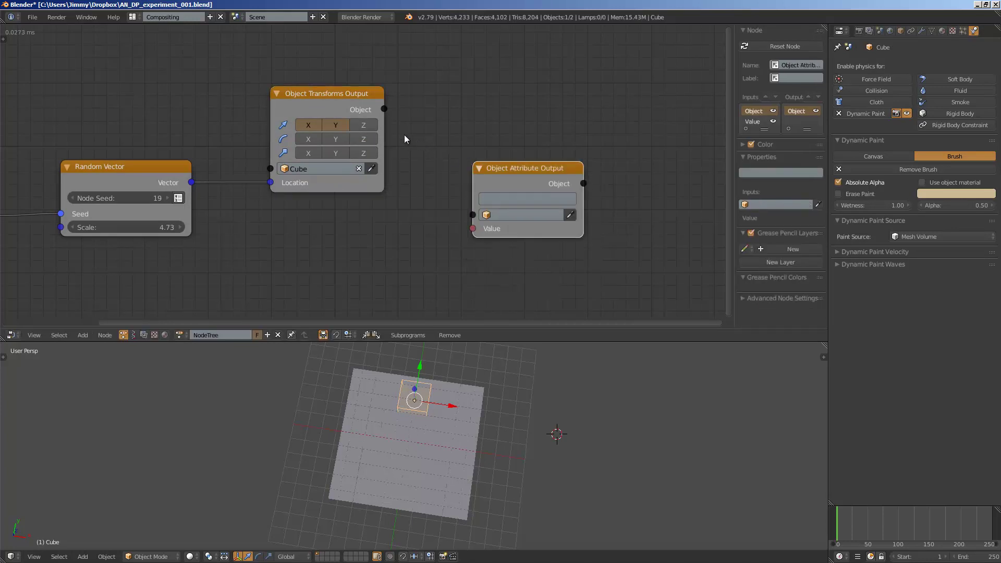
left_click_drag(384, 108, 410, 140)
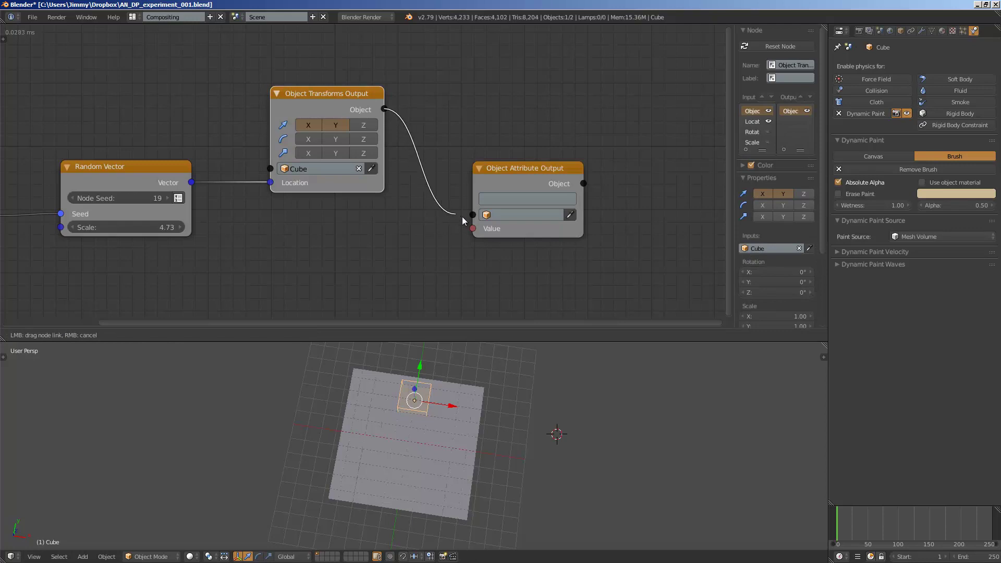
left_click_drag(462, 218, 469, 220)
left_click(513, 207)
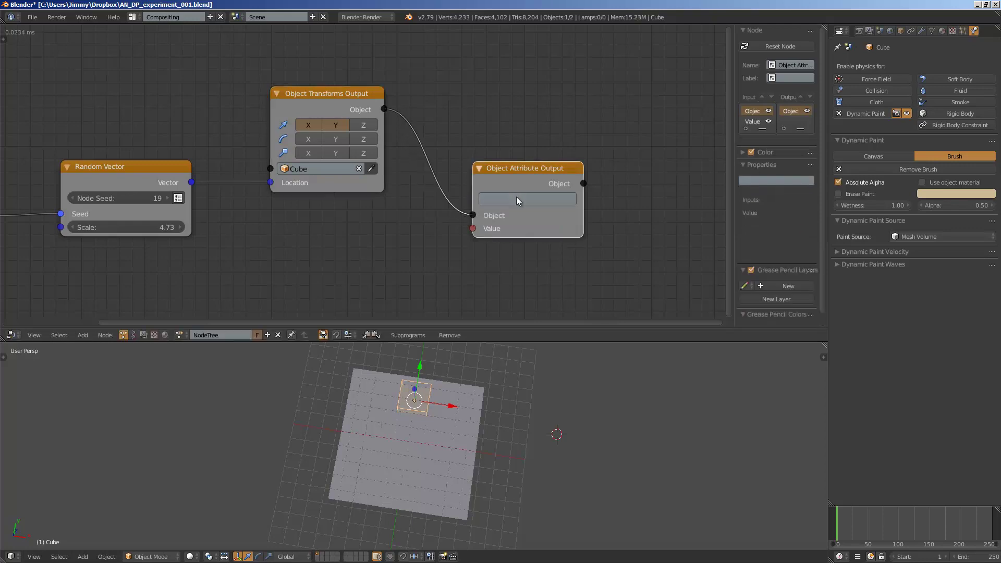
- Copy the data path of the cube's brush paint colour into the Object Attribute Output's attribute path and widen that node
middle_click_drag(426, 407, 415, 403)
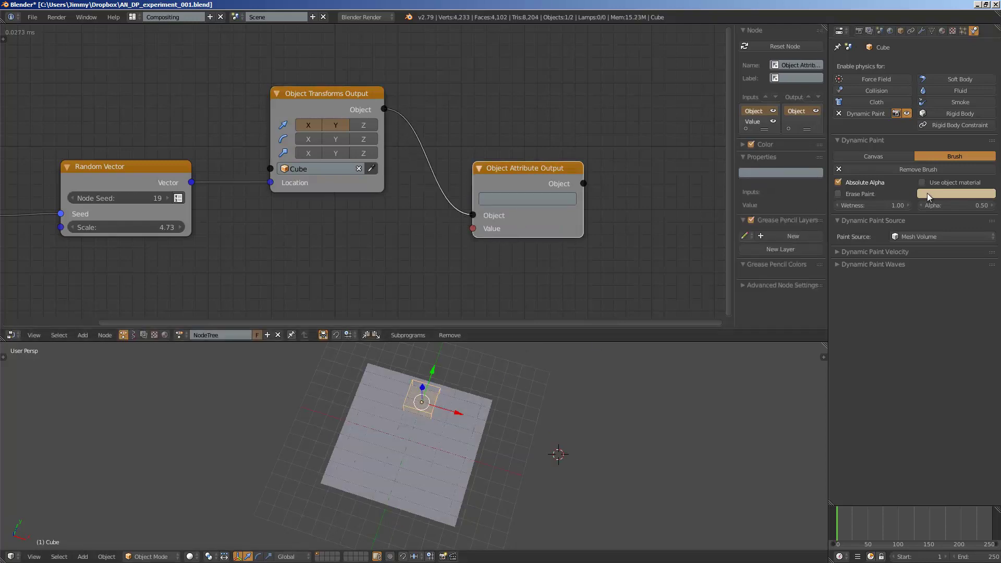
right_click(927, 194)
left_click(682, 382)
right_click(930, 193)
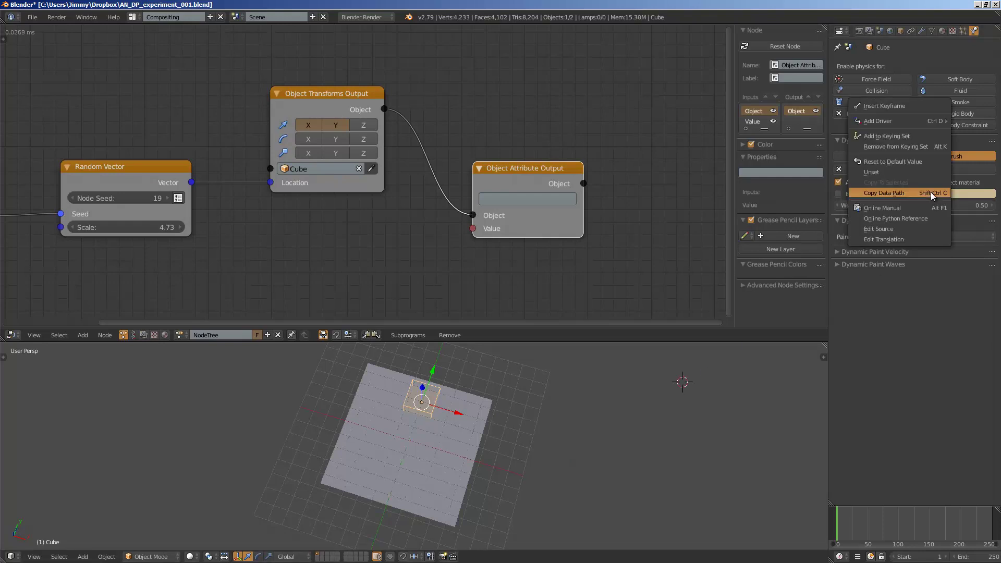
left_click(892, 193)
key("ctrl+v")
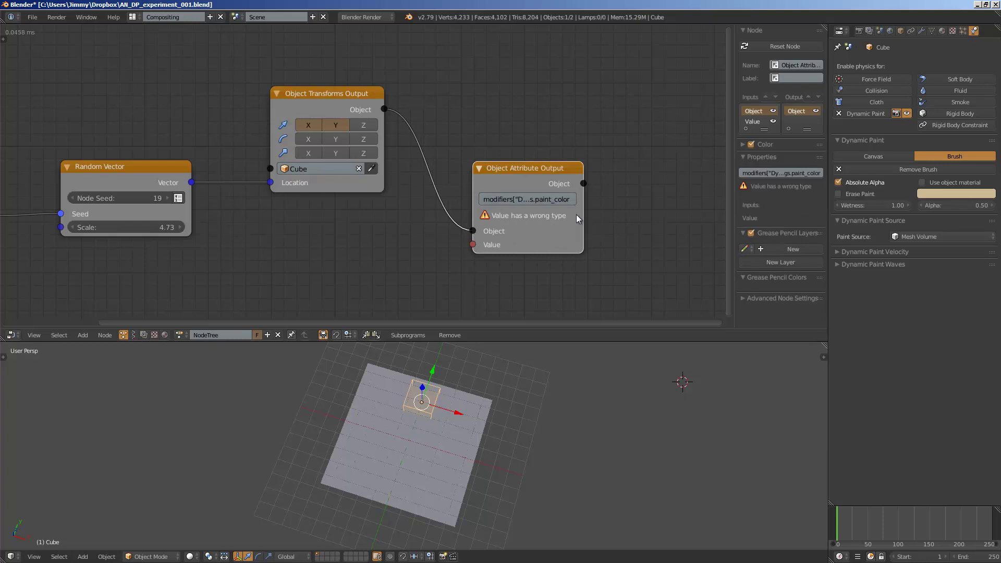
left_click_drag(580, 212, 717, 212)
middle_click_drag(516, 242, 500, 204)
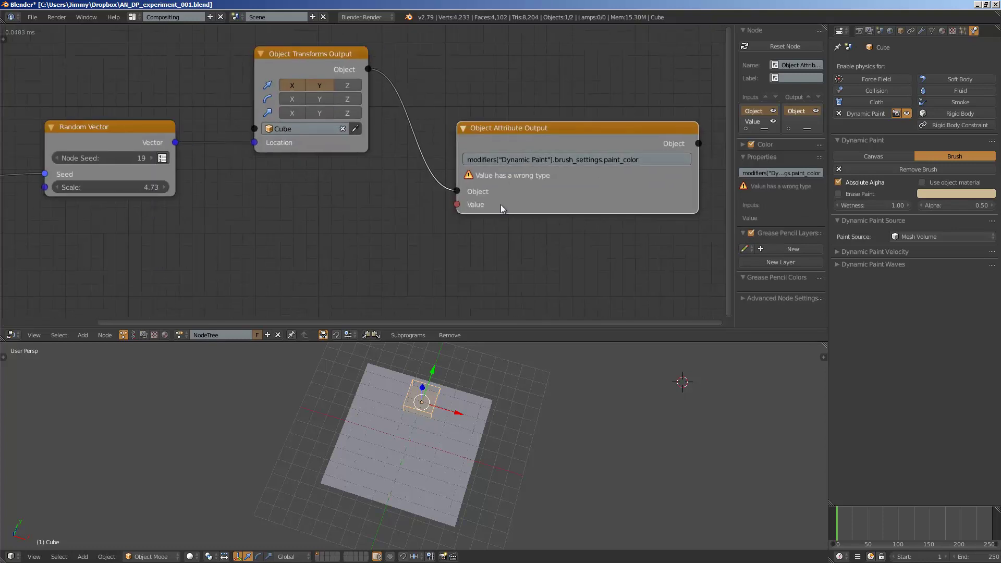
- Add a Vector Input node and connect its Vector output to the Value input of Object Attribute Output
key("ctrl+a")
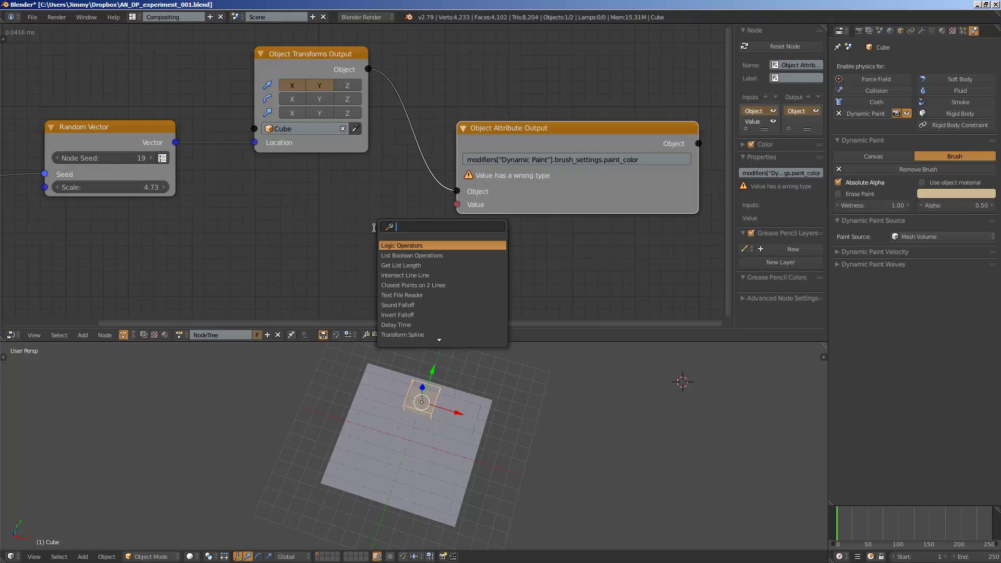
type("vector input")
key("Return")
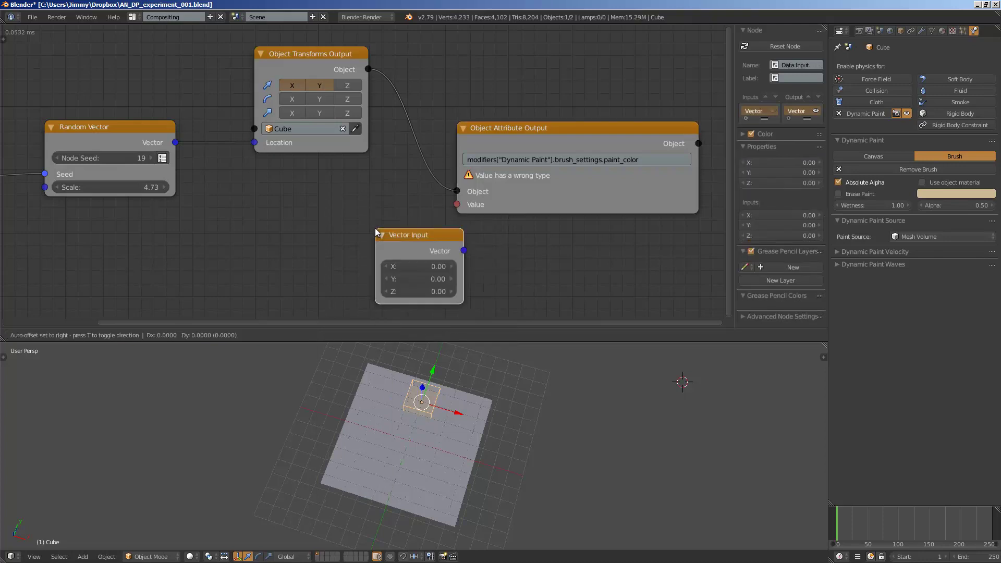
left_click(309, 202)
left_click_drag(396, 220, 457, 206)
- Play the animation while setting the Vector Input to X 0.84, Y 1.80, Z 0.54, then stop playback and save the file
key("alt+a")
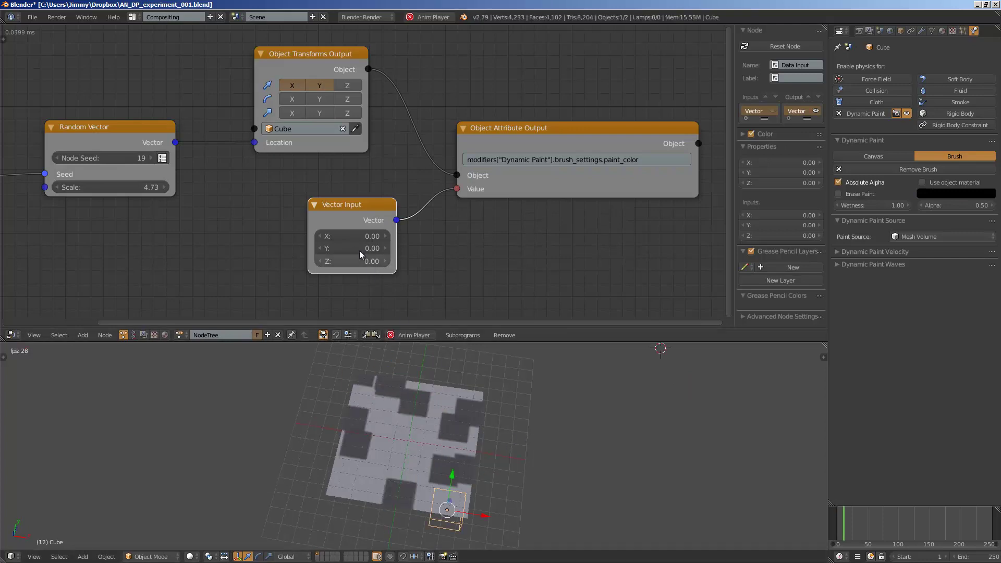
mouse_move(356, 239)
left_mouse_down()
mouse_move(387, 238)
mouse_move(379, 249)
left_mouse_up()
mouse_move(358, 261)
left_mouse_down()
mouse_move(383, 260)
mouse_move(364, 240)
mouse_move(341, 247)
mouse_move(355, 263)
mouse_move(364, 246)
mouse_move(386, 246)
mouse_move(353, 246)
mouse_move(368, 248)
left_mouse_up()
key("Escape")
middle_click_drag(456, 229, 426, 207)
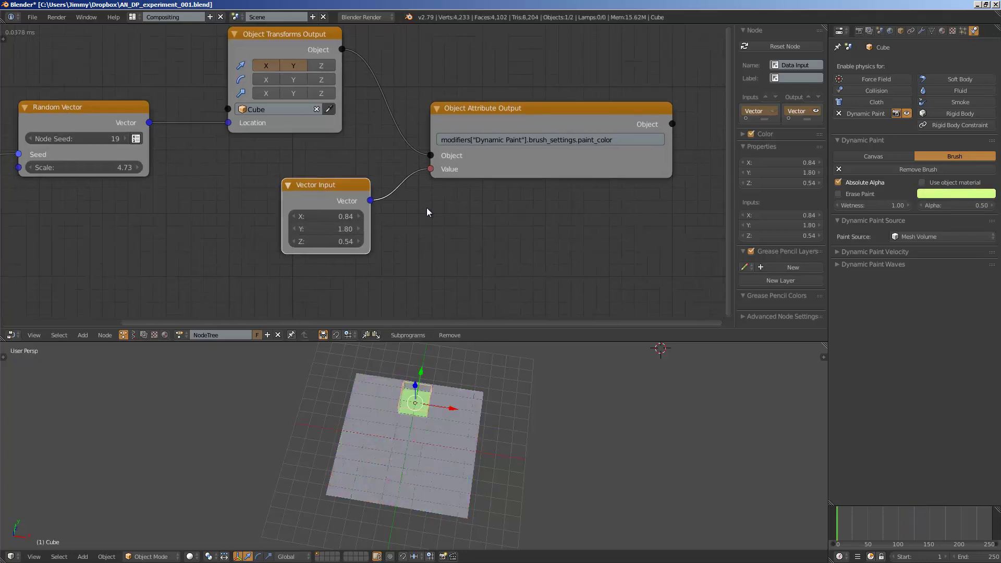
key("ctrl+s")
- Add a Choose Color node and place it below the Vector Input node
key("shift+a")
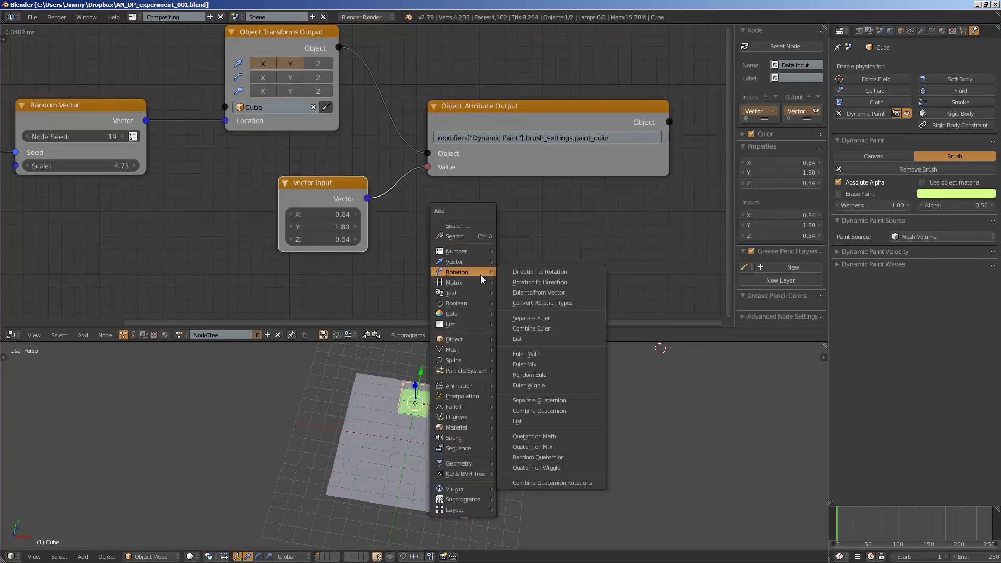
mouse_move(486, 315)
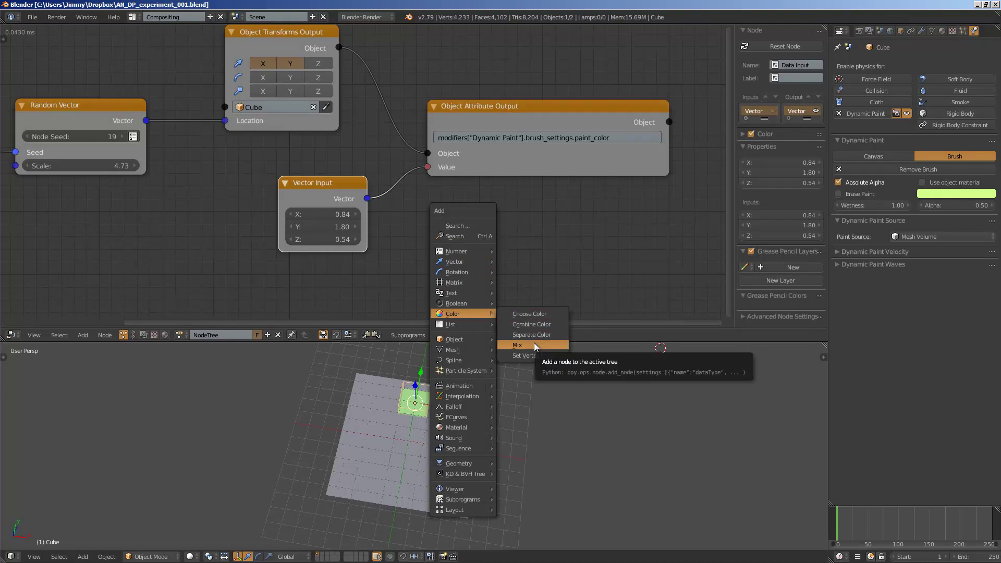
left_click(530, 313)
left_click(475, 265)
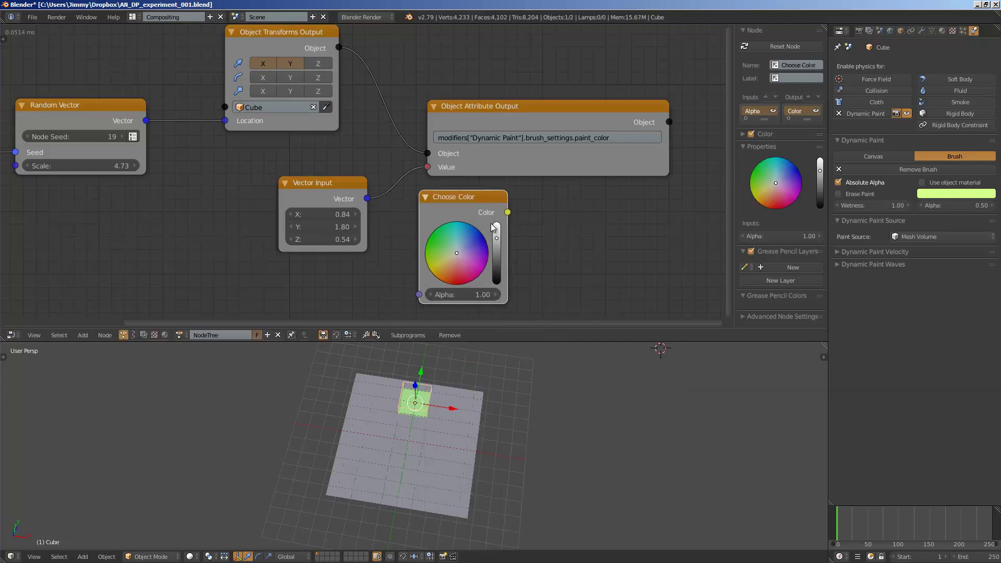
key("g")
left_click(303, 309)
middle_click_drag(408, 250, 399, 196)
scroll(386, 209, "down", 1)
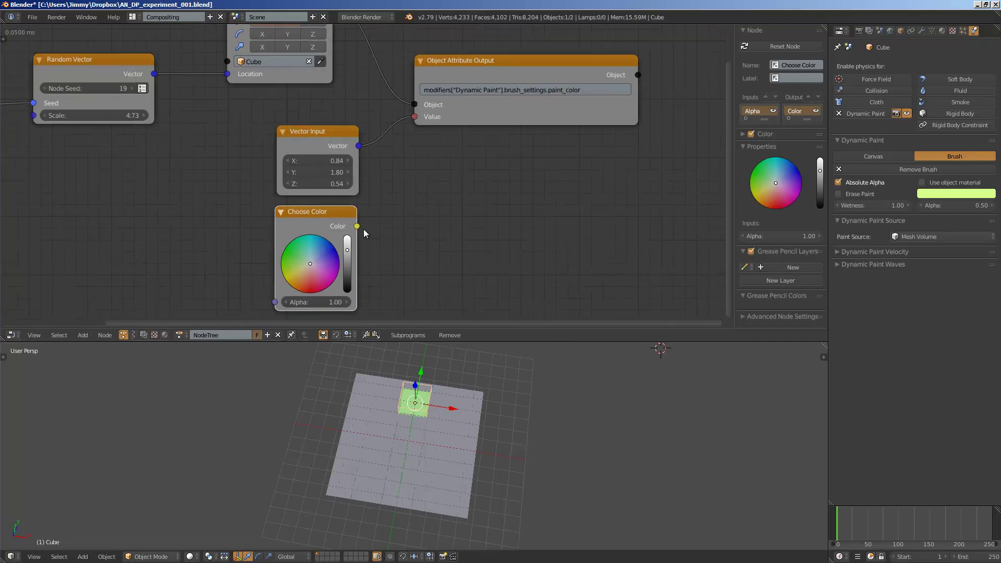
- Add a Separate Color node, connect the Choose Color output to its Color input, and place it beside Choose Color
key("shift+a")
mouse_move(441, 230)
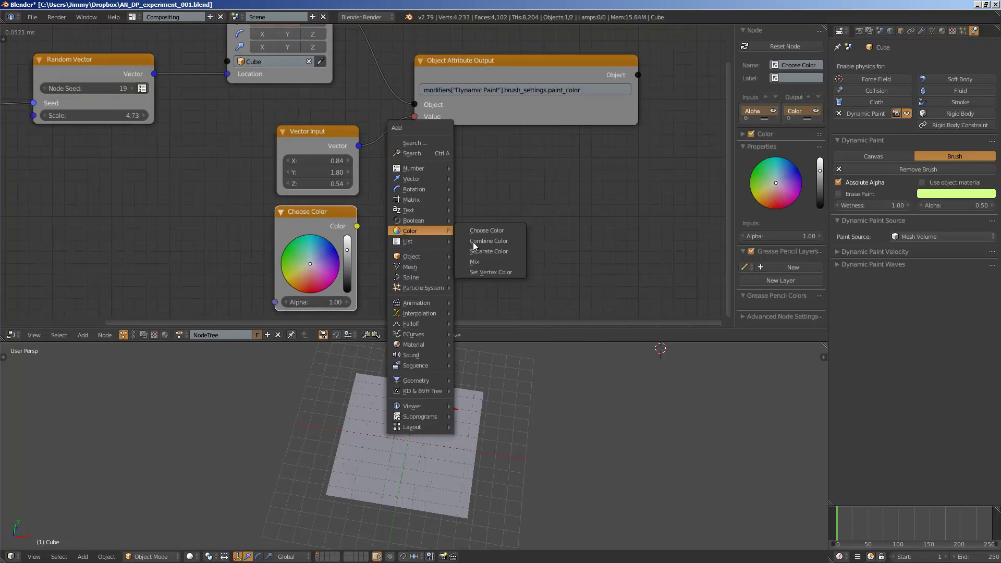
left_click(475, 254)
left_click(396, 180)
left_click_drag(357, 225, 396, 267)
left_click(427, 252)
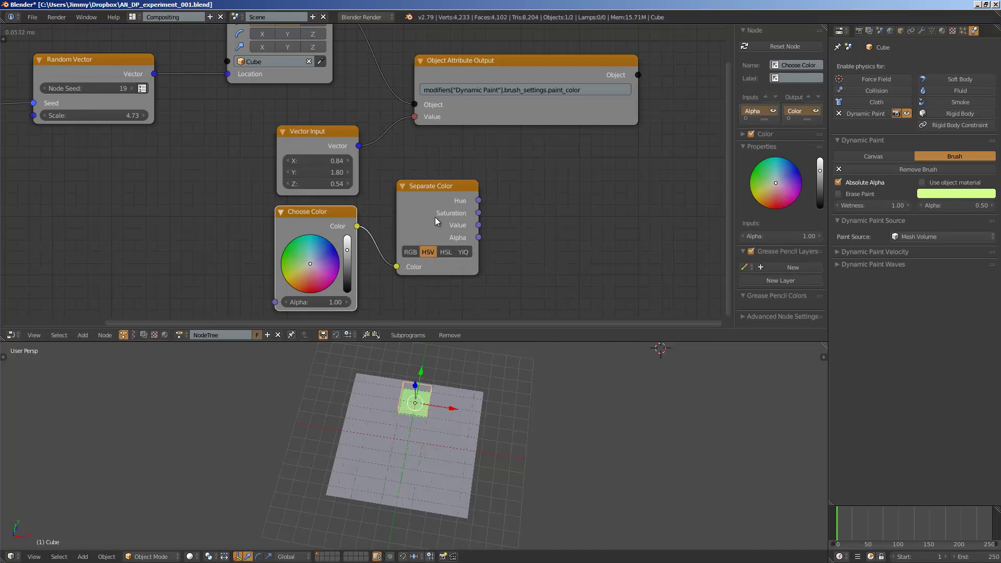
left_click_drag(465, 191, 480, 191)
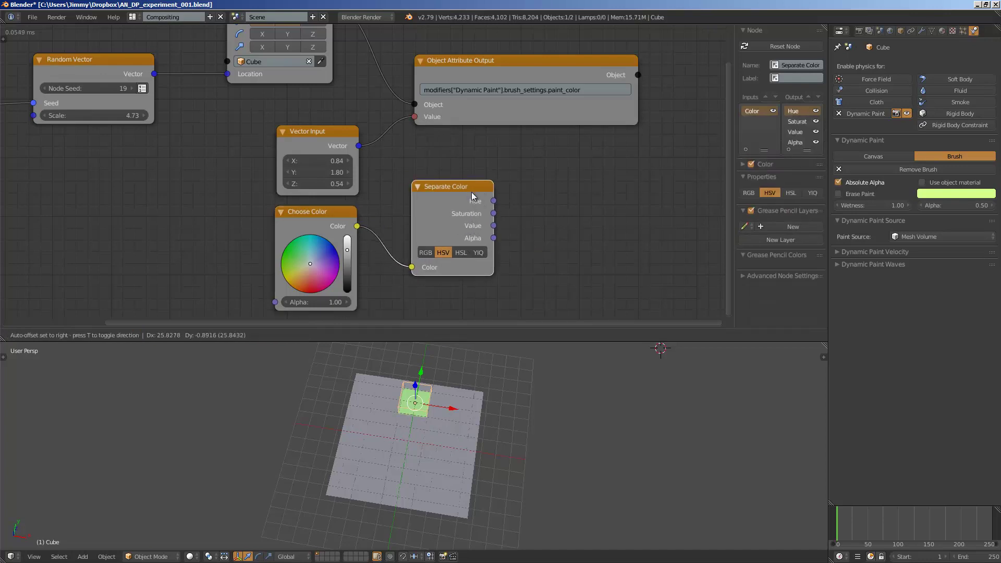
- Delete the Choose Color node, and move the Separate Color node to the other side of Vector Input in RGB mode
left_click(338, 212)
key("x")
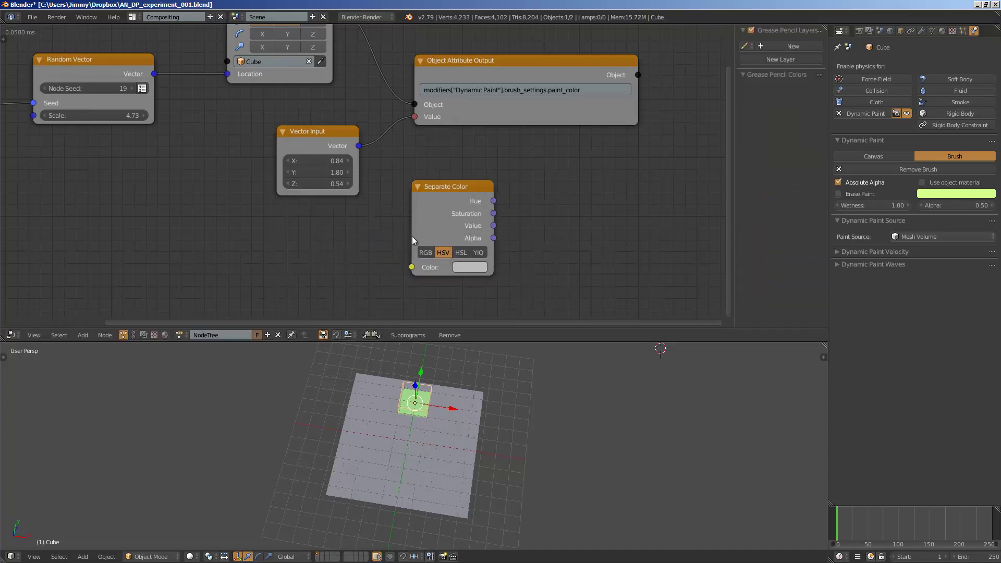
left_click(452, 186)
key("shift+a")
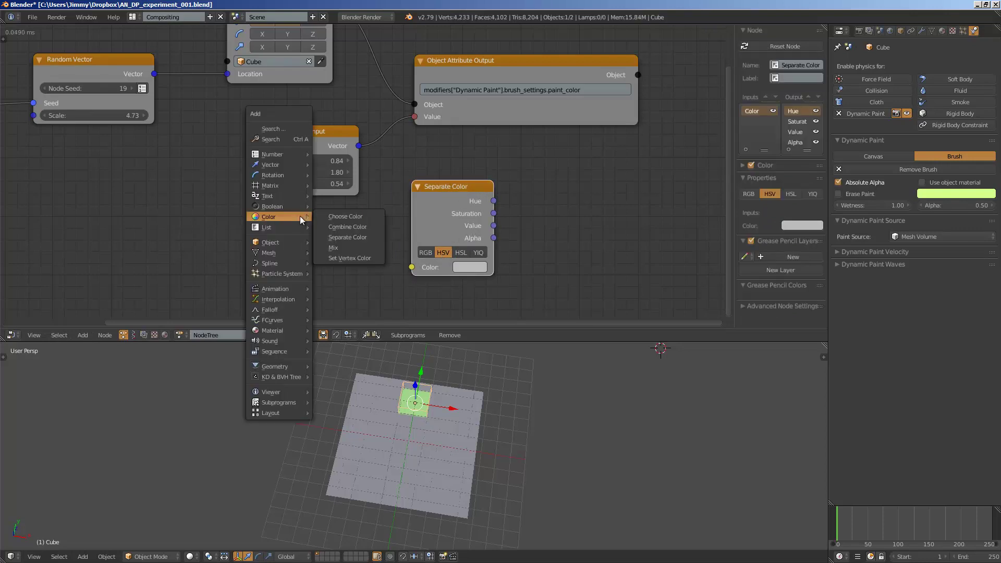
left_click_drag(449, 190, 229, 195)
left_click(207, 258)
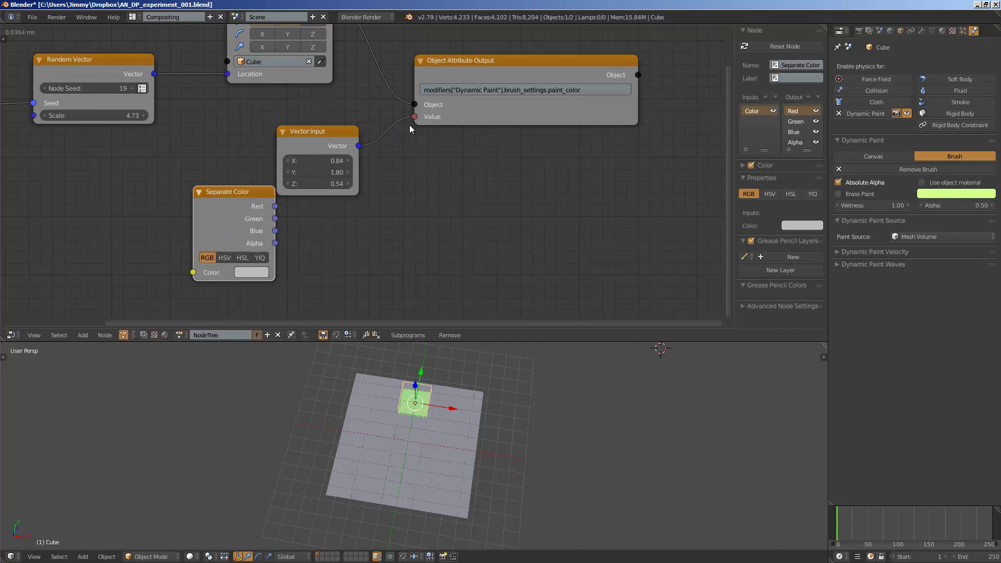
- Add a Combine Vector node and place it to the right of Separate Color
middle_click_drag(409, 206, 414, 208)
key("shift+a")
mouse_move(415, 205)
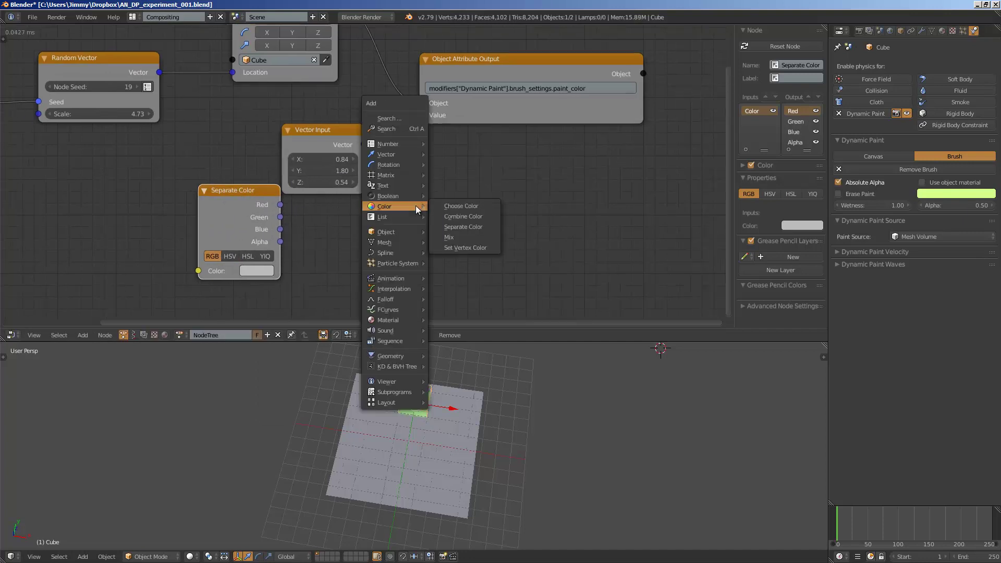
left_click(398, 130)
type("combine")
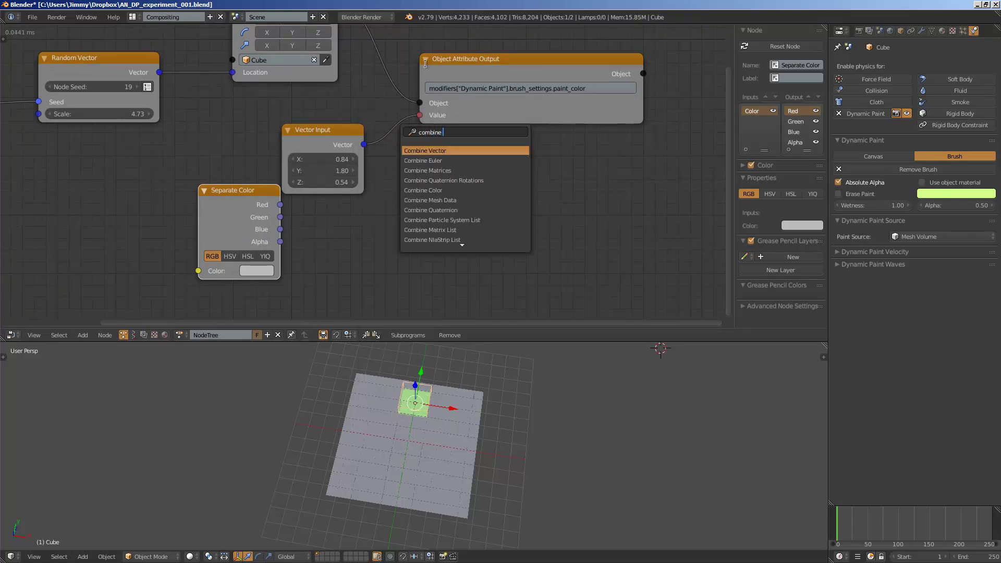
key("Return")
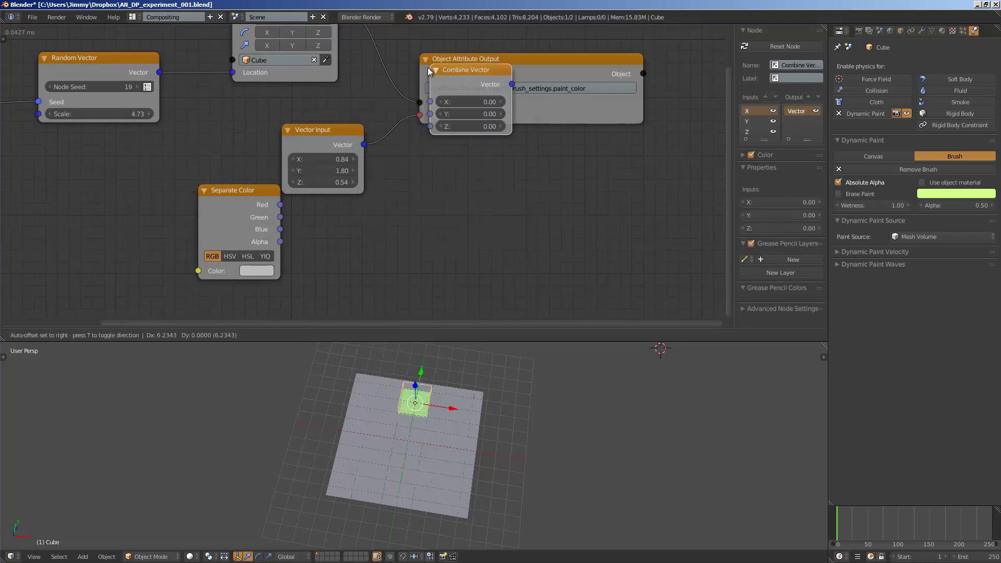
left_click(382, 213)
- Connect Separate Color's Red output to Combine Vector's X and Green to Y, and move Combine Vector next to Separate Color
left_click_drag(280, 205, 386, 246)
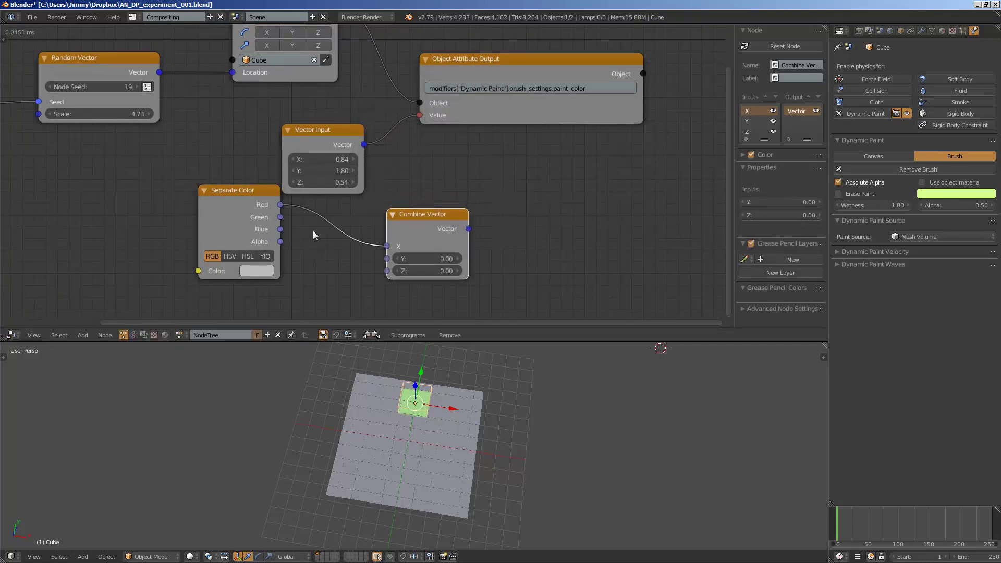
left_click_drag(280, 217, 389, 271)
left_click_drag(417, 214, 323, 201)
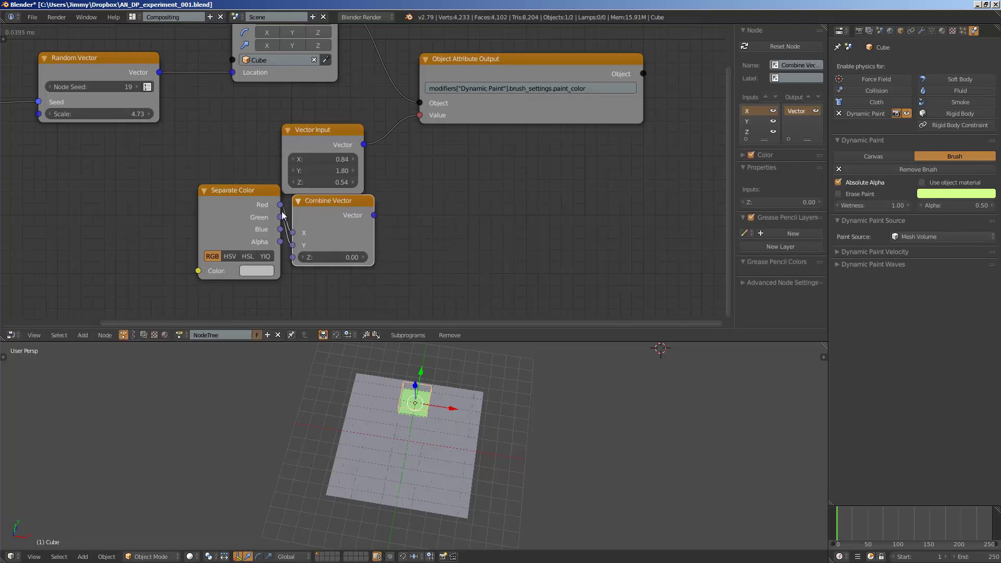
- Add a Combine Color node in HSV mode and connect its Color output to the Color input of Separate Color
left_click(222, 202)
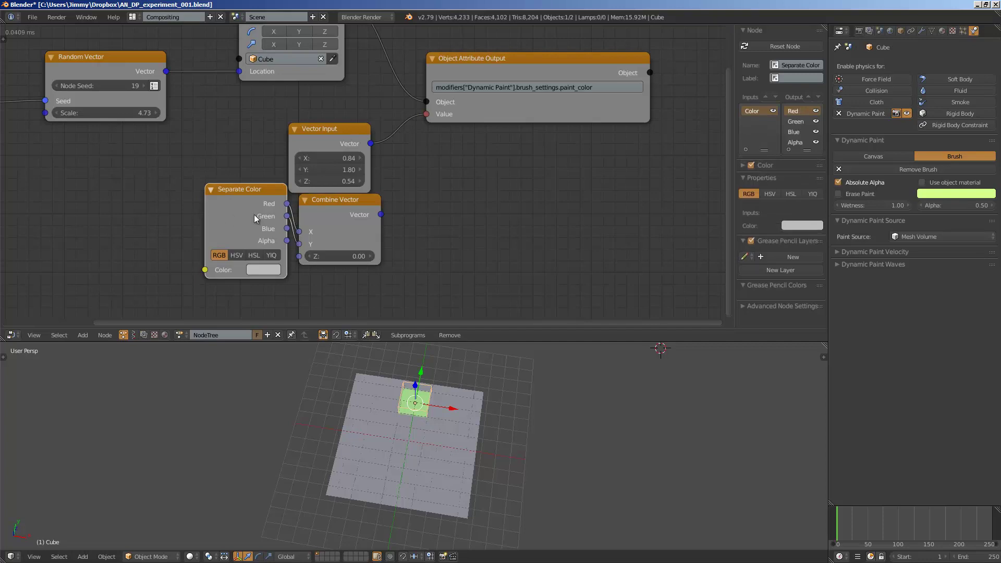
key("shift+a")
left_click(142, 209)
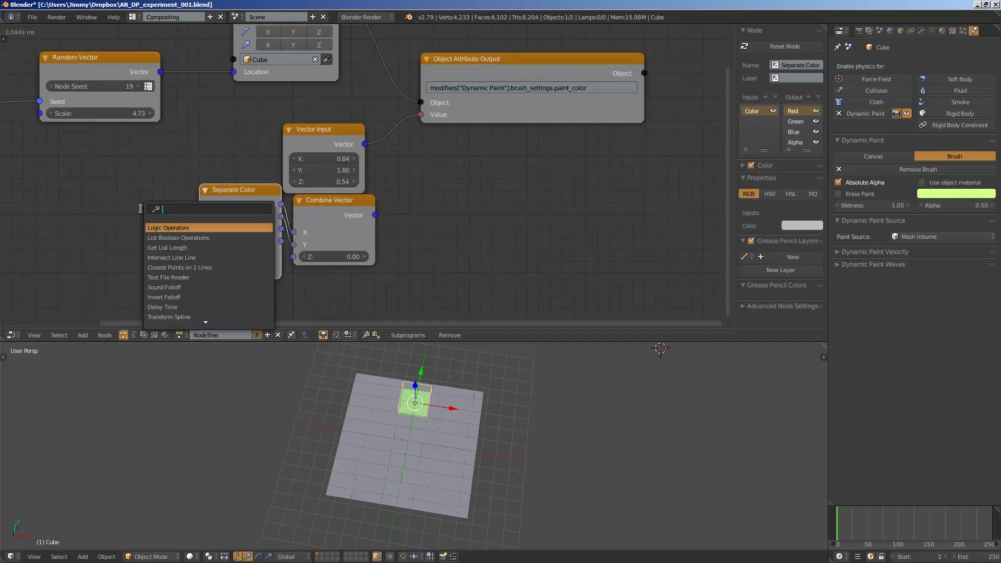
type("combine col")
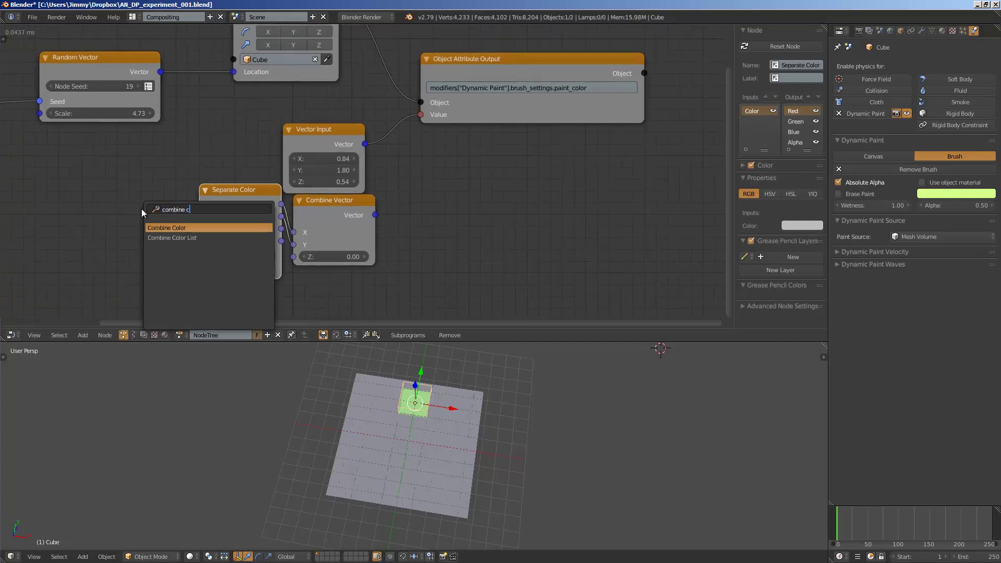
key("Return")
left_click(79, 207)
middle_click_drag(107, 227, 261, 213)
left_click(263, 227)
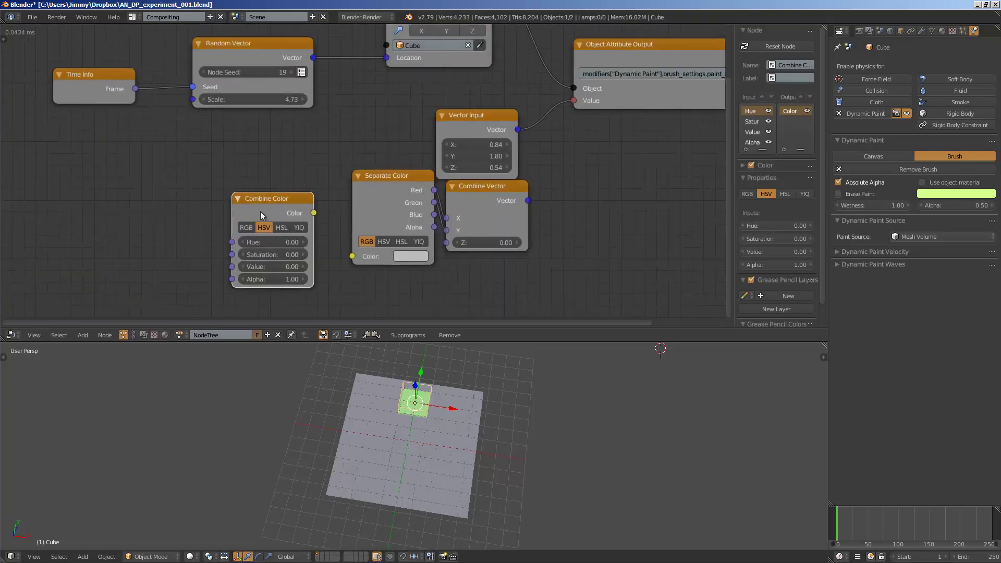
left_click_drag(268, 206, 353, 256)
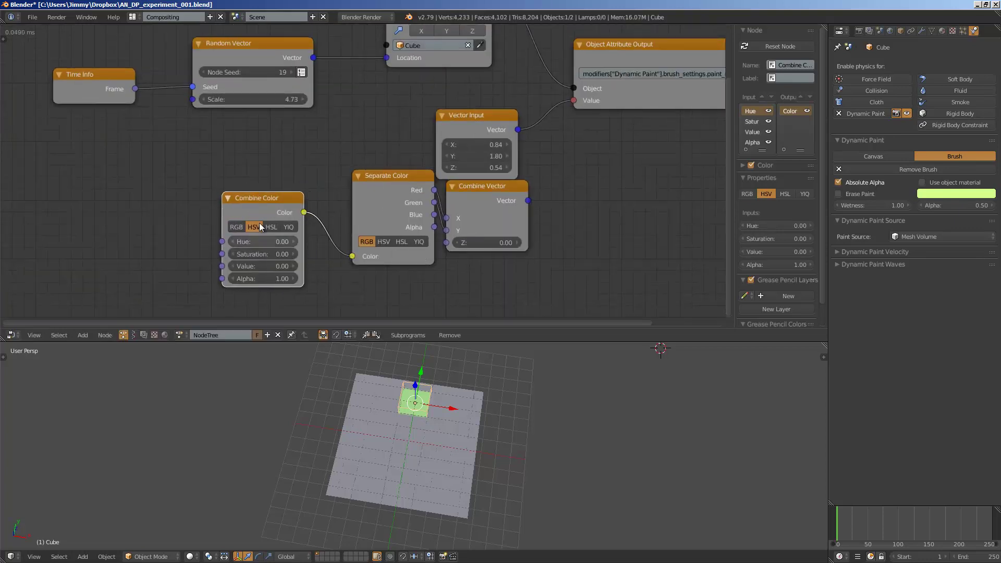
- Spread out the Combine Color, Separate Color and Vector Input nodes, and connect Combine Vector's output to the Value input of Object Attribute Output
left_click_drag(276, 209, 232, 205)
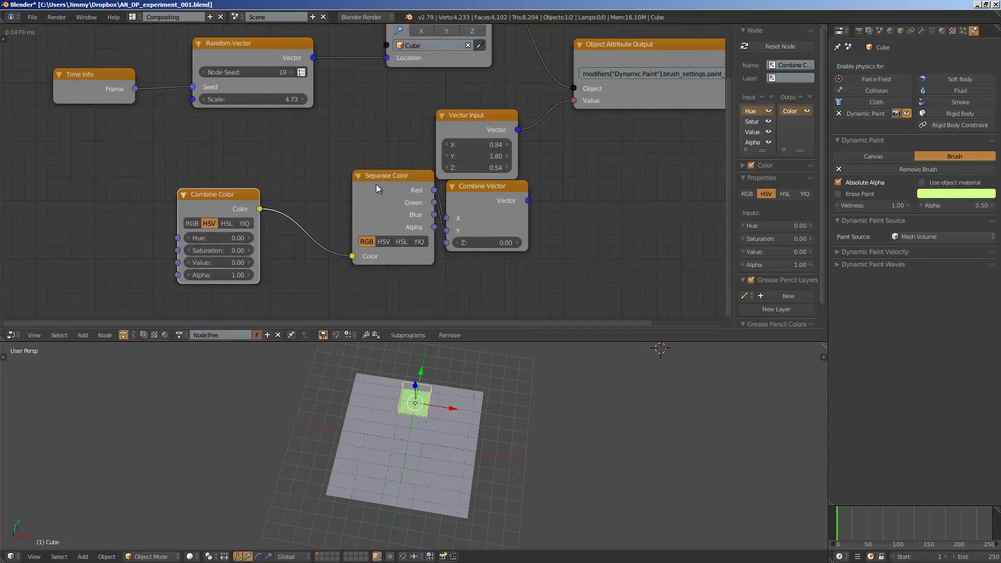
left_click_drag(376, 184, 326, 178)
left_click_drag(479, 138, 456, 126)
left_click(485, 198)
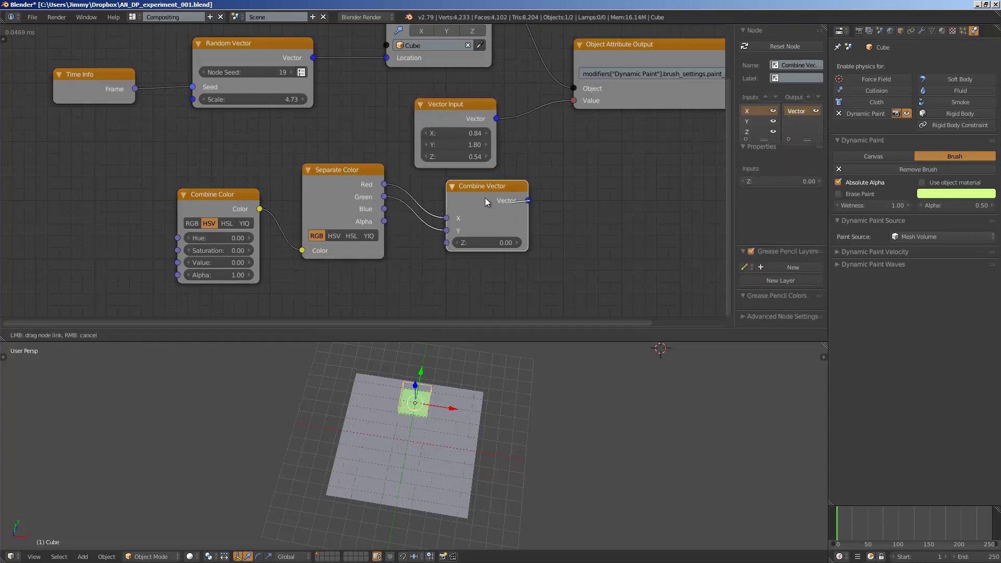
left_click_drag(528, 201, 574, 100)
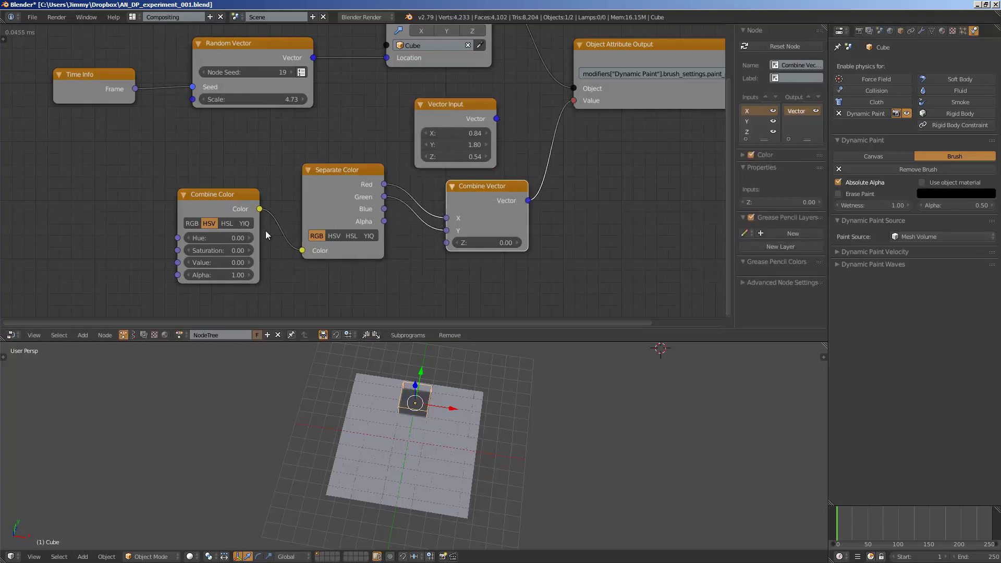
- Set Combine Color's Saturation and Value to 1.00 and its Hue to 0.90
left_click_drag(260, 235, 313, 238)
key("Return")
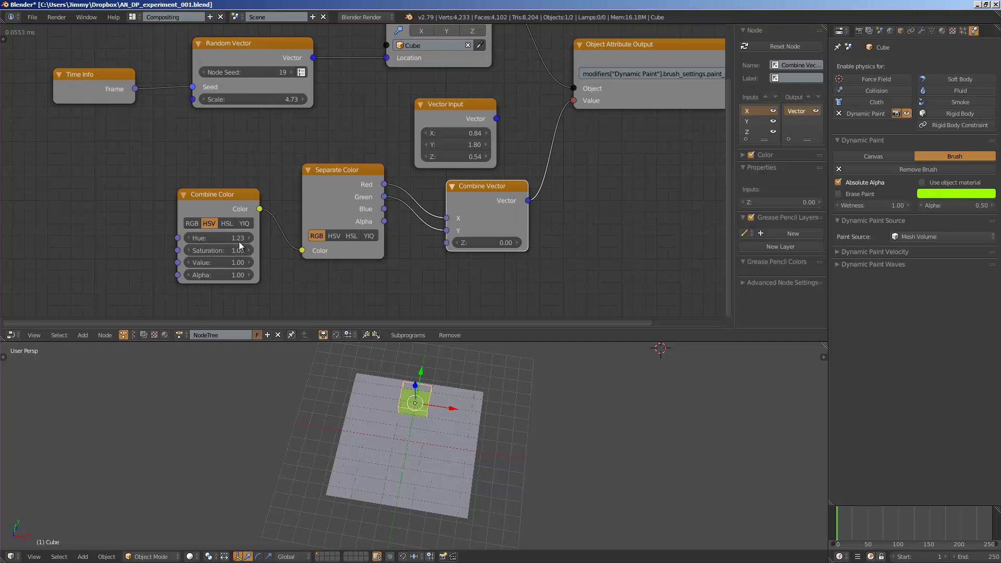
left_click_drag(221, 237, 221, 237)
- Add a Random Number node before Combine Color and connect its Number output to Combine Color's Hue input
middle_click_drag(114, 226, 152, 221)
key("ctrl+a")
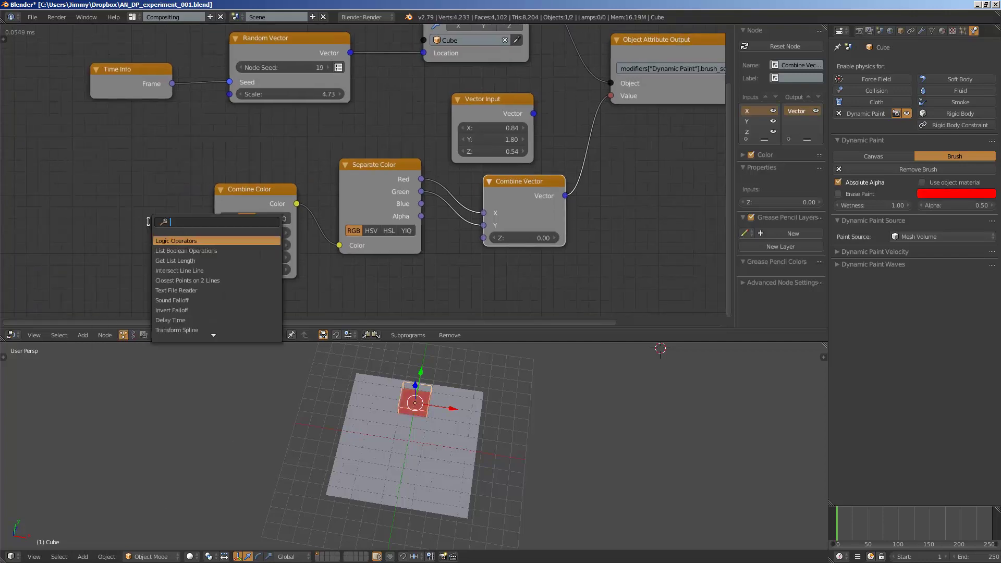
type("random n")
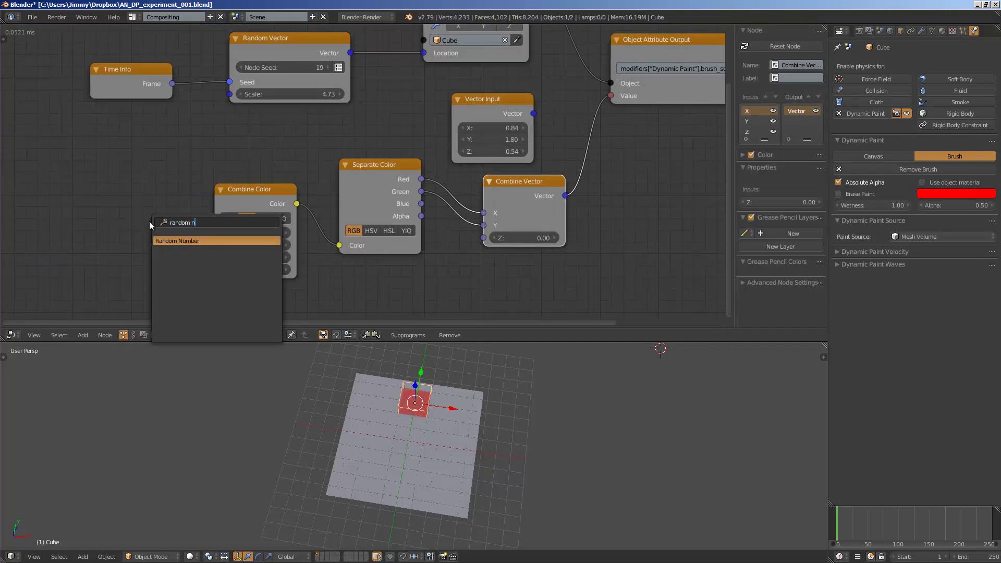
key("Return")
left_click(93, 209)
middle_click_drag(139, 193, 205, 160)
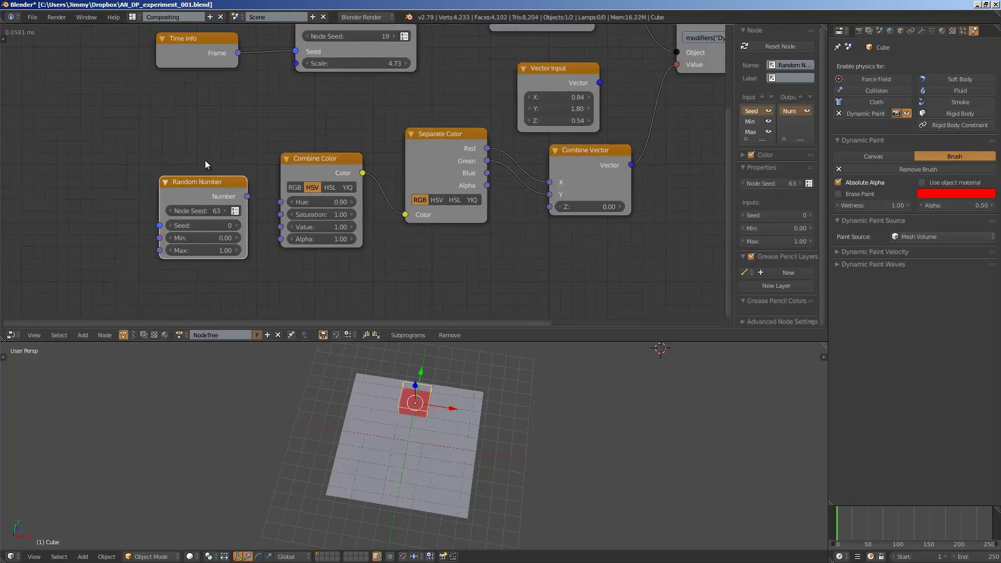
scroll(206, 164, "up", 1)
left_click_drag(238, 199, 273, 204)
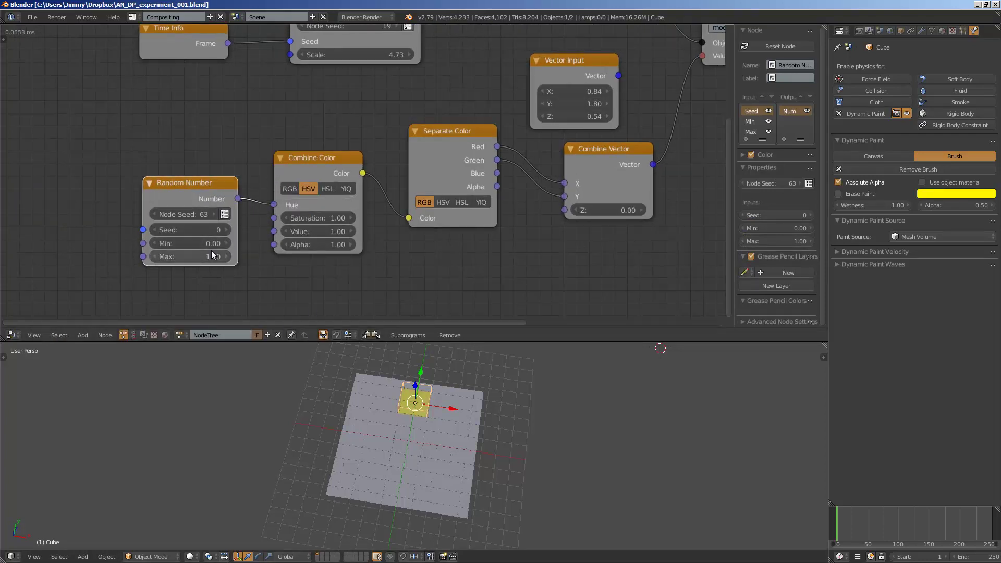
- Reposition the Random Number and Combine Color nodes slightly higher to space out the colour chain
middle_click_drag(299, 404, 305, 409)
left_click_drag(179, 186, 158, 150)
middle_click_drag(202, 142, 215, 150)
scroll(214, 150, "up", 1)
left_click_drag(306, 167, 287, 133)
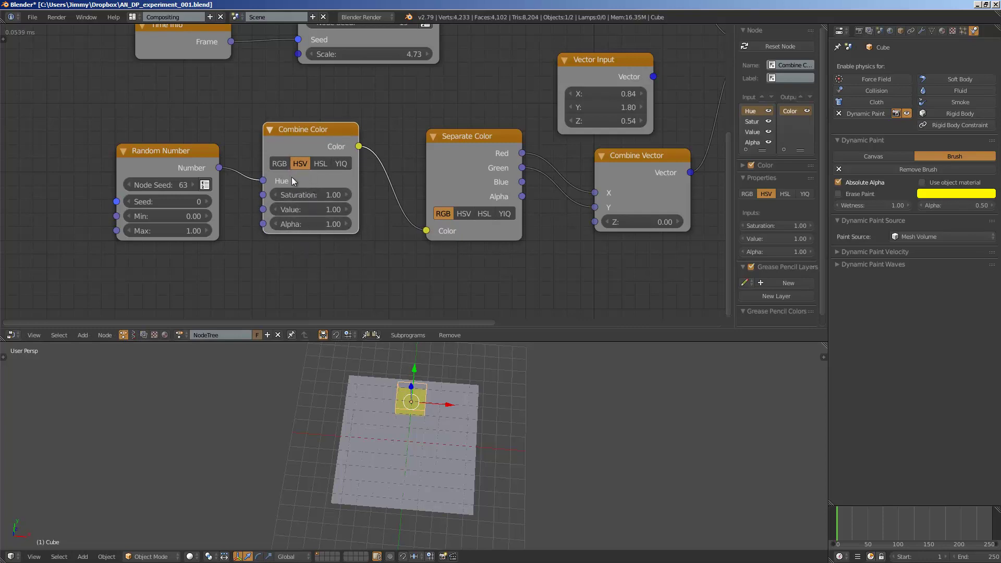
left_click(448, 150)
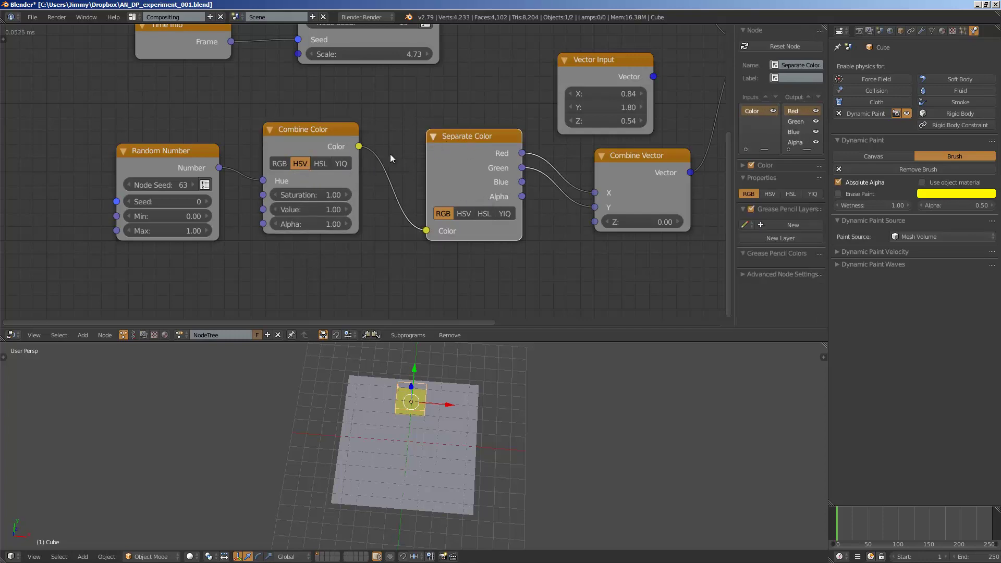
left_click(636, 157)
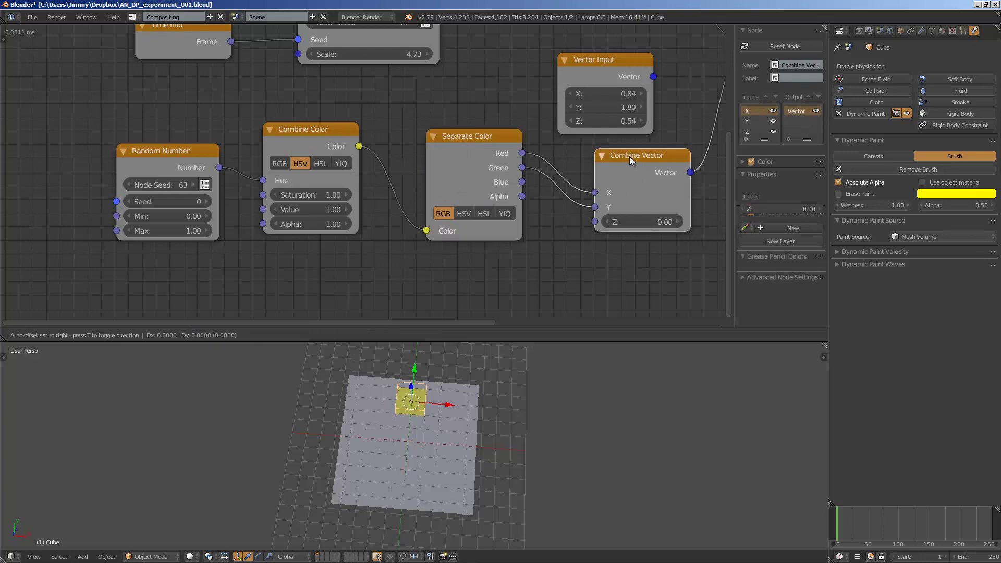
- Delete the unused Vector Input node and save over the blend file
scroll(630, 155, "down", 2)
left_click(486, 117)
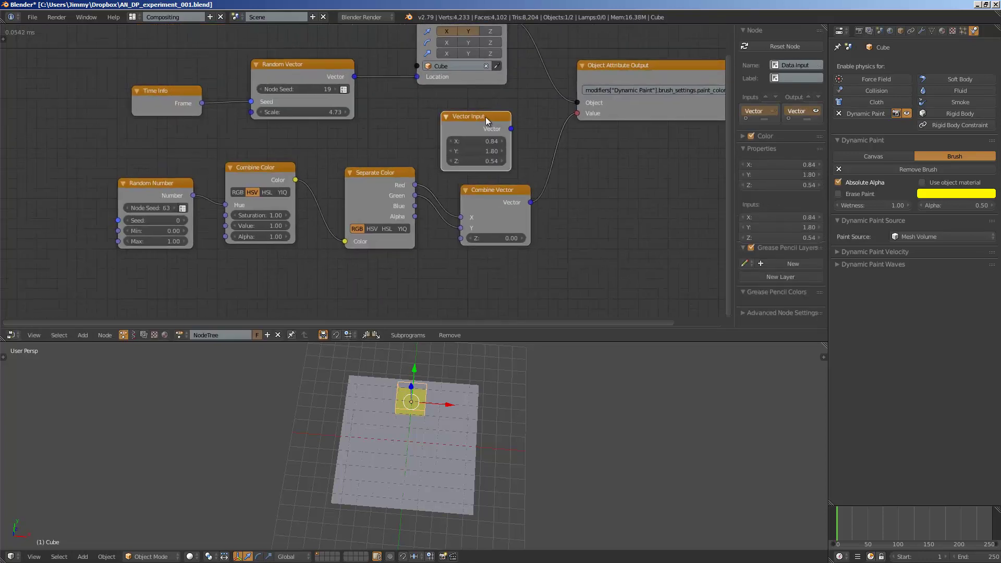
key("x")
middle_click_drag(609, 121, 593, 133)
key("ctrl+s")
left_click(593, 133)
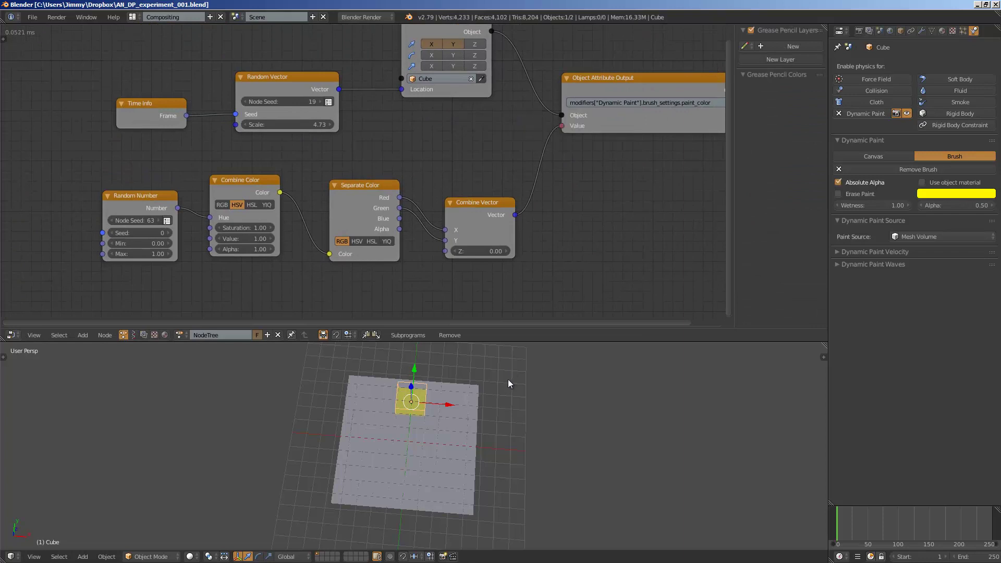
- Move Time Info to the far side of both random nodes and connect its Frame output to Random Number's Seed
mouse_move(508, 379)
middle_mouse_down()
mouse_move(518, 398)
mouse_move(509, 383)
middle_mouse_up()
middle_click_drag(296, 298, 329, 288)
middle_click_drag(185, 225, 224, 226)
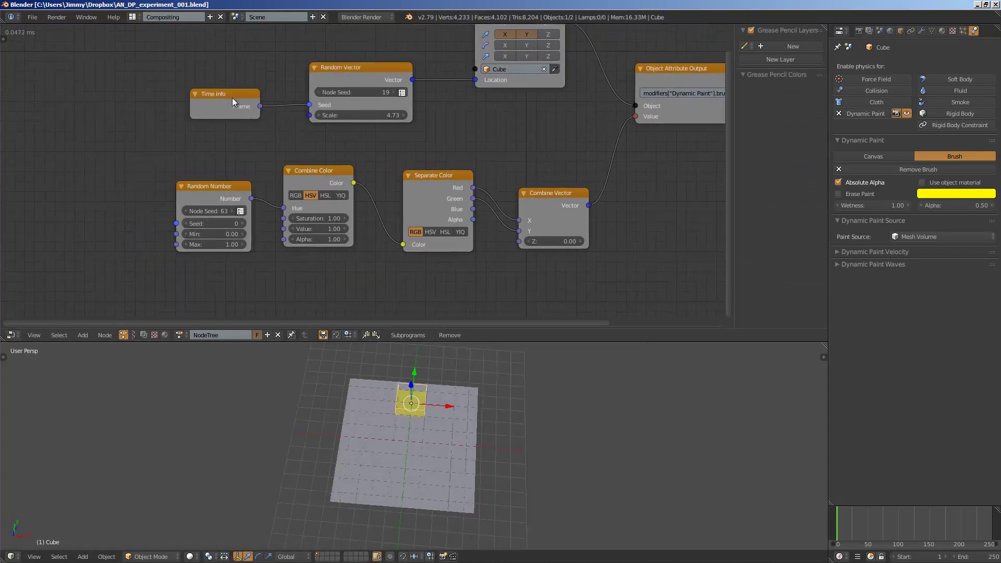
left_click_drag(232, 98, 174, 224)
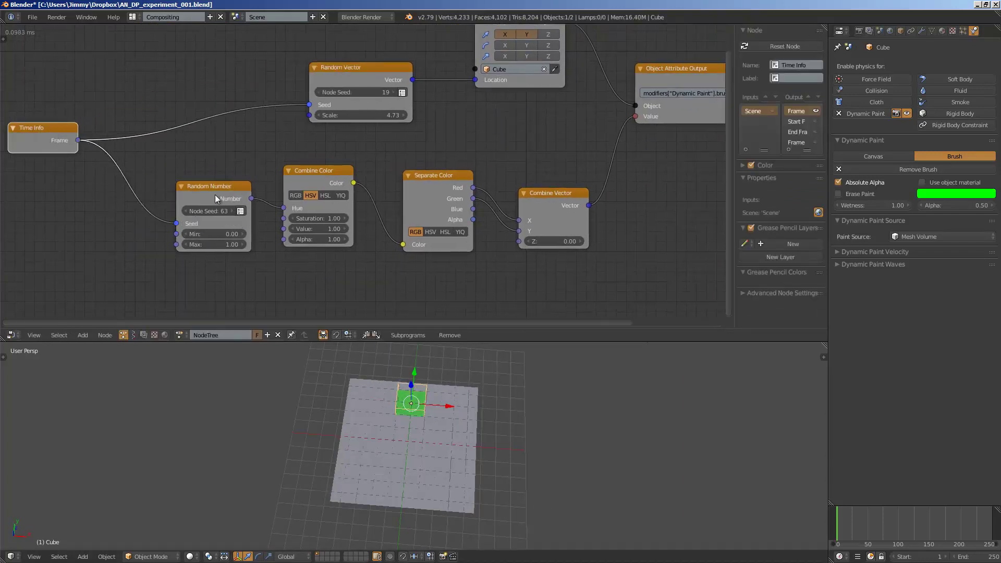
- Play the animation, select the canvas plane, and examine the randomly coloured paint from several angles before stopping playback
mouse_move(495, 380)
middle_mouse_down()
mouse_move(482, 386)
mouse_move(532, 444)
middle_mouse_up()
key("alt+a")
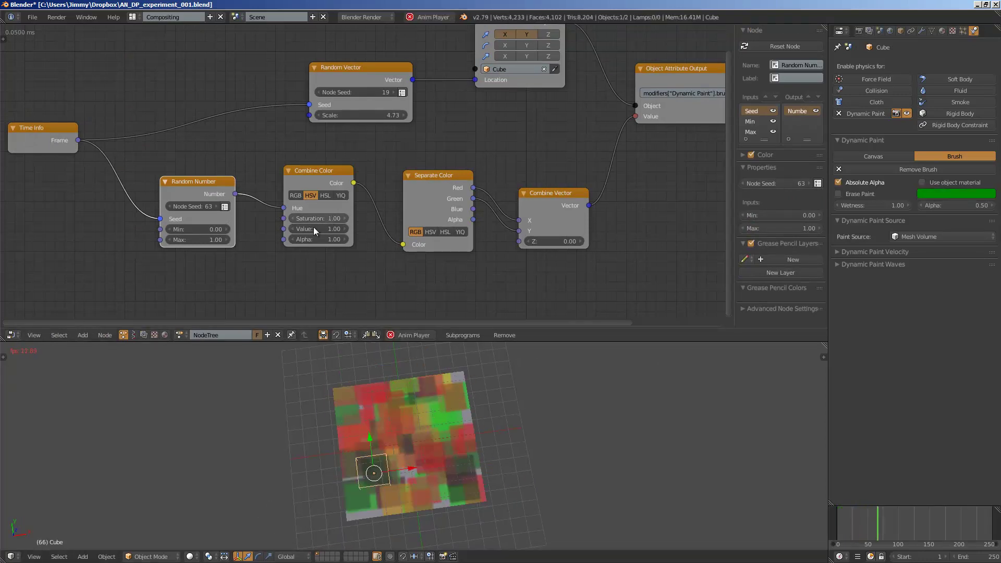
middle_click_drag(488, 457, 459, 423)
scroll(478, 452, "up", 2)
scroll(464, 443, "down", 2)
right_click(470, 468)
mouse_move(542, 412)
middle_mouse_down()
mouse_move(595, 400)
mouse_move(597, 377)
mouse_move(550, 463)
mouse_move(524, 472)
mouse_move(419, 467)
mouse_move(440, 467)
mouse_move(407, 388)
middle_mouse_up()
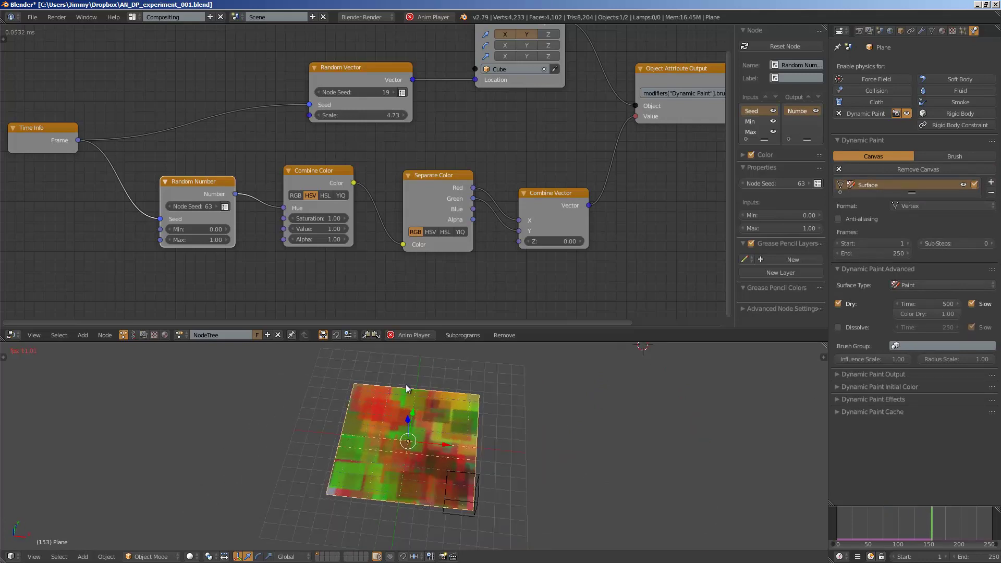
scroll(410, 380, "up", 2)
middle_click_drag(408, 460, 501, 456)
key("Escape")
scroll(502, 455, "down", 1)
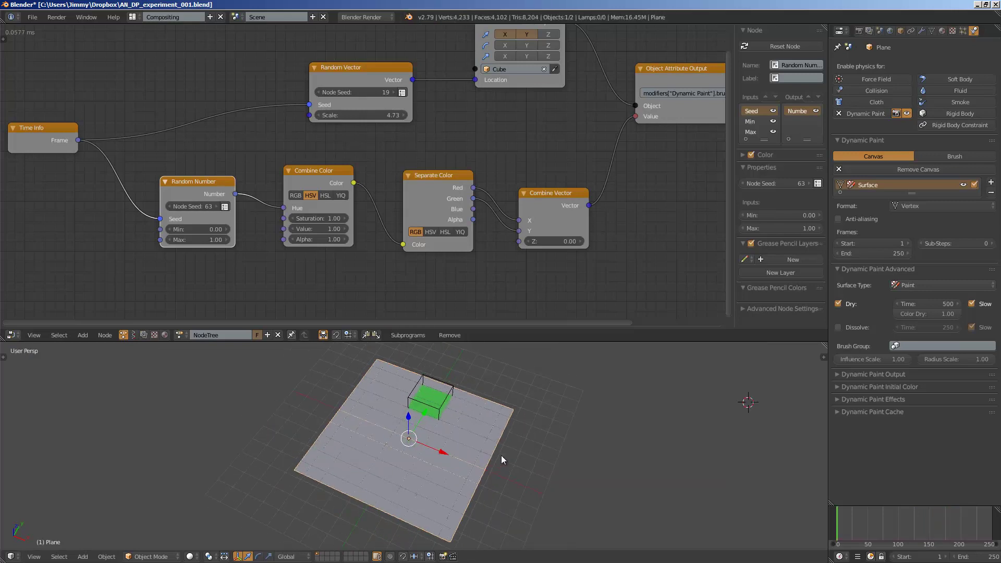
- Save the blend file, and briefly replay the animation to check the paint on the plane
key("ctrl+s")
left_click(558, 459)
key("alt+a")
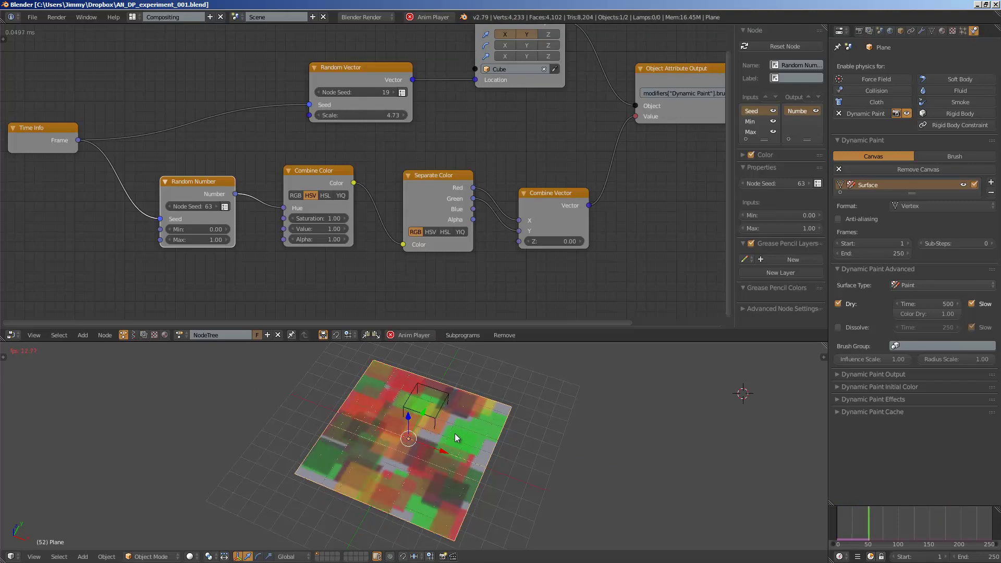
key("Escape")
- Save the project over the existing AN_DP_experiment_001.blend file
scroll(395, 258, "down", 4)
scroll(391, 257, "up", 3)
key("ctrl+s")
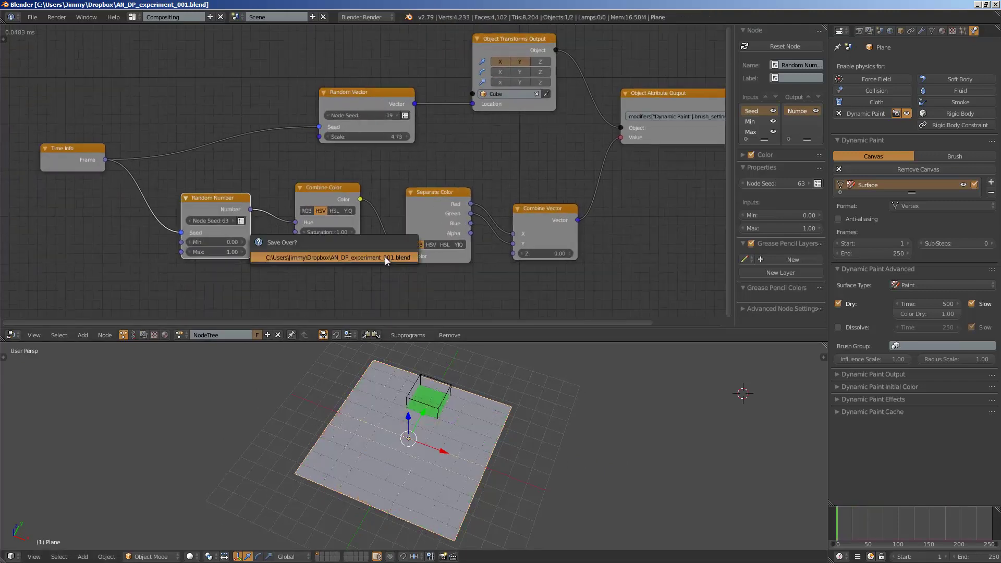
left_click(385, 257)
- Arrange the colour chain nodes close together, and move Object Transforms Output, Object Attribute Output and Random Vector into a compact layout
left_click_drag(318, 191, 309, 188)
left_click_drag(420, 197, 376, 184)
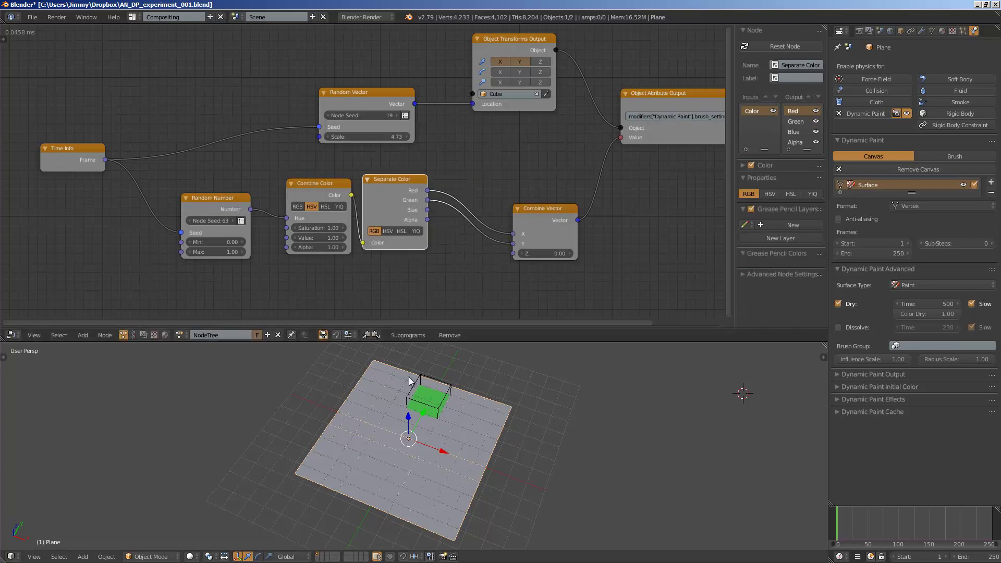
left_click_drag(533, 215, 468, 212)
middle_click_drag(511, 189, 431, 222)
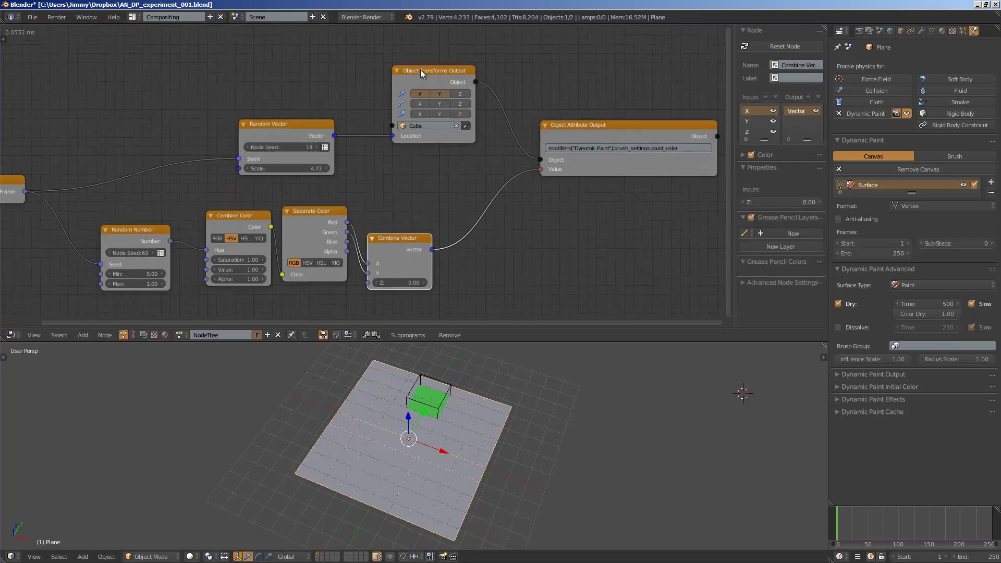
left_click_drag(420, 70, 413, 54)
left_click_drag(567, 124, 516, 116)
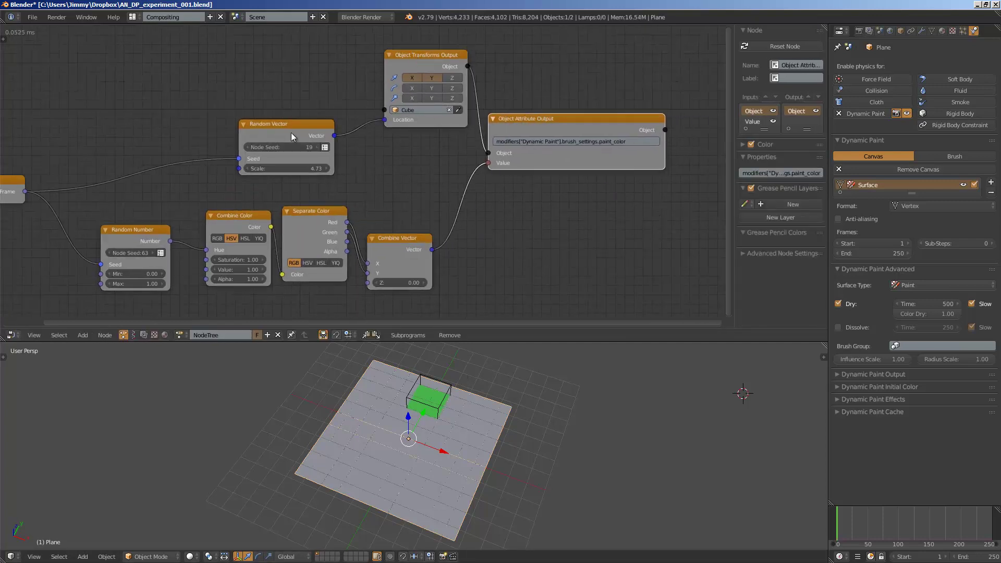
left_click_drag(289, 131, 268, 106)
middle_click_drag(276, 153, 339, 165)
scroll(355, 169, "down", 2)
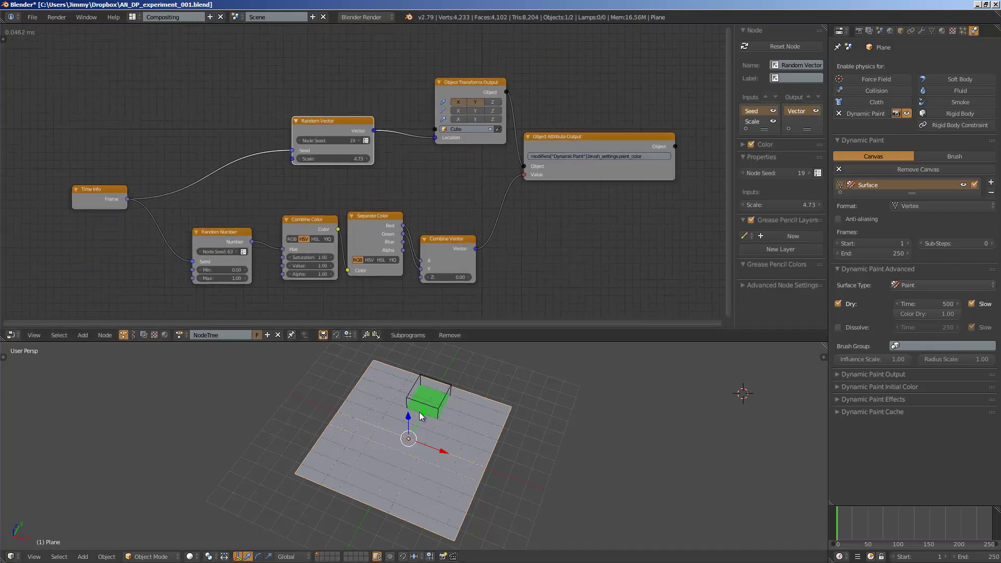
- Play the animation from the first frame, and pause it at frame 41 to examine the painted squares up close
key("alt+a")
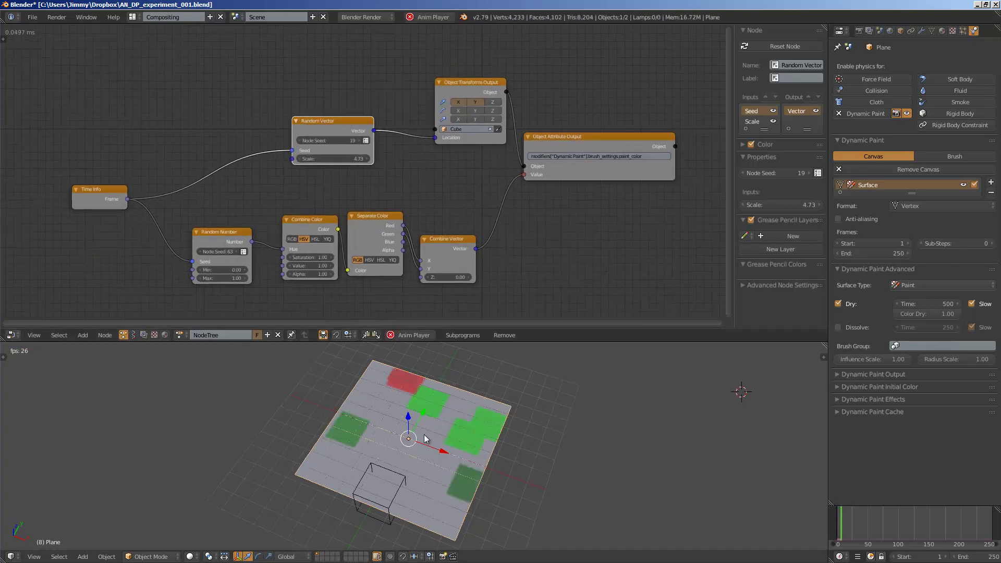
key("shift+Left")
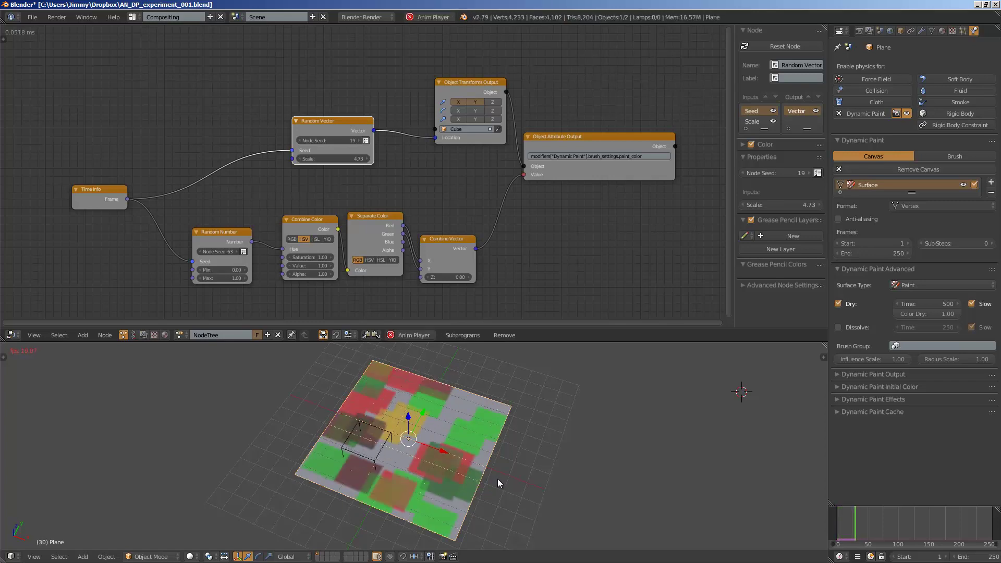
key("alt+a")
scroll(496, 480, "up", 3)
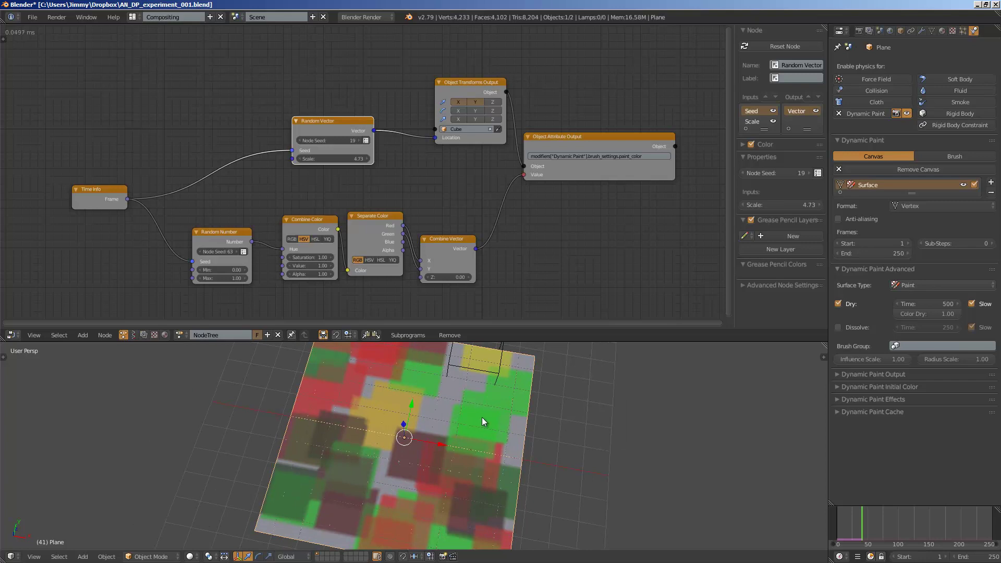
- Inspect the plane's mesh density in Edit Mode and in wireframe display
key("Tab")
key("Tab")
middle_click_drag(459, 415, 479, 416)
scroll(479, 417, "down", 2)
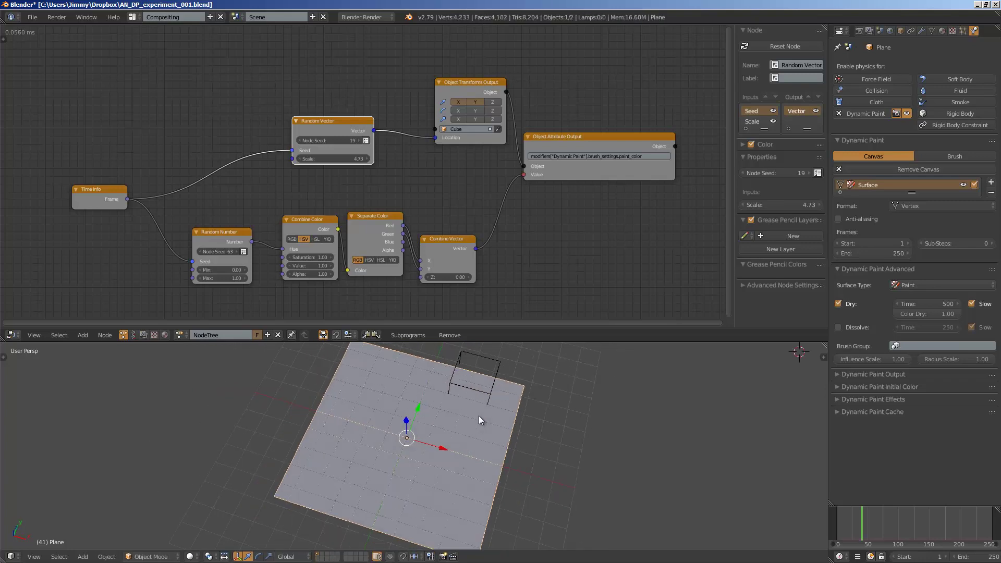
key("z")
scroll(339, 431, "up", 2)
key("z")
key("z")
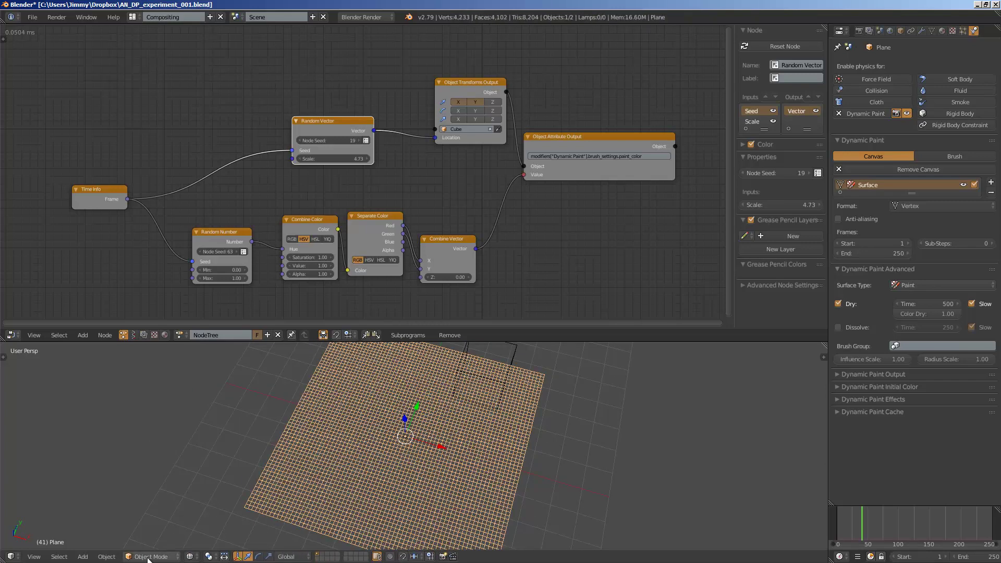
middle_click_drag(518, 421, 503, 405)
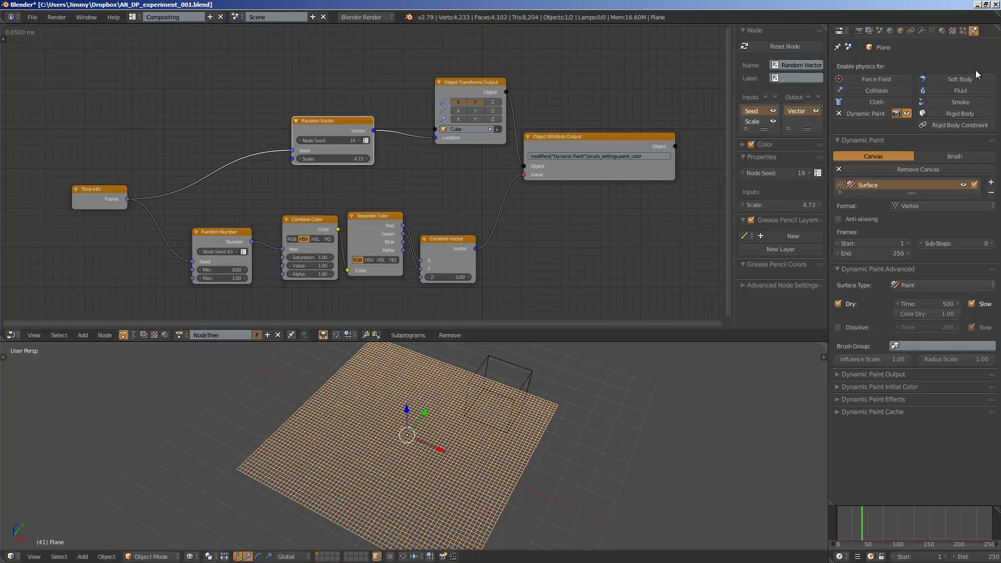
- Review the canvas's Dynamic Paint output layers, surface types and format options, keeping the Paint surface type
left_click(899, 373)
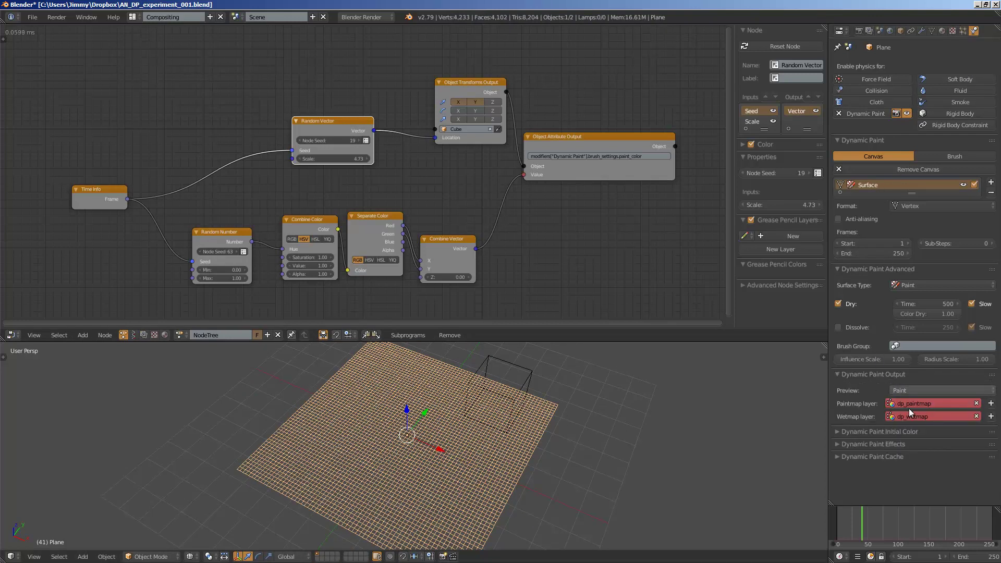
mouse_move(826, 357)
left_mouse_down()
mouse_move(780, 371)
mouse_move(823, 359)
left_mouse_up()
left_click(912, 286)
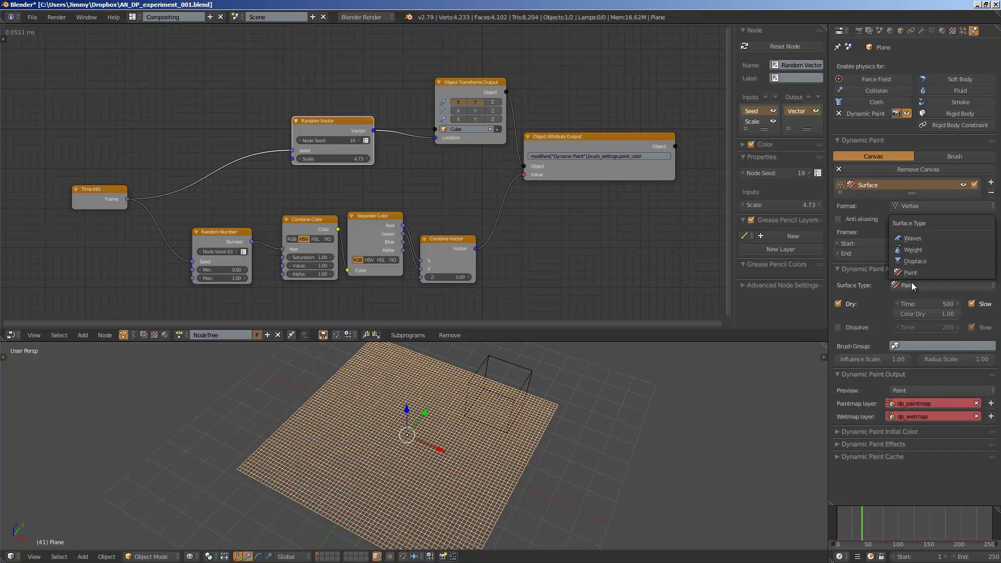
left_click(926, 272)
left_click(692, 417)
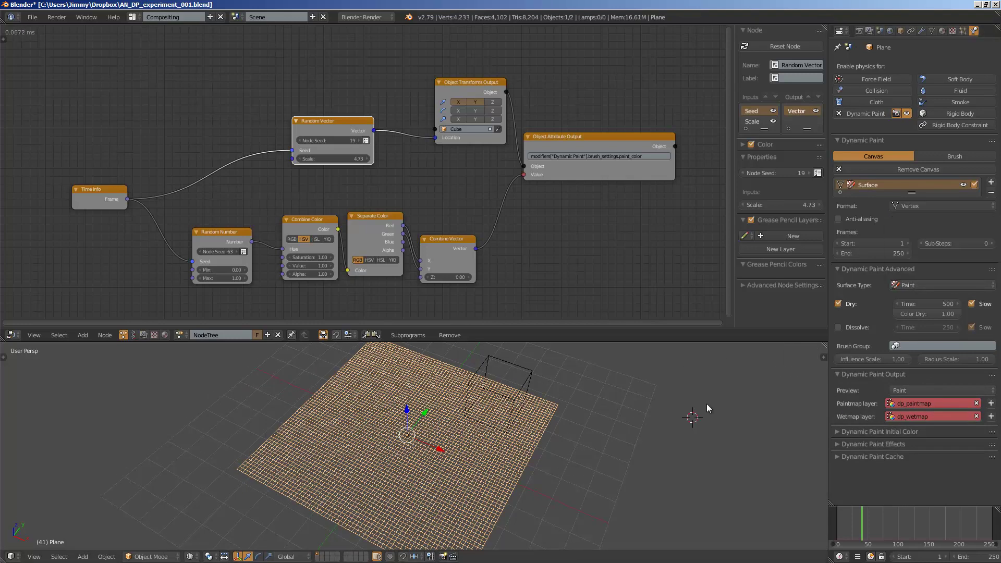
left_click(915, 206)
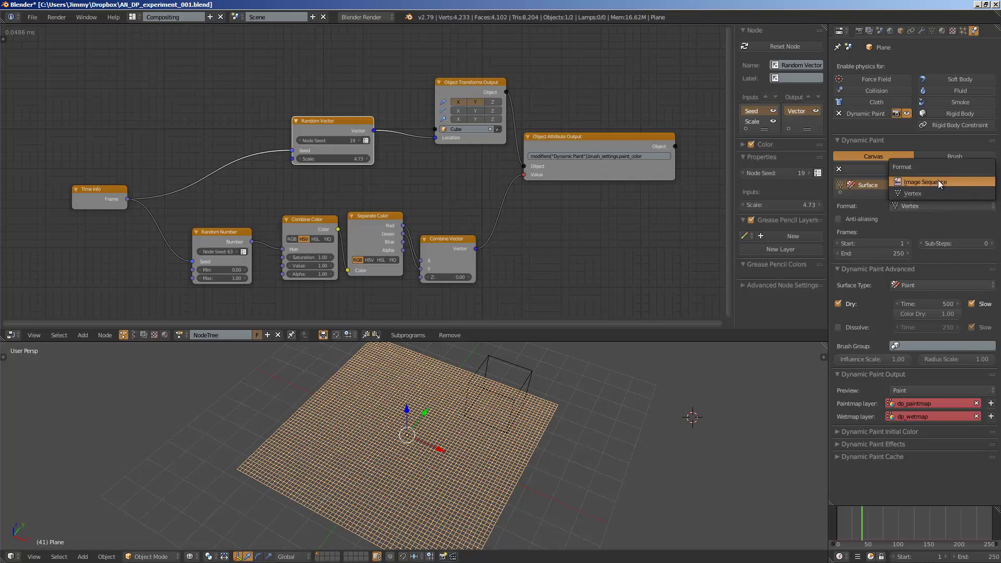
- Toggle the viewport shading away from wireframe and back to examine the plane's vertex grid
middle_click_drag(553, 404, 589, 434)
key("z")
key("z")
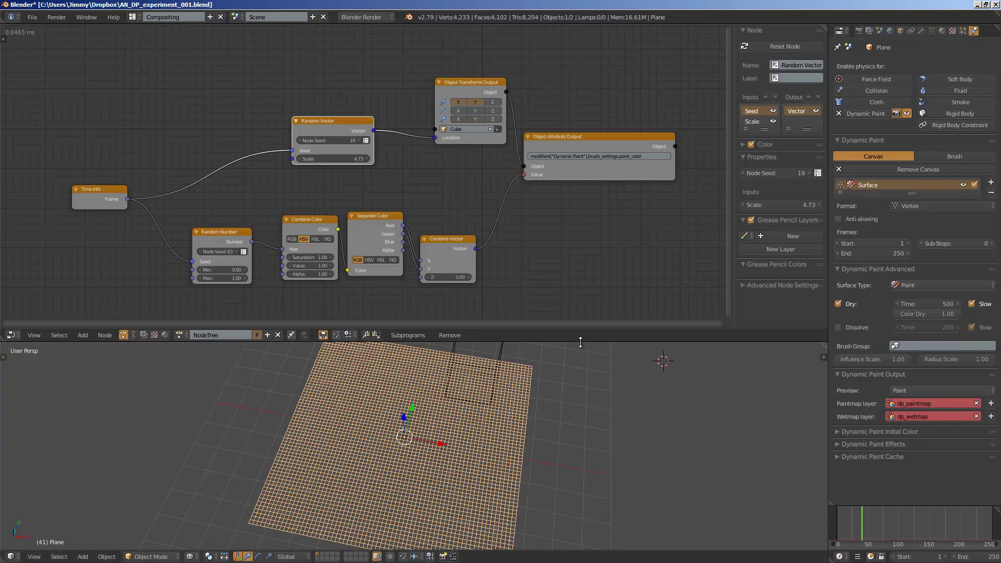
- Enlarge the 3D viewport vertically and display the plane in solid shading
left_click_drag(581, 342, 578, 306)
middle_click_drag(564, 348, 543, 392)
key("z")
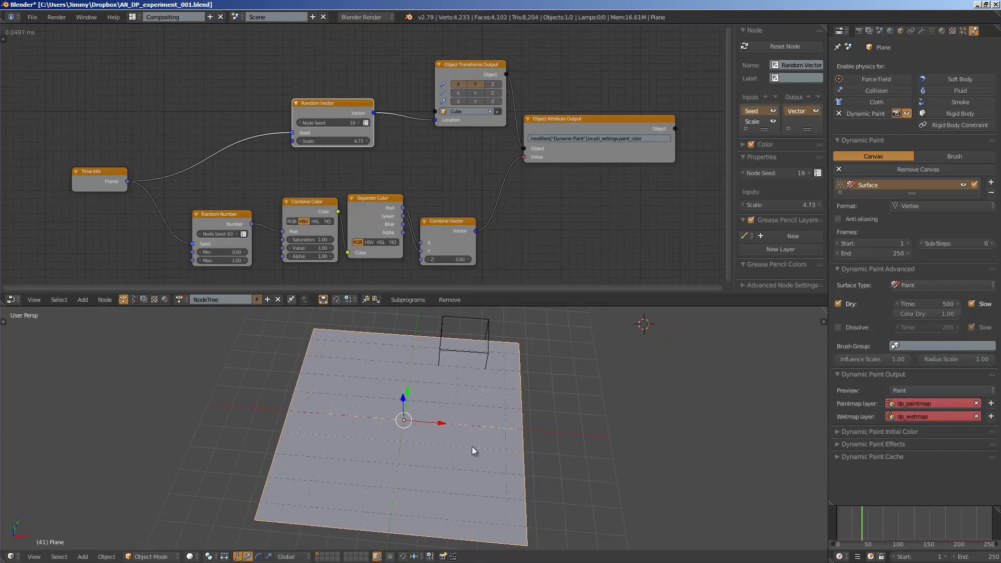
middle_click_drag(471, 447, 705, 392)
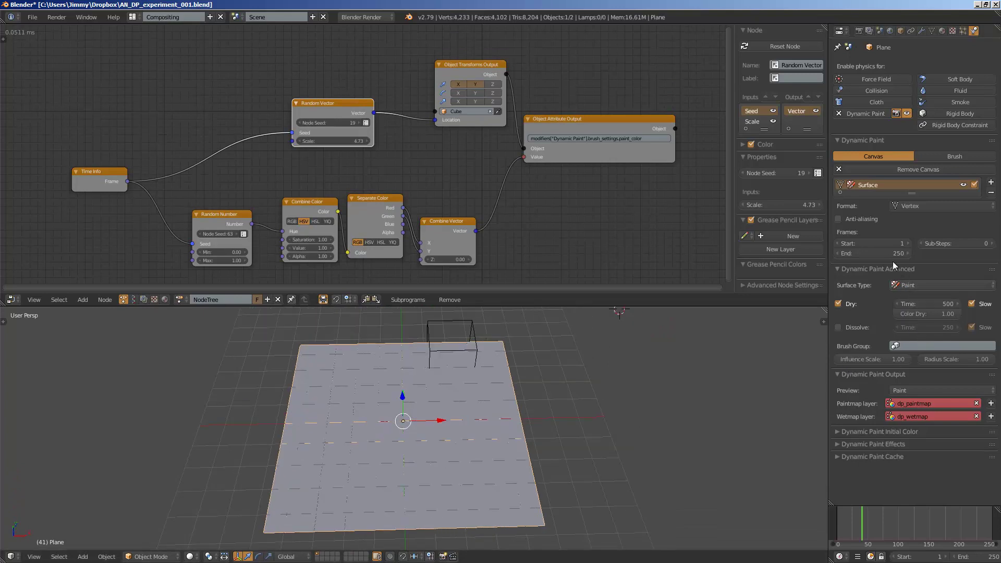
- Try the canvas in Image Sequence format with end frame 1000, anti-aliasing enabled and resolution 1024
left_click(903, 253)
key("Return")
left_click(925, 206)
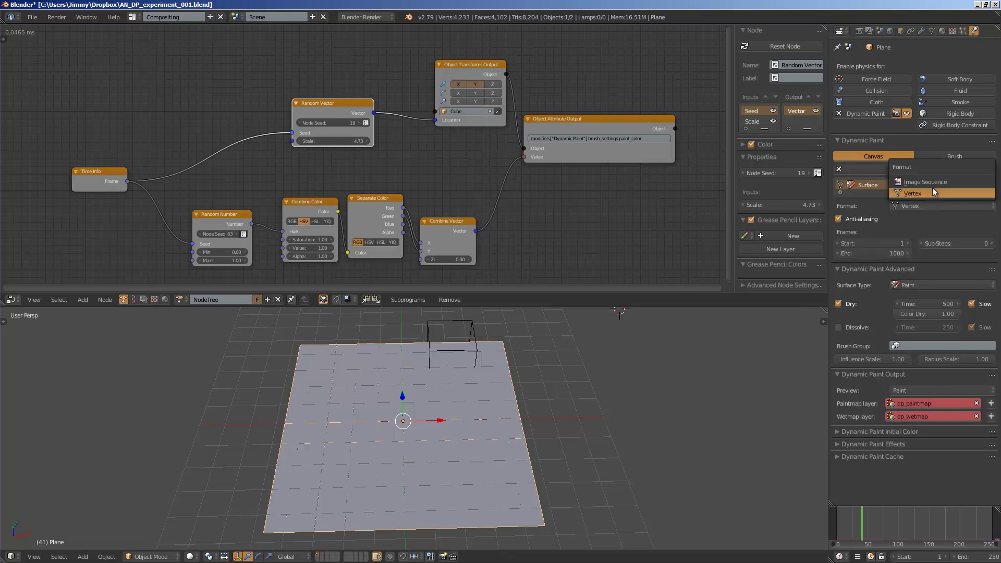
left_click(925, 182)
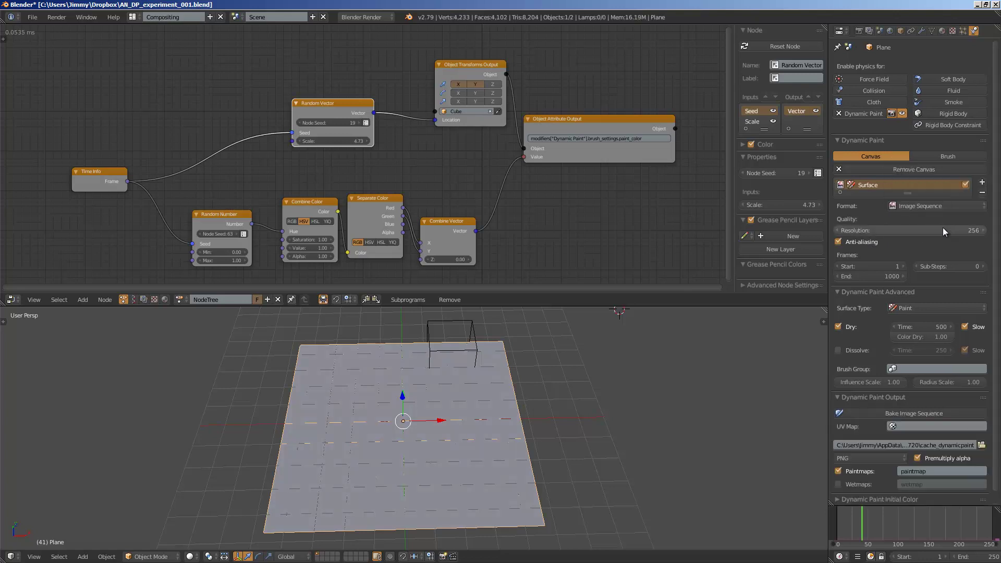
left_click(932, 230)
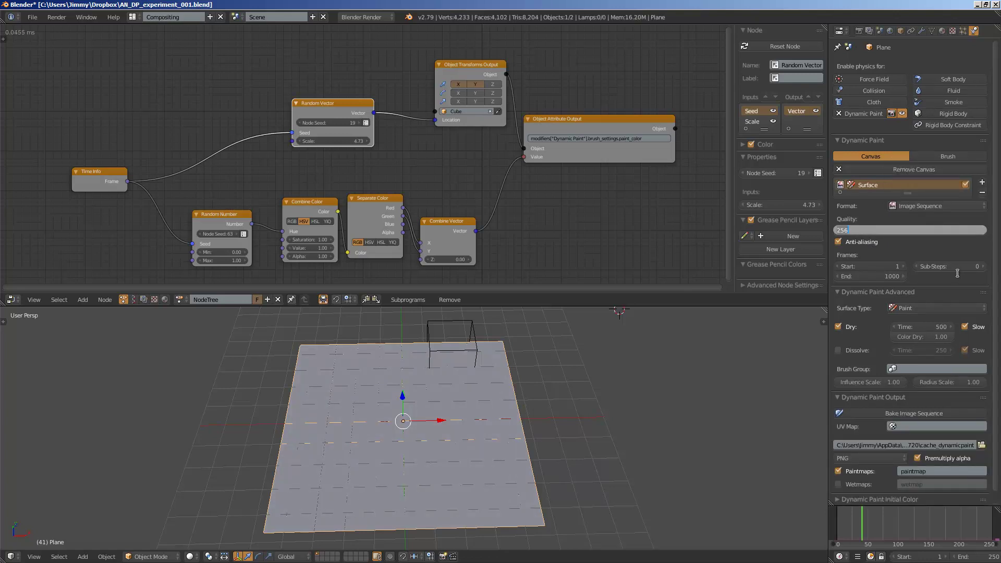
key("Return")
- Return the canvas surface format to Vertex
middle_click_drag(696, 407, 674, 405)
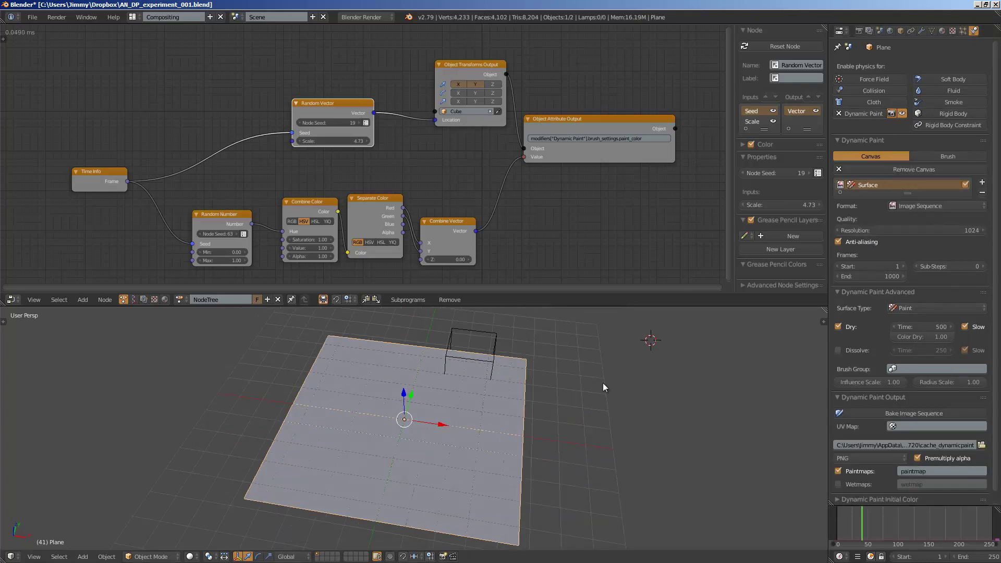
left_click(899, 204)
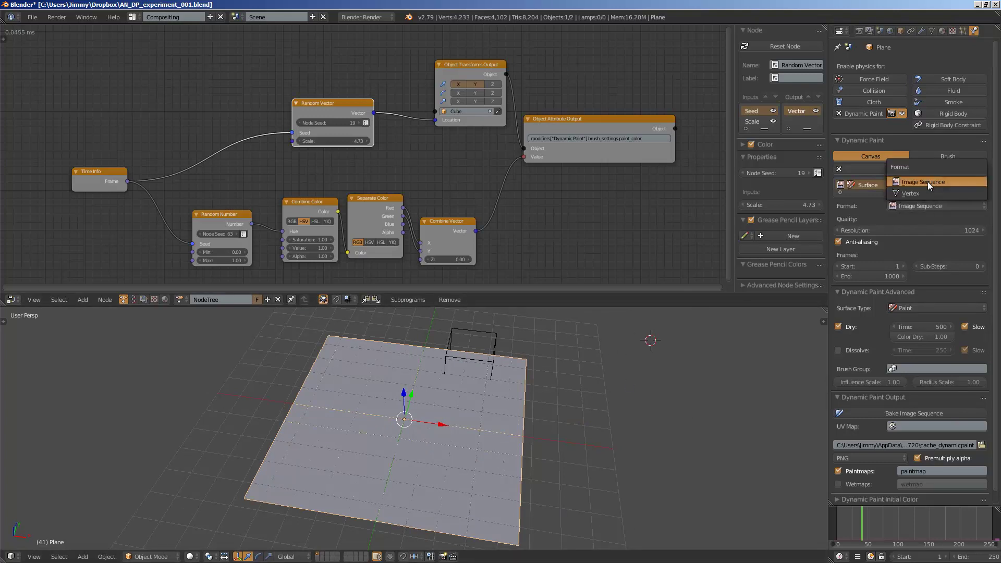
left_click(921, 192)
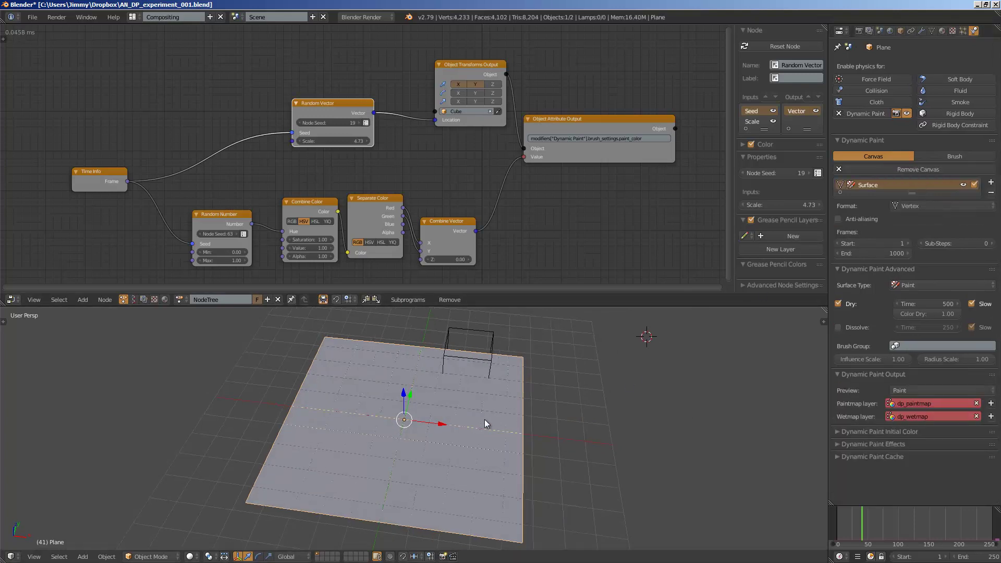
- Play the animation to view the paint on the vertex canvas, and stop it
key("alt+a")
middle_click_drag(534, 427, 548, 429)
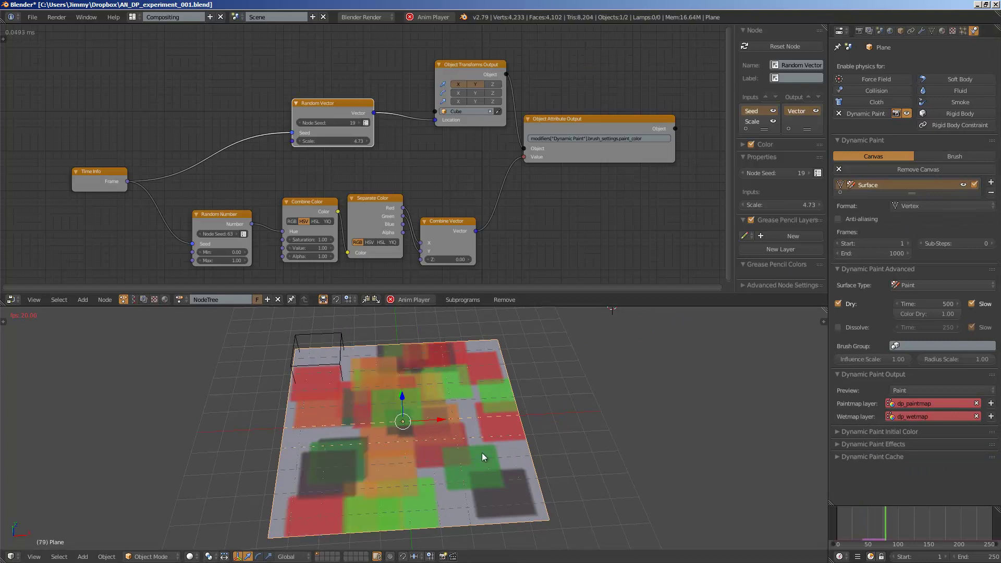
key("Escape")
- Add a level 2 Subdivision Surface modifier to the cube brush
right_click(475, 321)
middle_click_drag(474, 320, 543, 391)
key("ctrl+2")
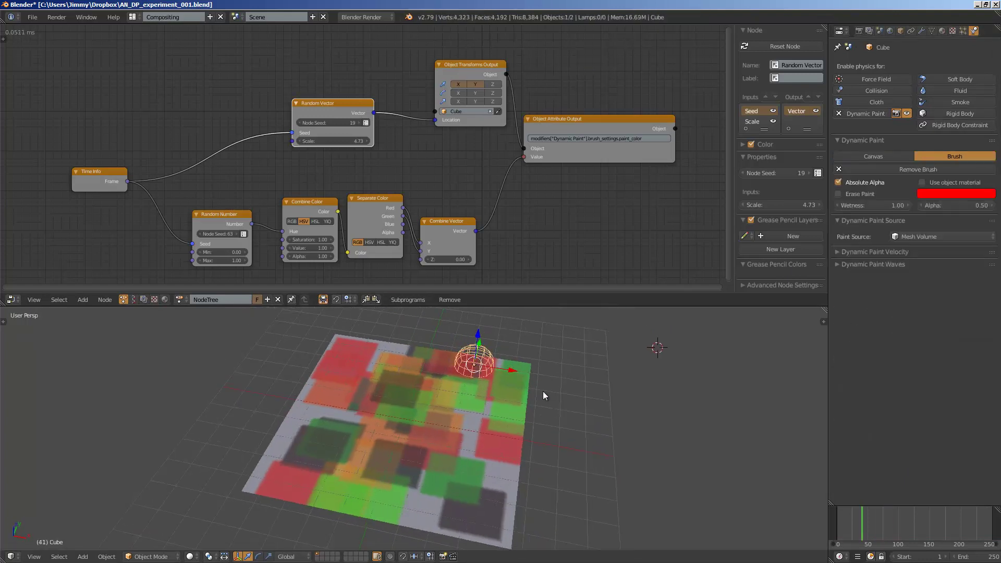
- Play the animation with the subdivided brush, then return to frame 0 and replay it to check the shape of its marks
scroll(553, 398, "up", 1)
key("alt+a")
key("Escape")
middle_click_drag(563, 435, 682, 461)
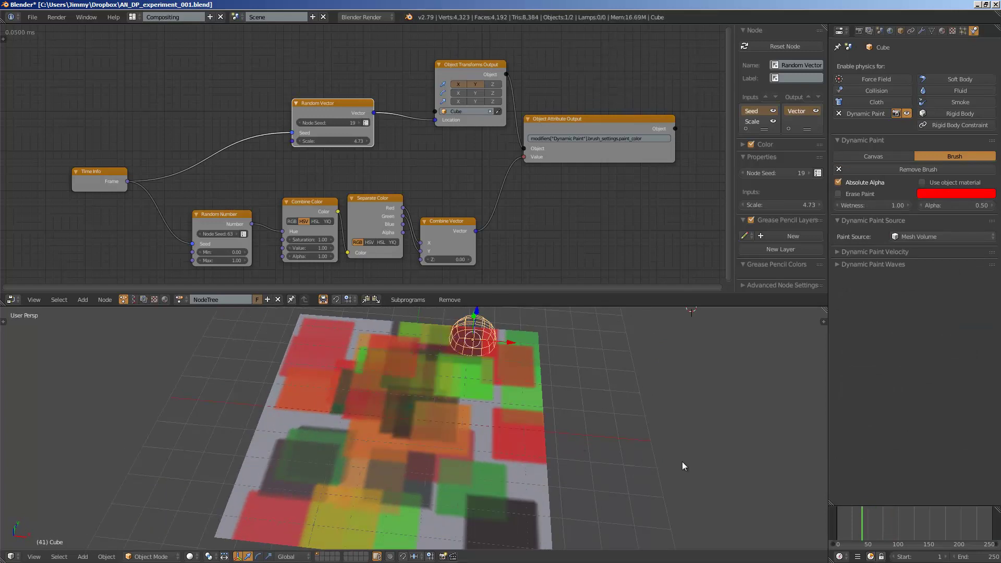
left_click(836, 517)
middle_click_drag(533, 449, 551, 452)
key("alt+a")
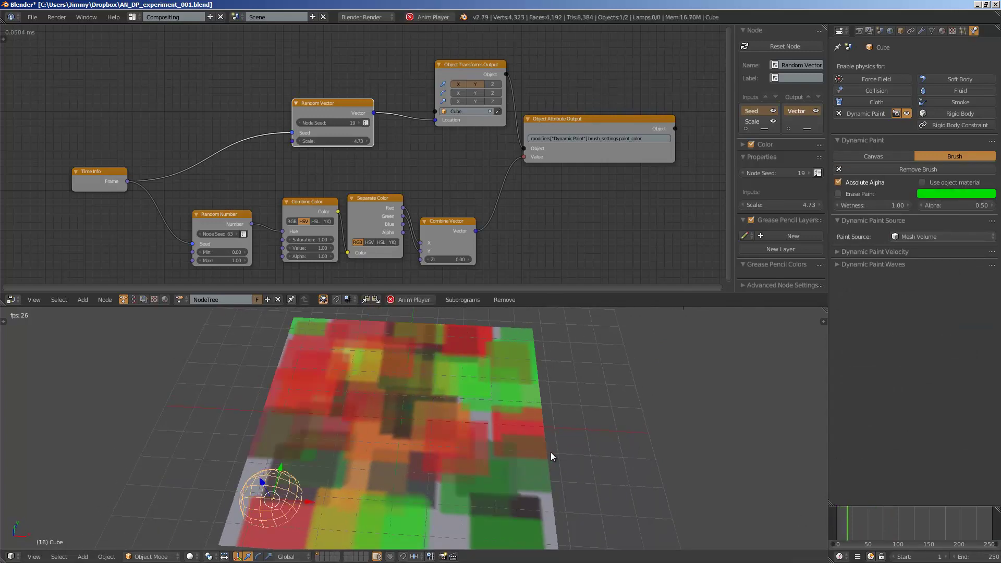
key("Escape")
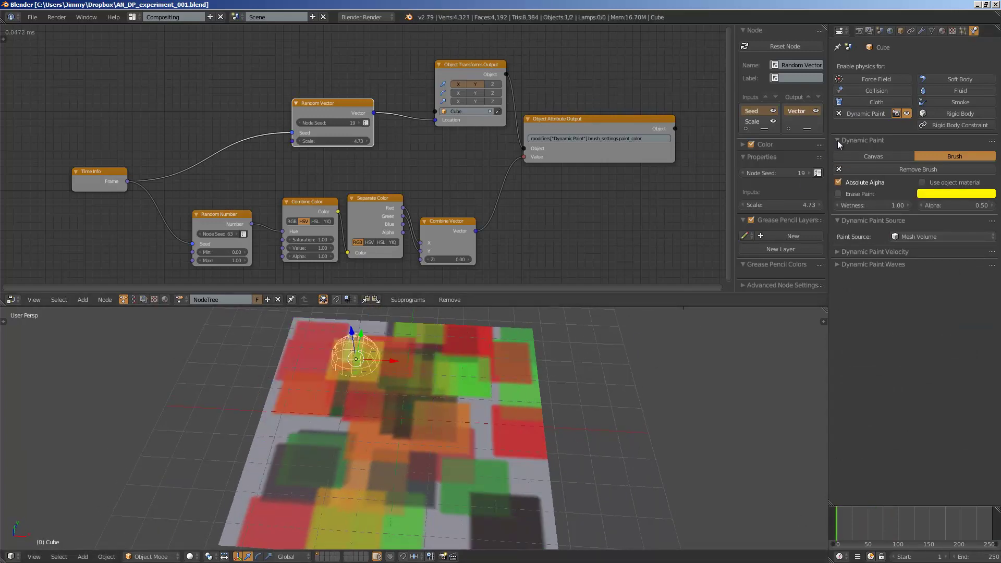
- Widen the properties area and apply the cube's Subsurf modifier
left_click(919, 30)
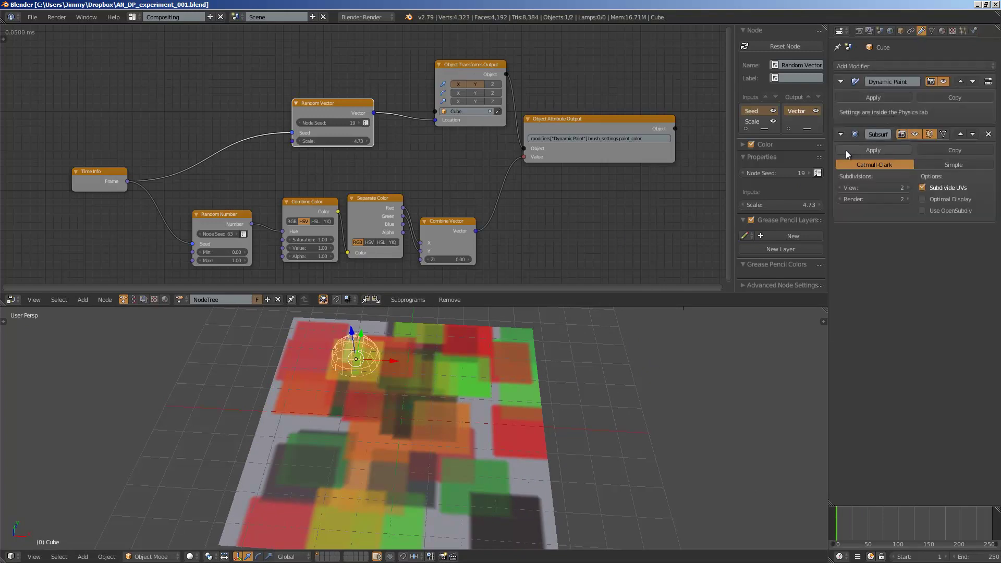
left_click_drag(828, 193, 804, 193)
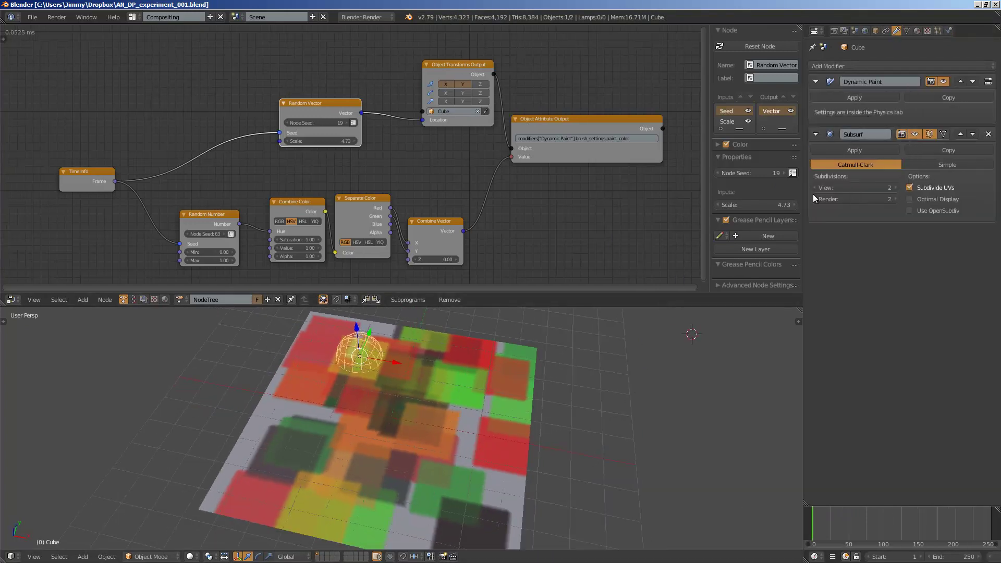
left_click(949, 30)
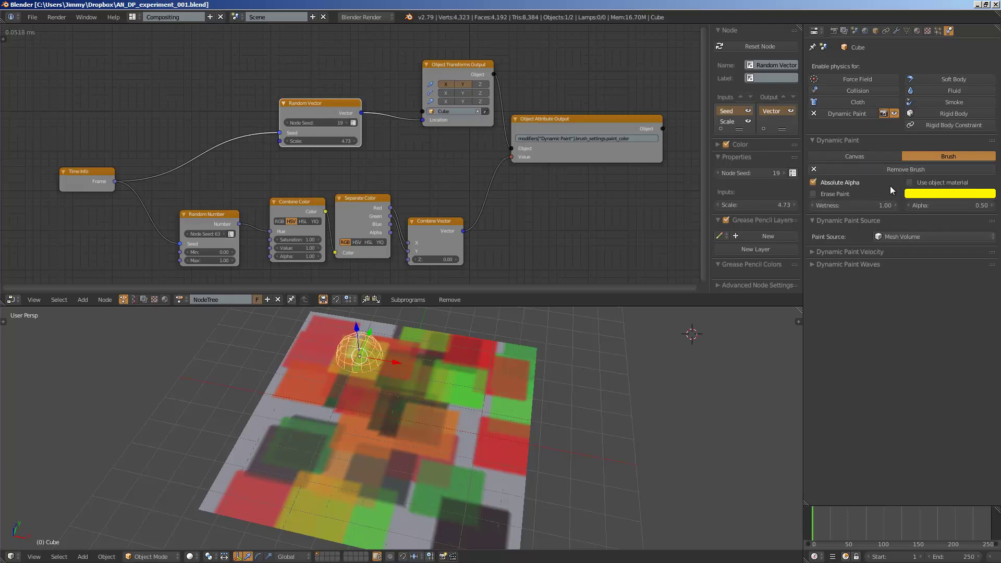
middle_click_drag(395, 372, 398, 371)
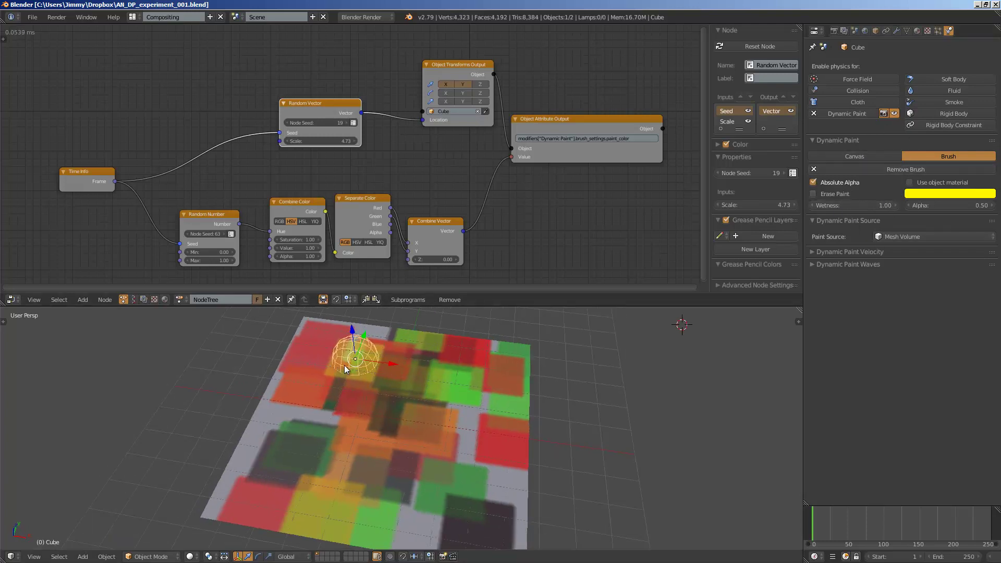
left_click(897, 31)
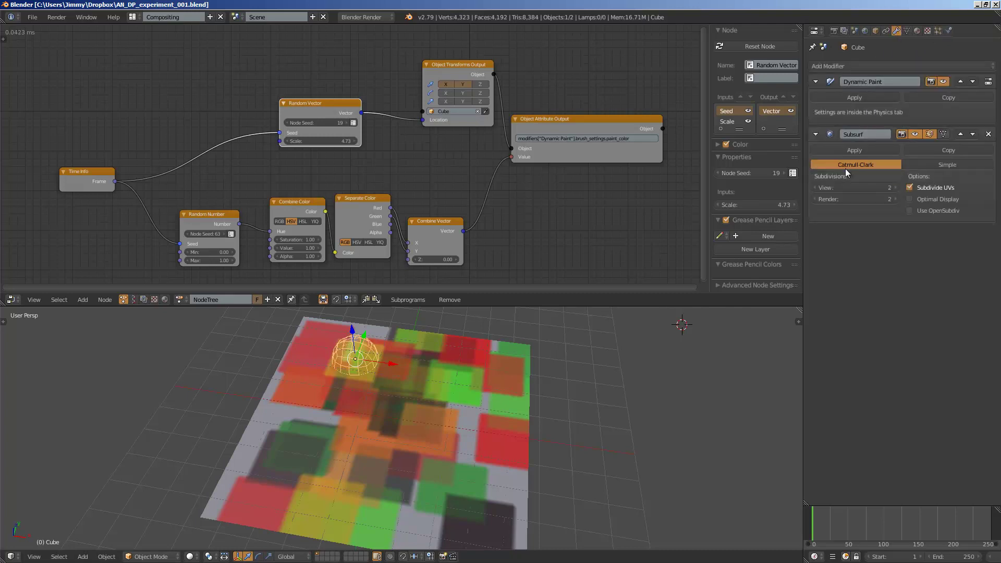
left_click(854, 151)
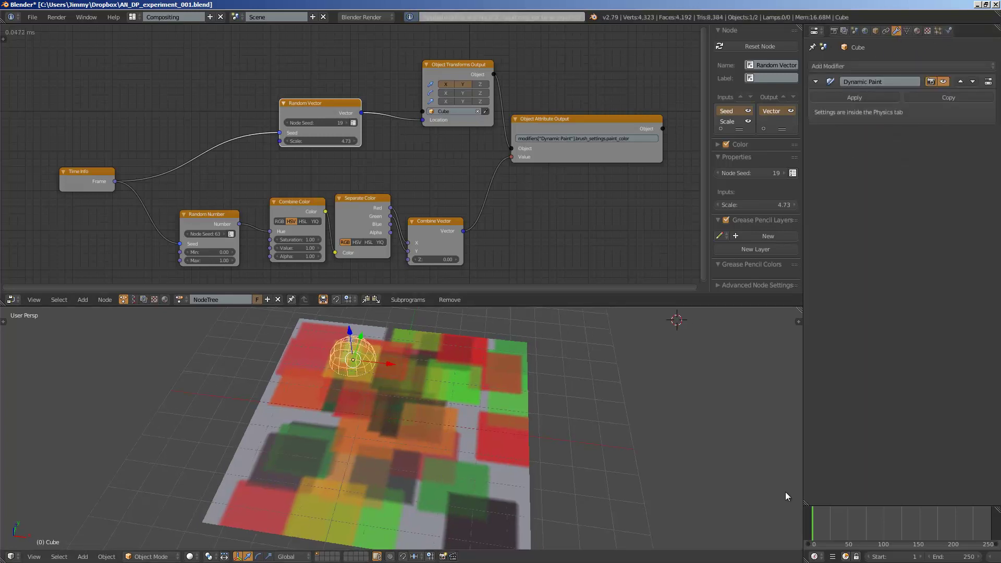
- Replay the animation from frame 0 and examine the marks painted by the rounded brush
key("alt+a")
middle_click_drag(610, 423, 618, 442)
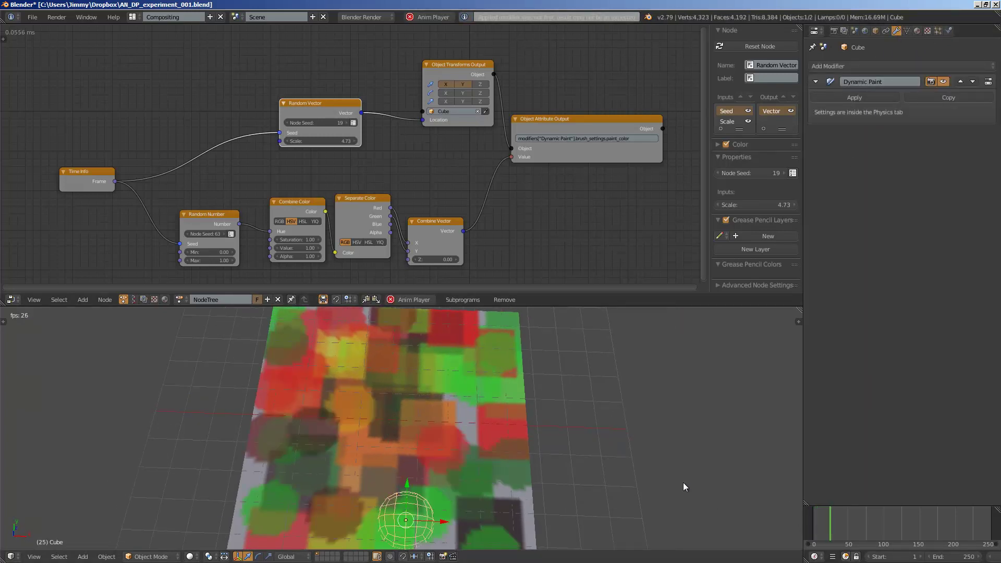
key("Escape")
left_click_drag(811, 521, 811, 512)
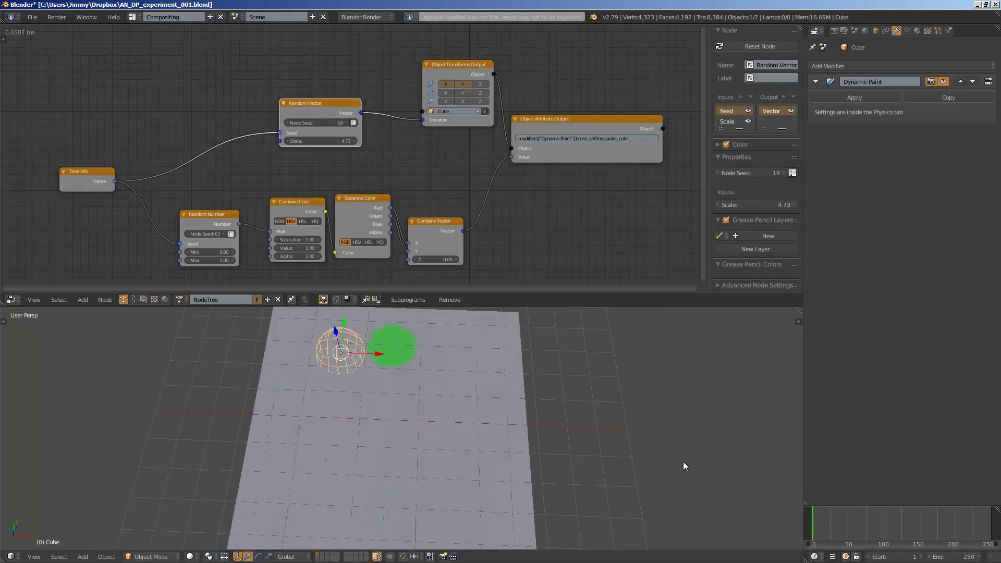
key("alt+a")
middle_click_drag(458, 421, 538, 415)
scroll(540, 410, "down", 3)
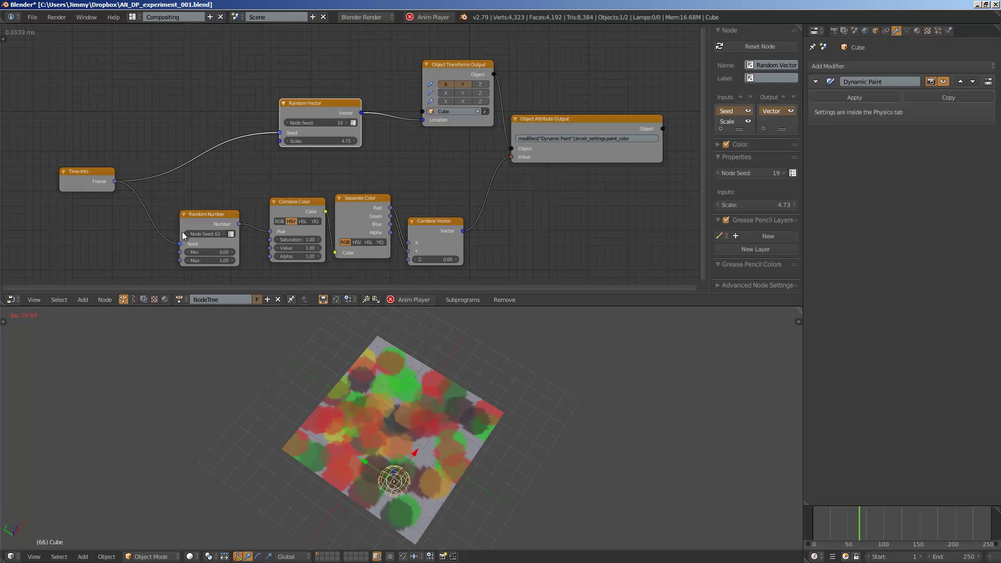
- Set the Random Number maximum to 1.36 and the Combine Color saturation to 0.85 and value to 0.79
scroll(209, 241, "up", 2)
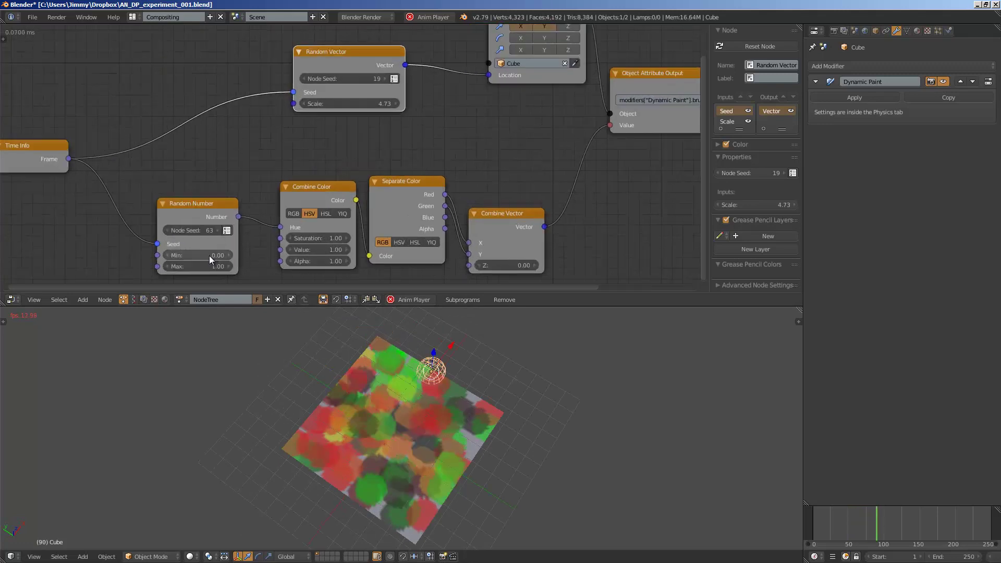
left_click_drag(206, 266, 178, 266)
left_click_drag(324, 250, 314, 240)
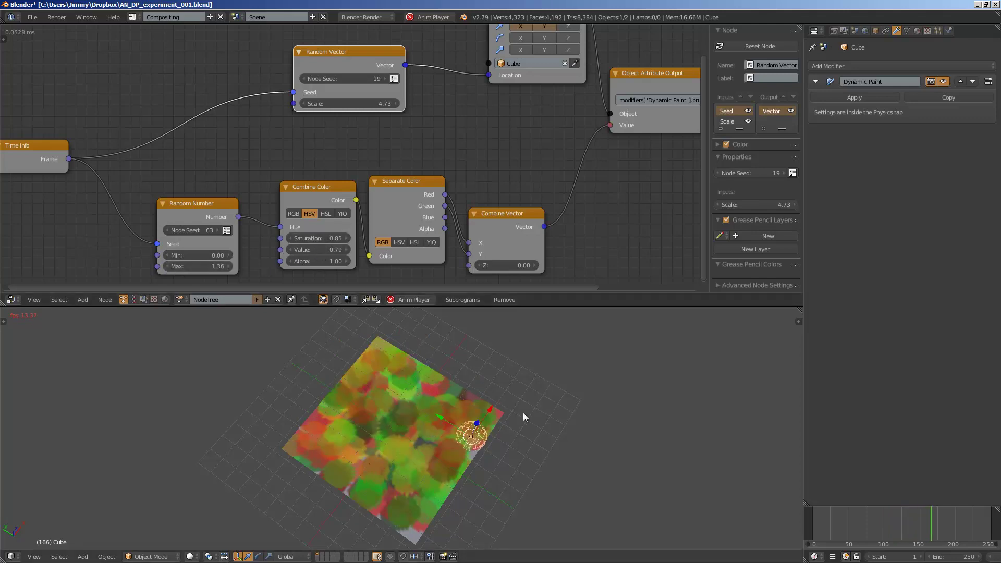
- Stop the playback and set the plane's Subsurf view subdivisions to 10
middle_click_drag(454, 412, 449, 403)
key("Escape")
right_click(465, 402)
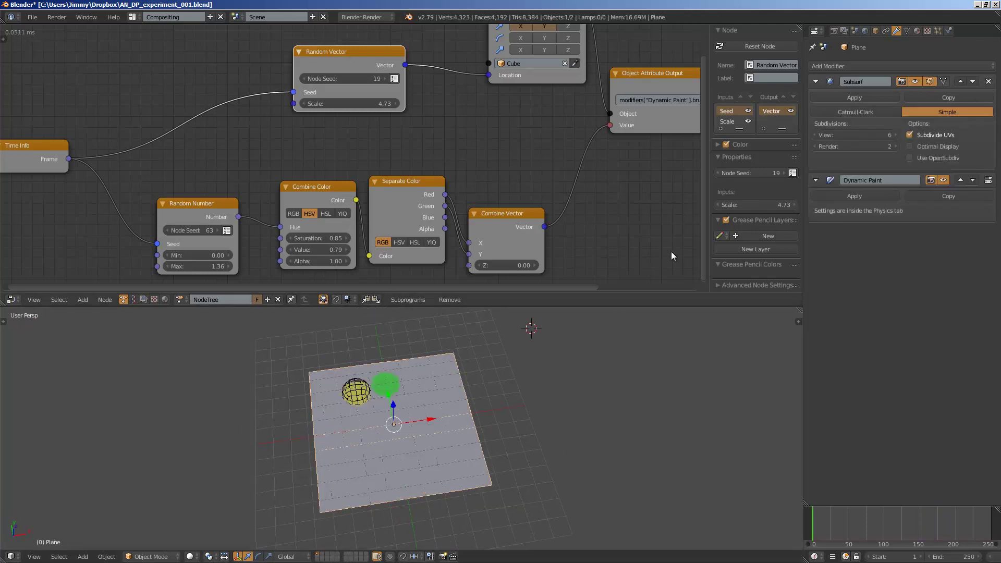
left_click(876, 136)
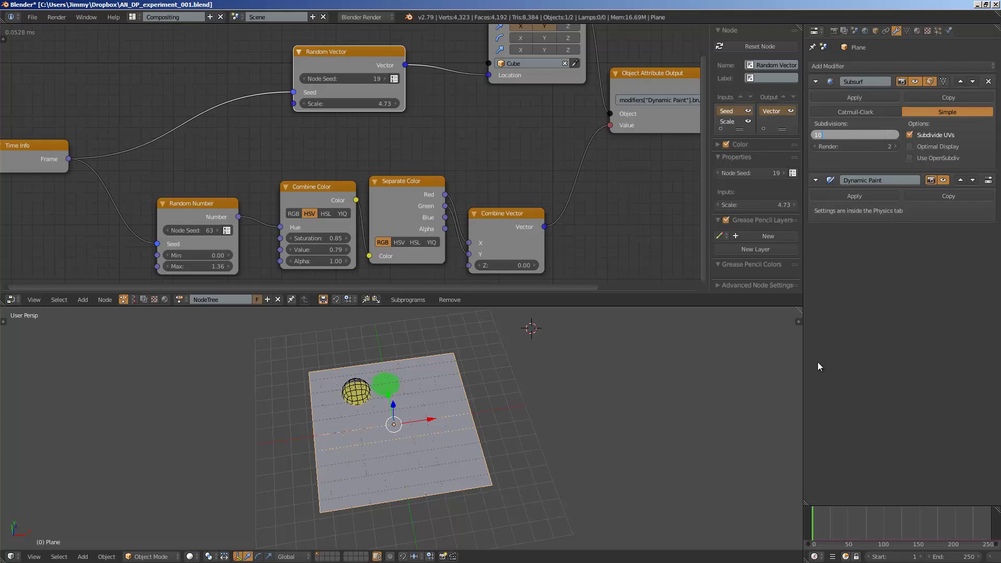
key("Return")
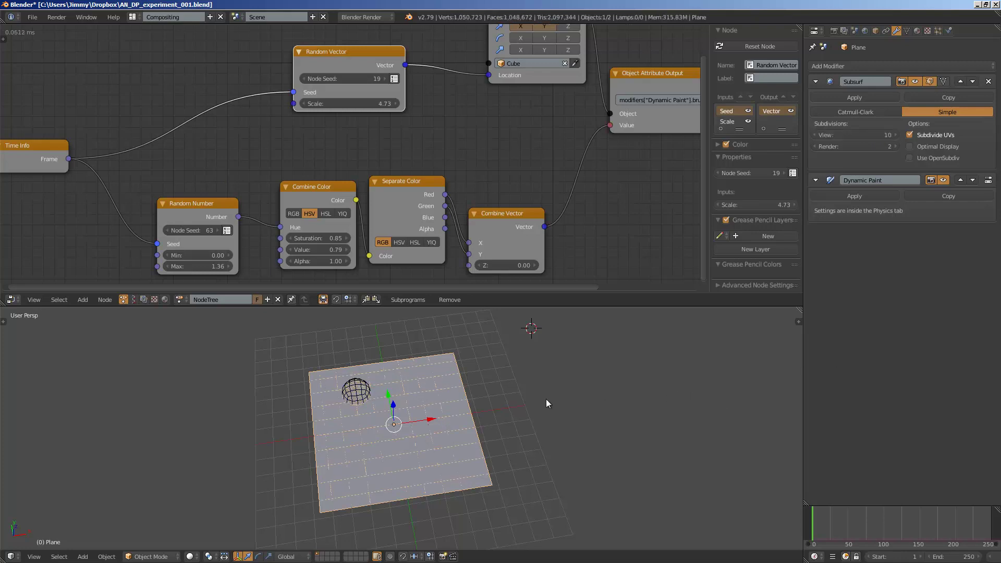
- Play the animation to examine the brush marks on the denser canvas
left_click(580, 393)
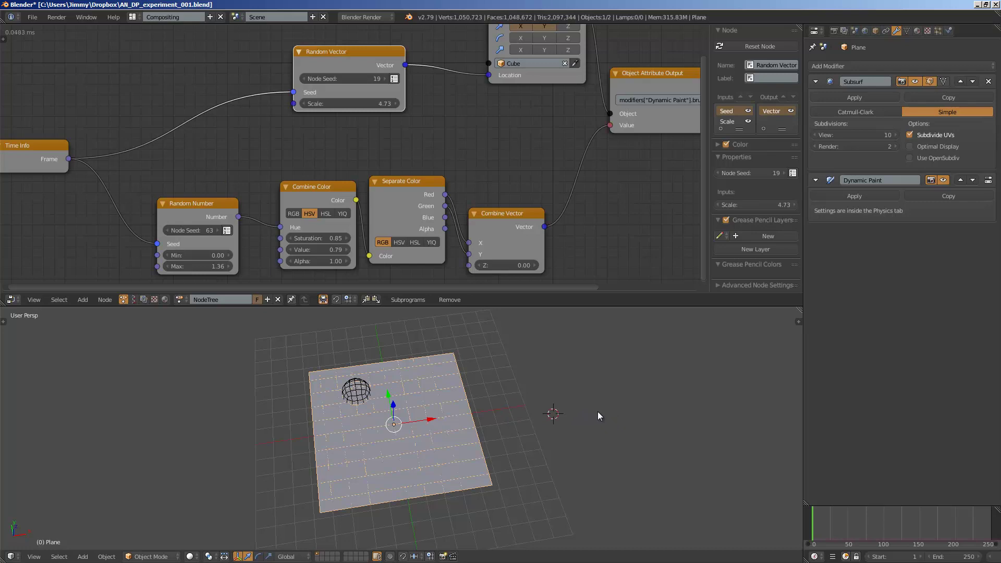
middle_click_drag(597, 411, 409, 408)
key("alt+a")
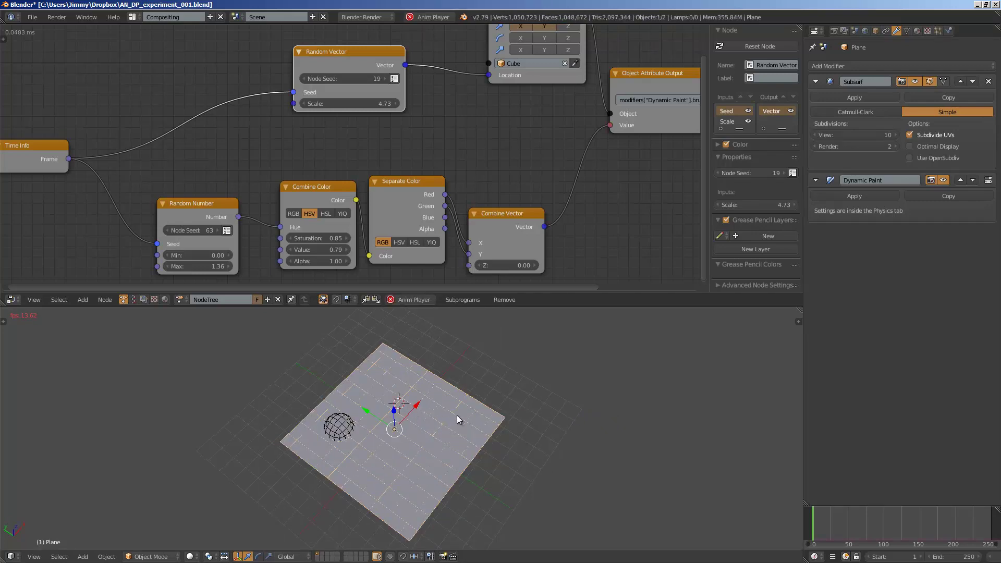
left_click(510, 397)
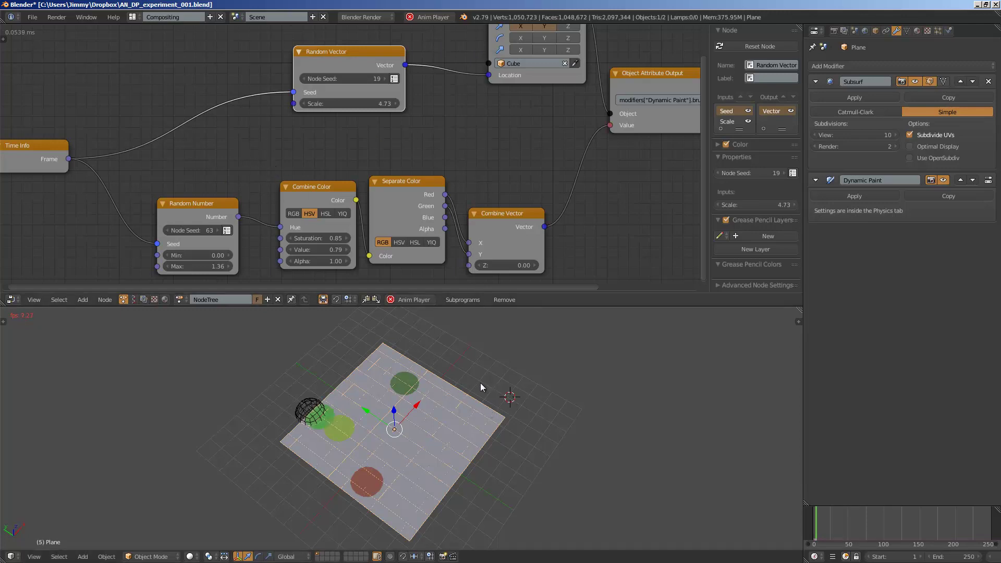
left_click(518, 353)
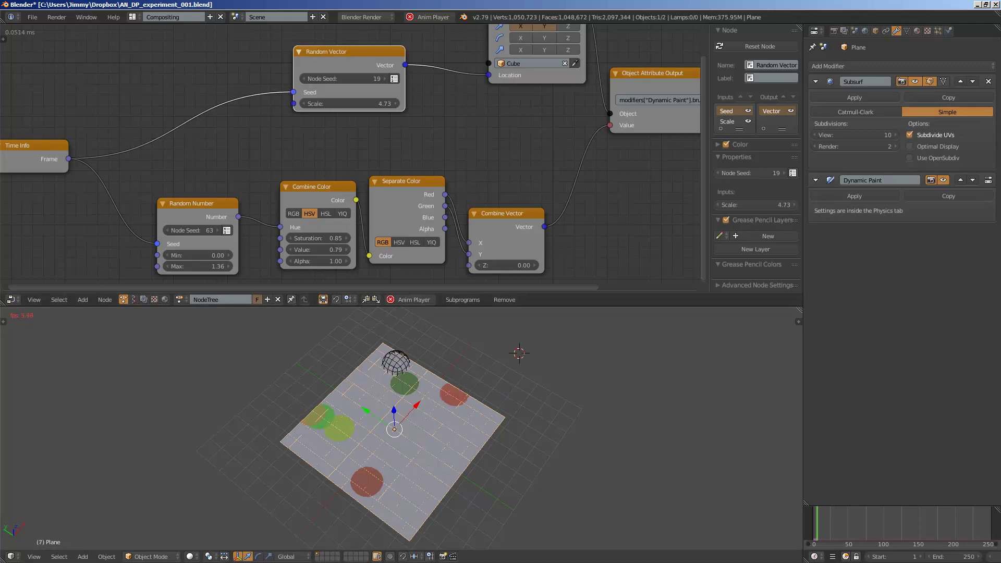